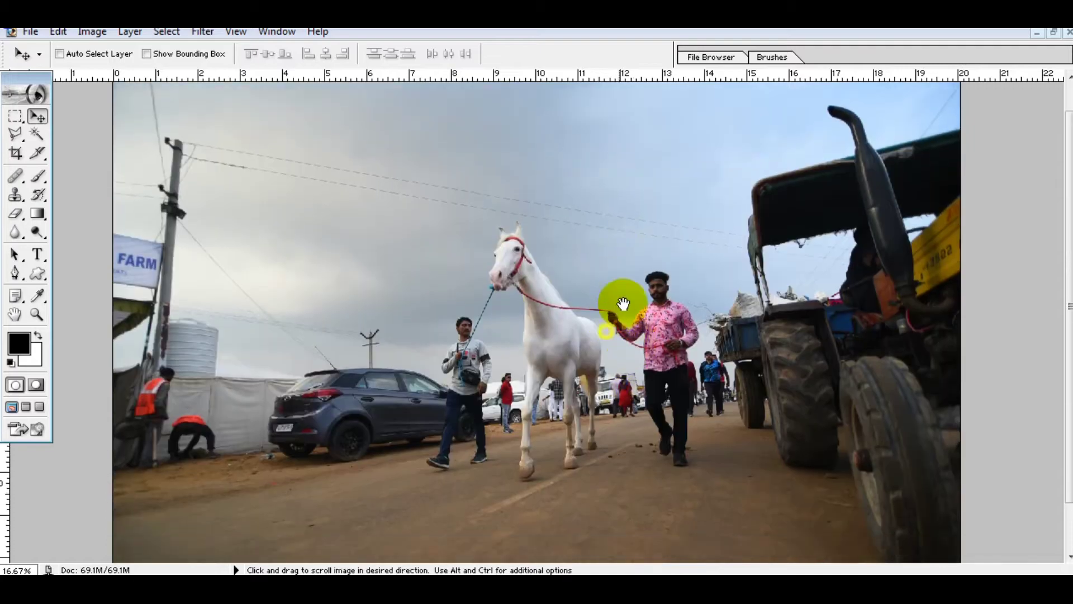
Step: Zoom in and draw rectangular marquee selections around the horse's head
left_click(15, 116)
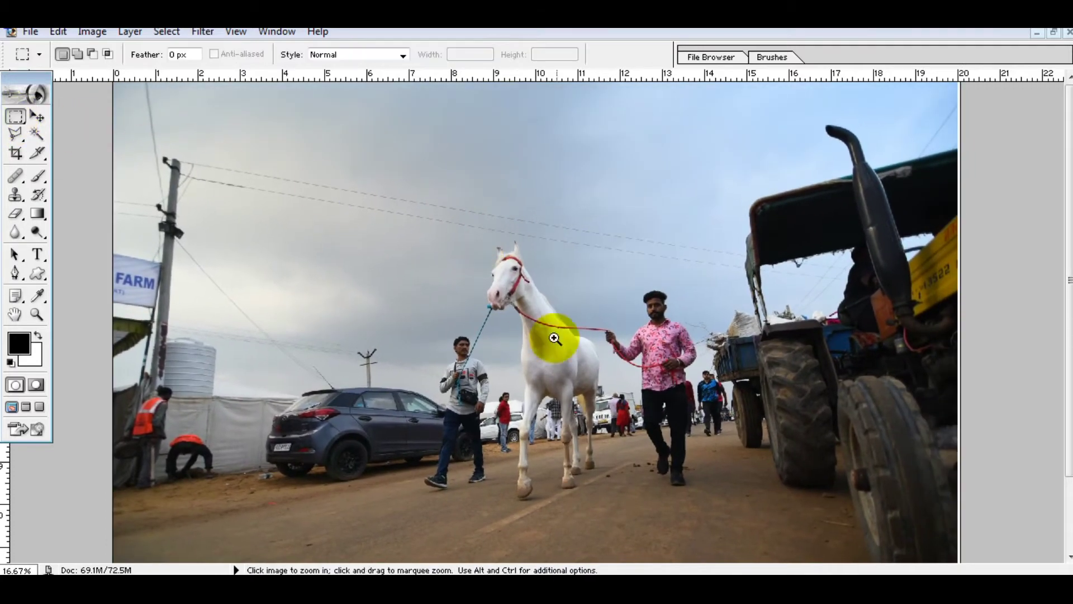
key("ctrl+plus")
left_click_drag(450, 182, 628, 379)
left_click_drag(391, 371, 503, 547)
Step: Select an ellipse around the horse's head, move the patch left, then undo
left_click(15, 116)
left_click(84, 132)
left_click_drag(414, 181, 625, 395)
left_click(37, 116)
left_click_drag(556, 282, 306, 240)
key("ctrl+z")
Step: Reselect a rectangle around the horse's head, undo the edit, and deselect
key("m")
mouse_move(417, 199)
left_mouse_down()
mouse_move(639, 359)
mouse_move(625, 366)
mouse_move(558, 323)
left_mouse_up()
key("ctrl+z")
left_click(210, 228)
Step: Fill two rectangles in the sky with black, then remove them
left_click_drag(141, 192, 424, 267)
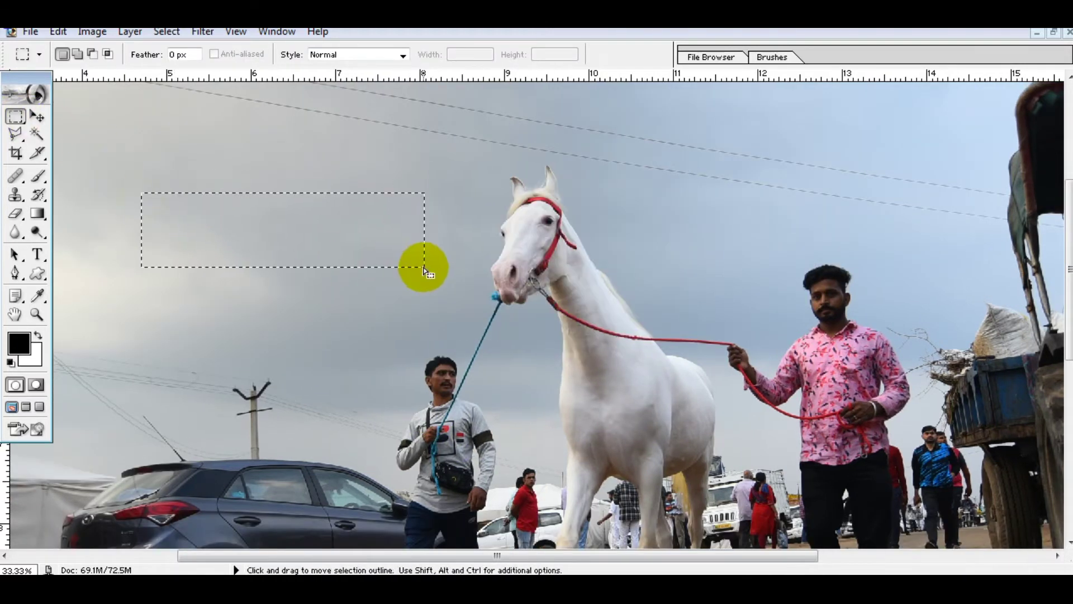
key("alt+BackSpace")
left_click_drag(139, 299, 377, 362)
key("alt+BackSpace")
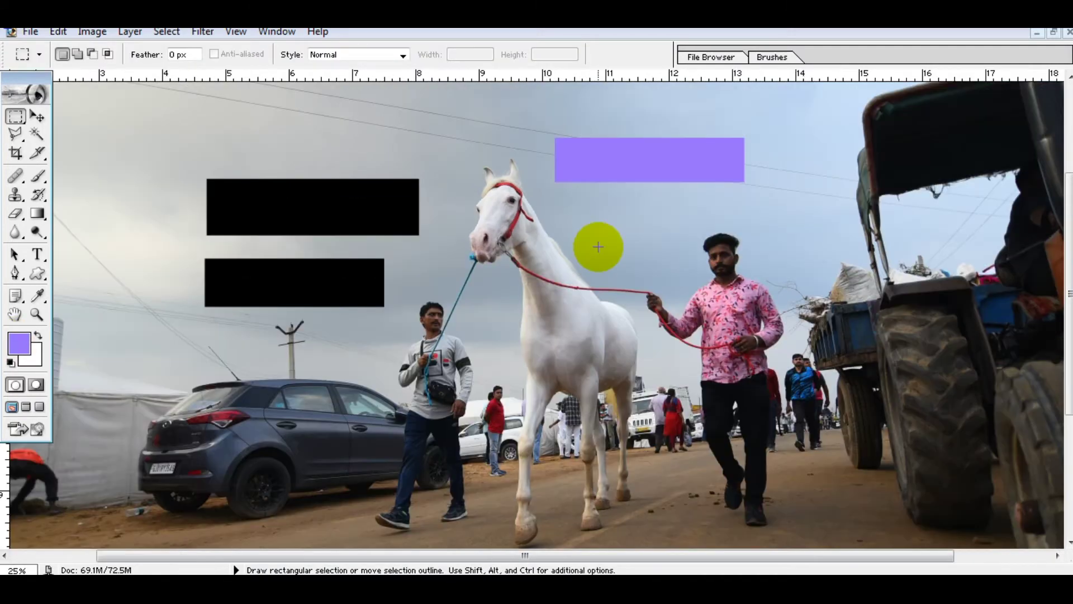
left_click(30, 31)
Step: Fill an elliptical selection in the sky with purple
left_click(56, 221)
key("shift+m")
mouse_move(187, 148)
left_mouse_down()
mouse_move(318, 290)
mouse_move(440, 252)
left_mouse_up()
key("alt+BackSpace")
Step: Switch to the freehand Lasso and zoom in on the horse's head
left_click(20, 144)
left_click(19, 144)
left_click(76, 137)
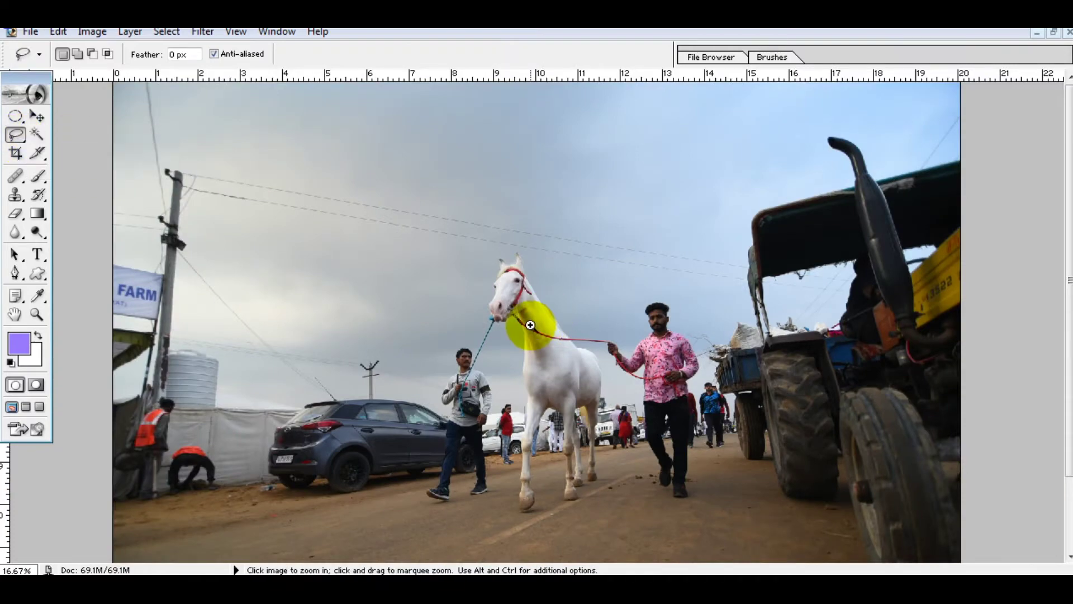
left_click(527, 310, "ctrl")
left_click(522, 283, "ctrl")
Step: Lasso-trace the horse's head, move it aside, then undo the move
left_click(449, 305, "ctrl")
mouse_move(430, 330)
left_mouse_down()
mouse_move(494, 180)
mouse_move(490, 91)
mouse_move(497, 371)
mouse_move(517, 333)
mouse_move(968, 483)
mouse_move(913, 156)
mouse_move(360, 304)
mouse_move(411, 226)
left_mouse_up()
key("ctrl+plus")
key("ctrl+minus")
key("ctrl+minus")
key("ctrl+minus")
key("ctrl+plus")
key("v")
left_click_drag(532, 343, 675, 323)
key("ctrl+z")
left_click(17, 133)
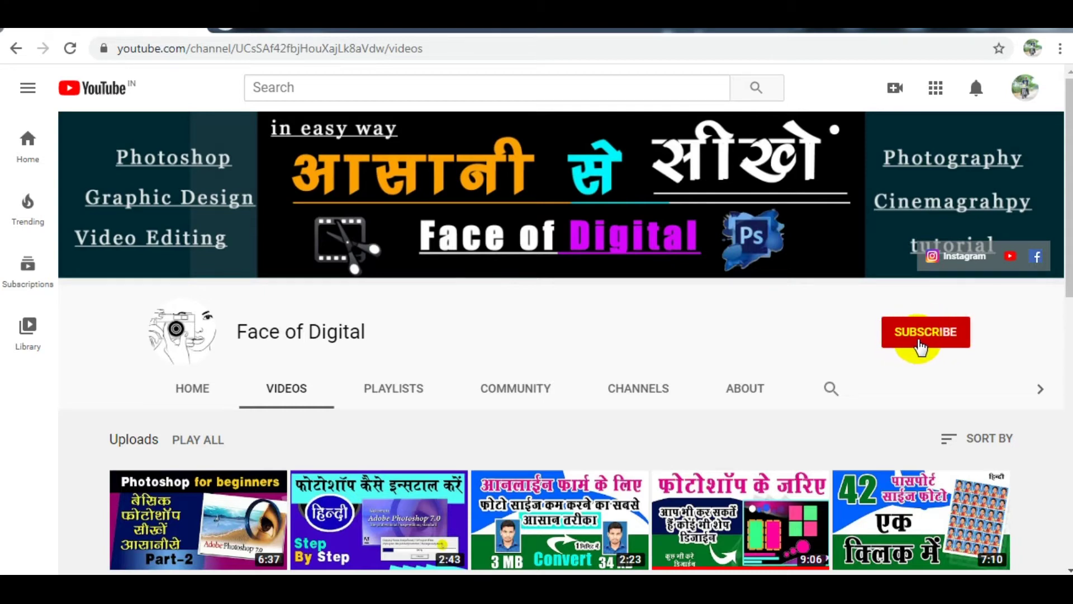
Step: Subscribe to the Face of Digital channel and set its notifications to All
left_click(924, 343)
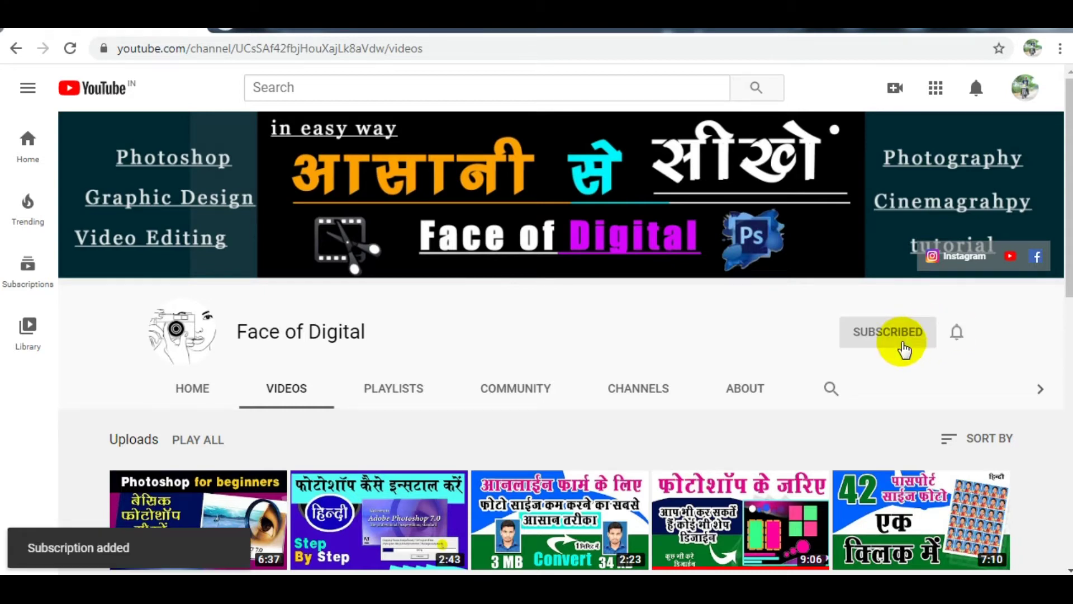
left_click(957, 338)
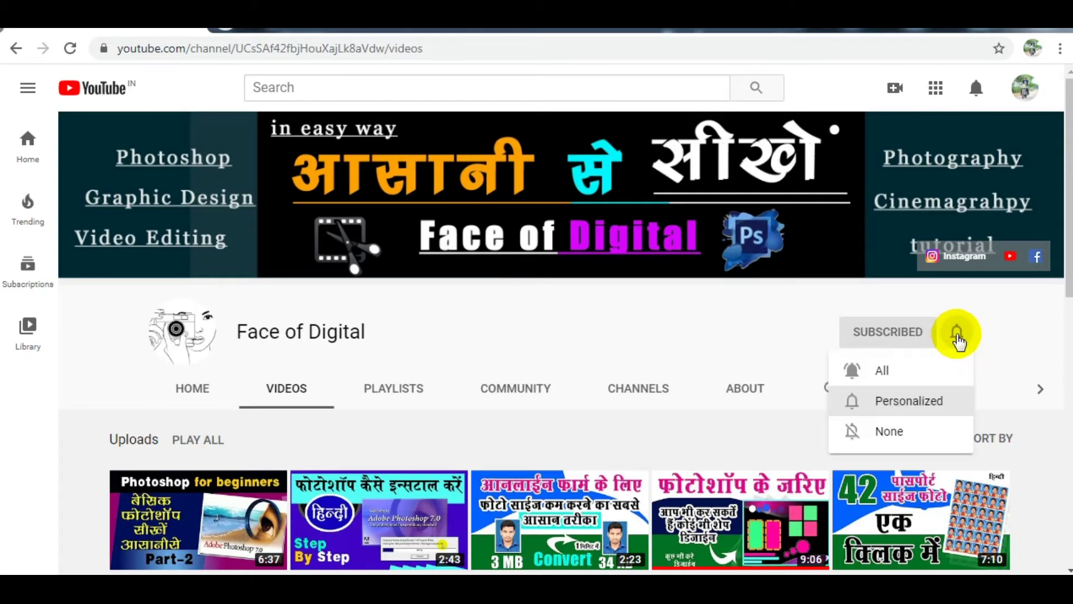
left_click(888, 372)
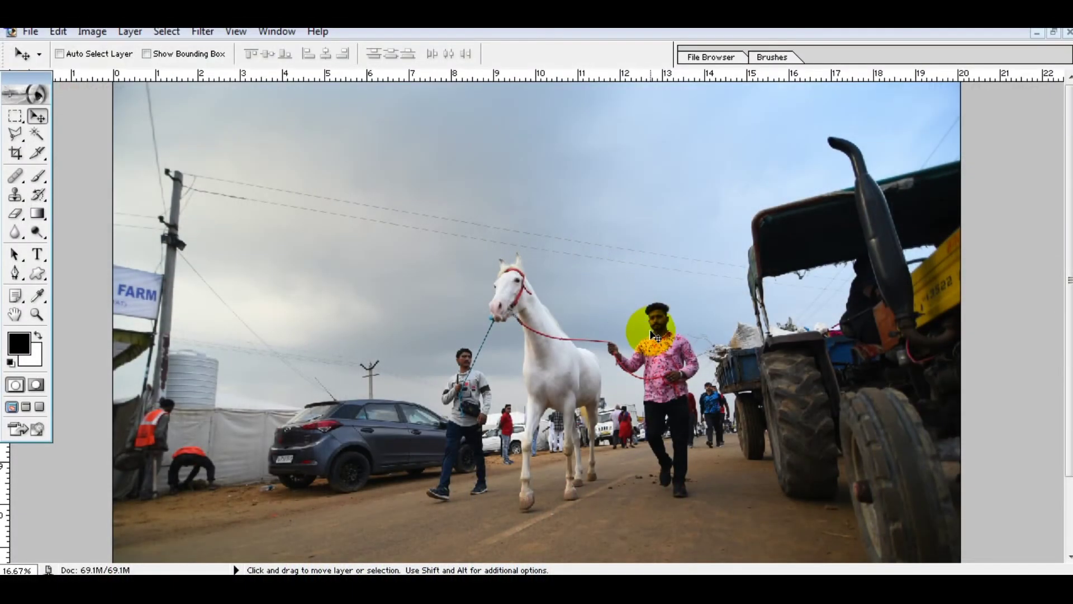
Step: Pan the view, shift the photo sideways and back, and pick the Rectangular Marquee
key("space")
left_click_drag(622, 371, 630, 275)
left_click_drag(15, 115, 90, 130)
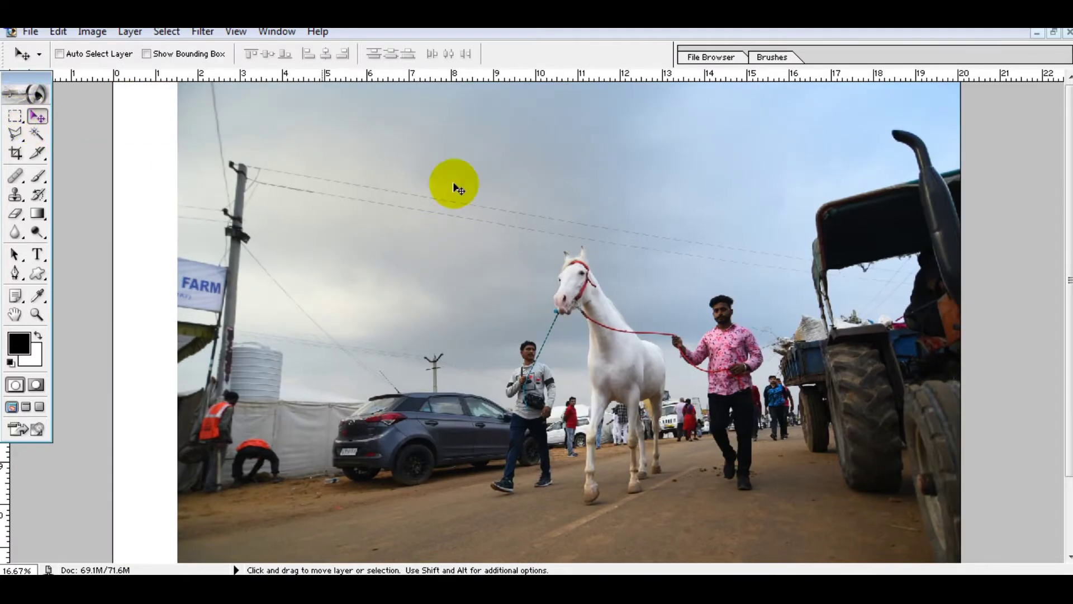
left_click_drag(543, 226, 498, 227)
mouse_move(636, 259)
left_mouse_down()
mouse_move(613, 255)
mouse_move(640, 248)
mouse_move(484, 246)
left_mouse_up()
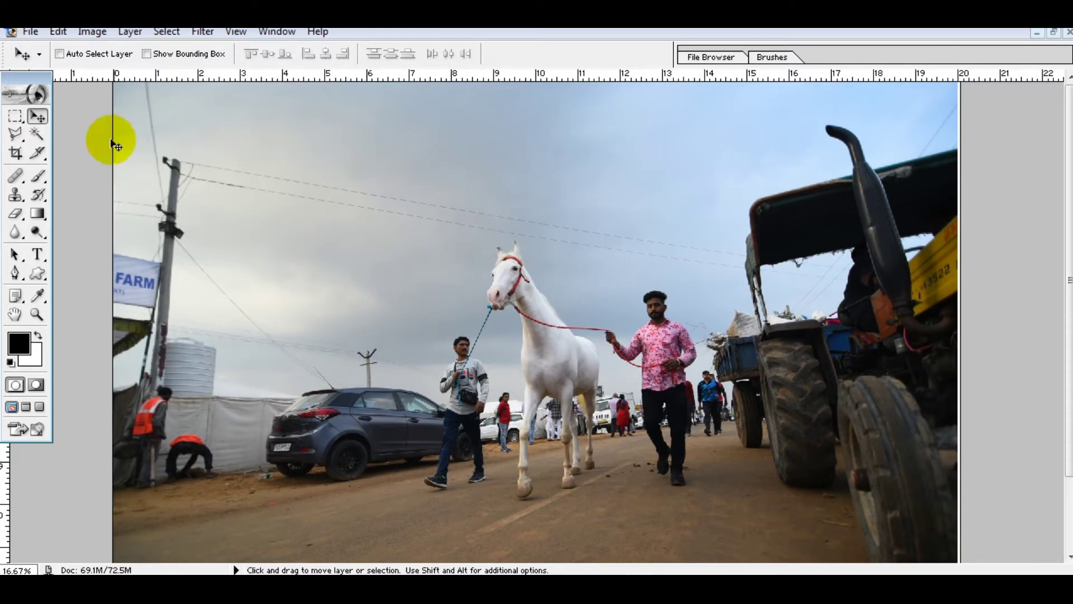
left_click(15, 118)
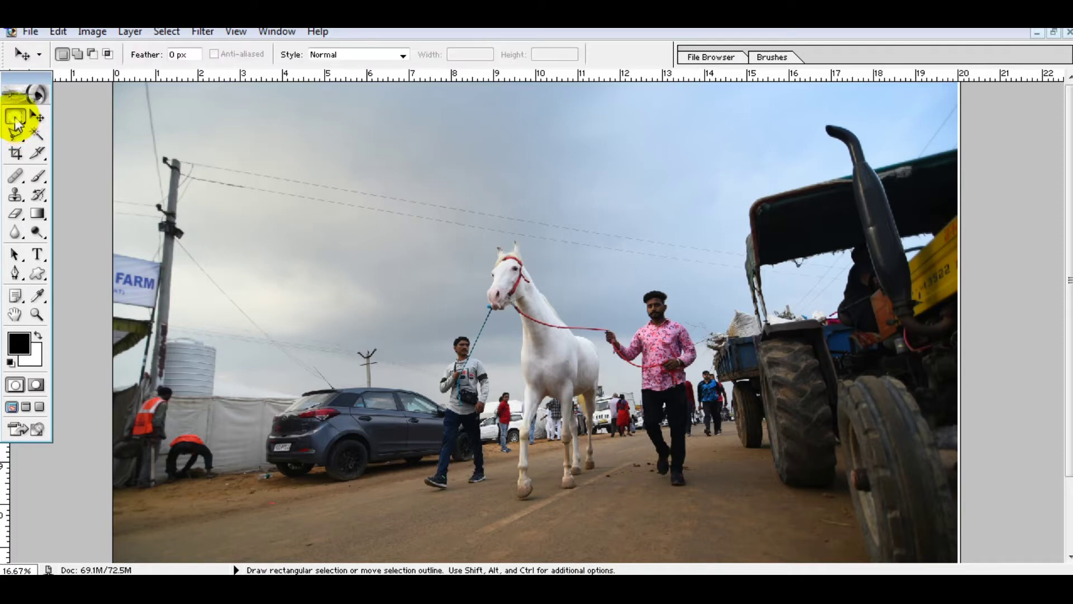
Step: Zoom in, cut a rectangle around the horse's head, move it left, and undo
key("ctrl+space")
left_click(547, 335)
left_click(504, 253)
mouse_move(503, 249)
left_mouse_down()
mouse_move(520, 272)
mouse_move(536, 257)
mouse_move(449, 181)
left_mouse_up()
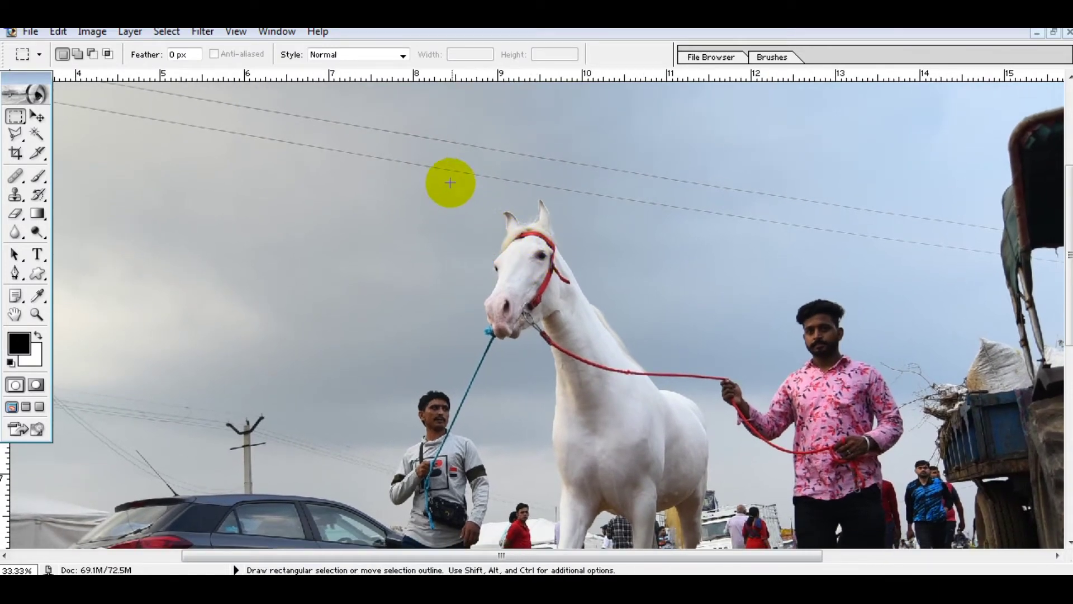
left_click_drag(517, 265, 628, 379)
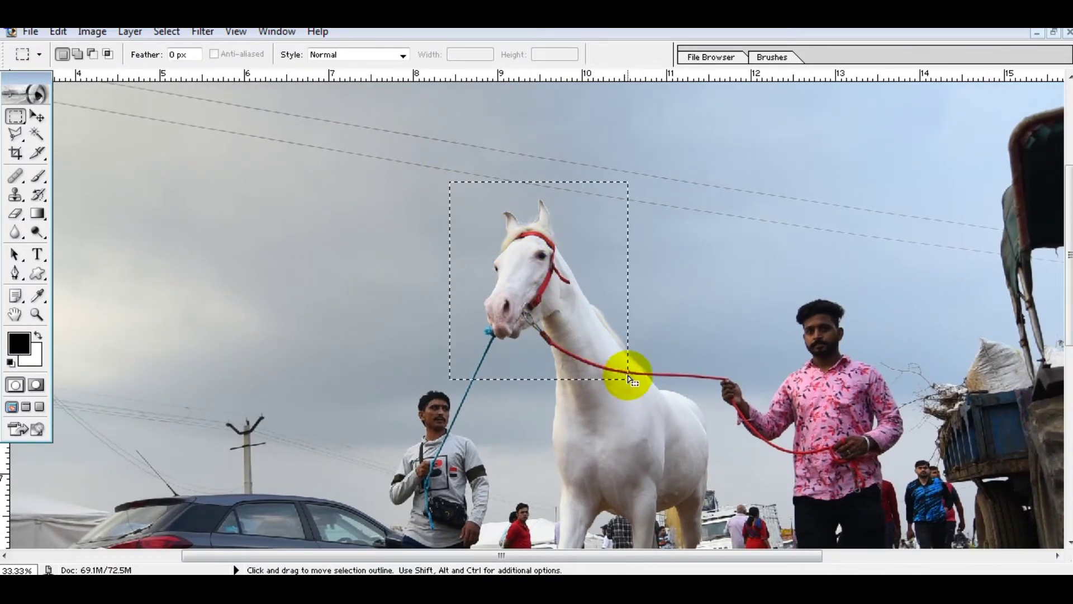
left_click(37, 115)
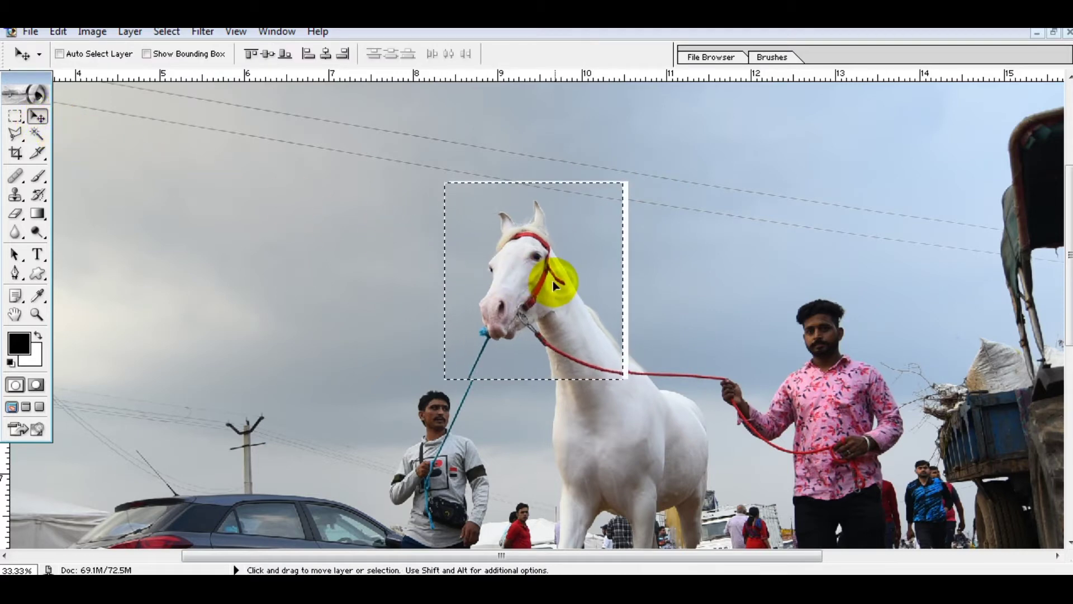
left_click_drag(556, 285, 310, 263)
key("ctrl+z")
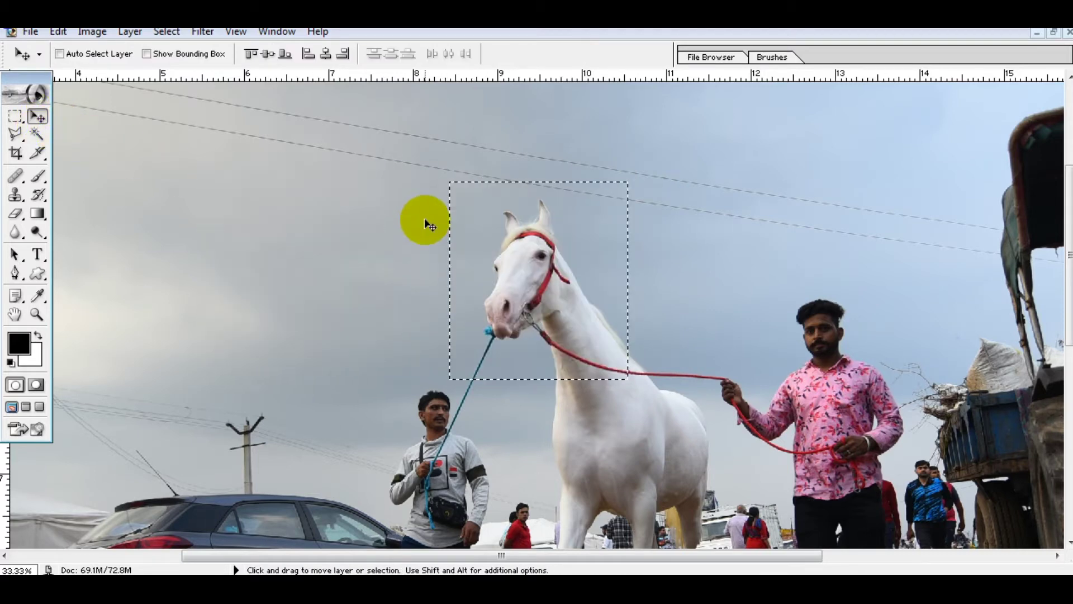
Step: Select a rectangle around the left man, move it up-left, and undo
left_click(15, 116)
left_click(422, 447)
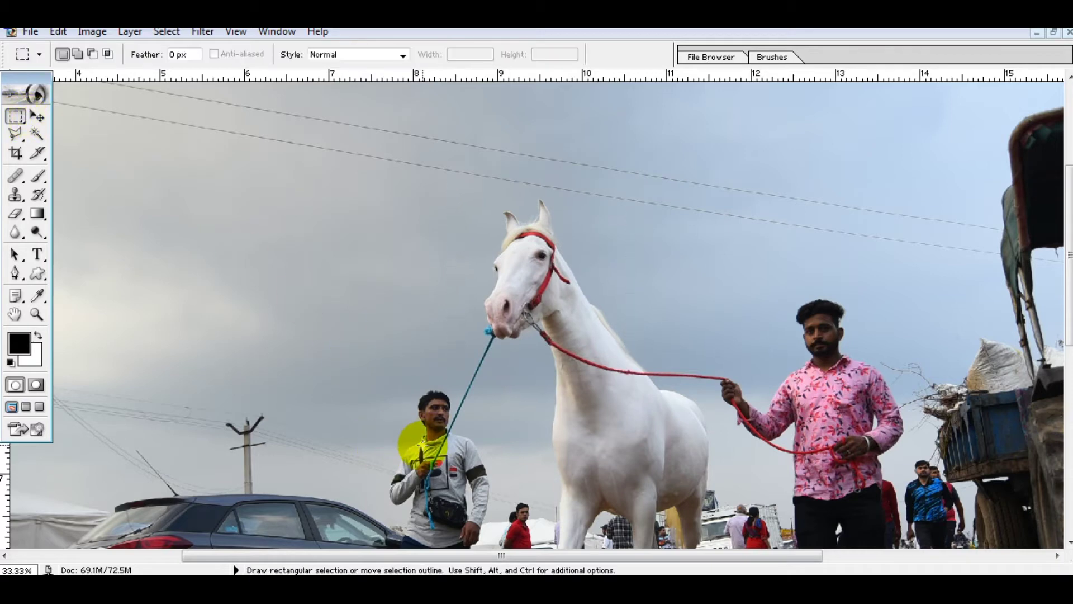
left_click_drag(386, 379, 500, 507)
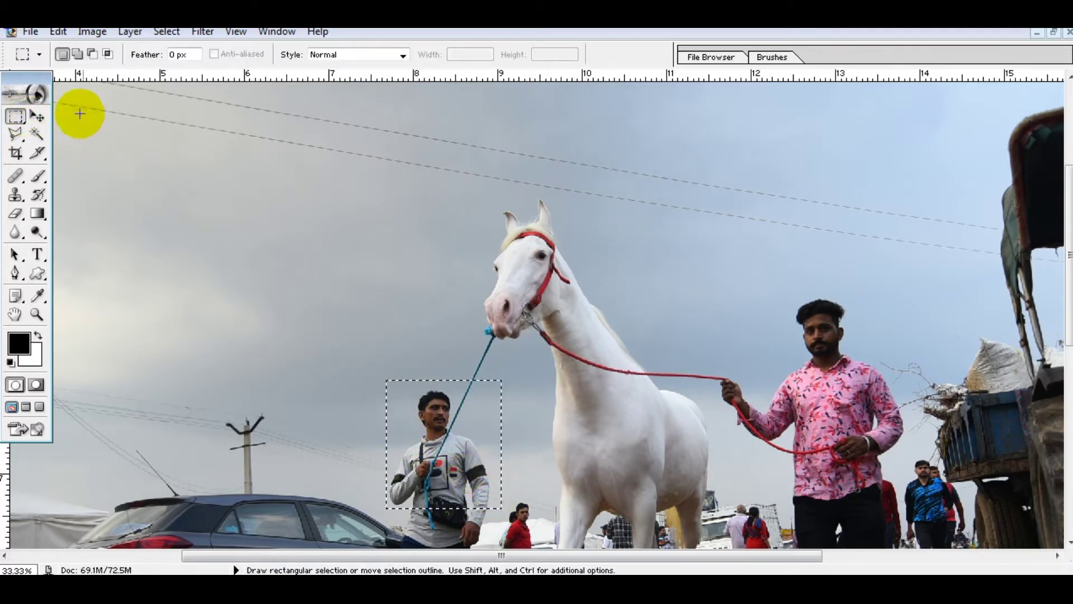
left_click(37, 115)
left_click_drag(491, 430, 357, 253)
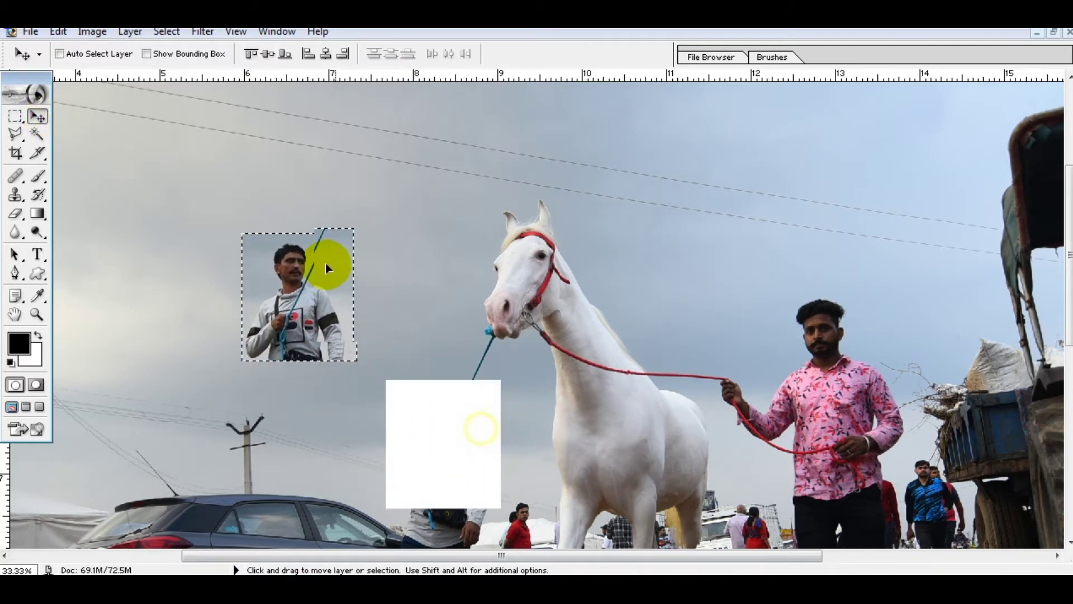
key("ctrl+z")
left_click(15, 116)
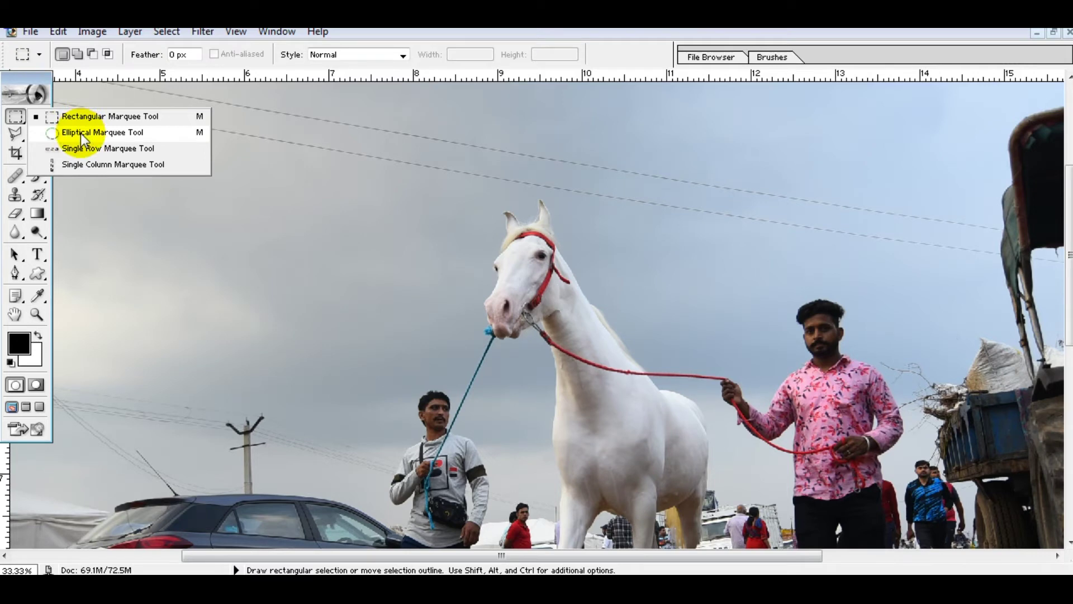
Step: Cut an elliptical circle around the horse's head and drag it up-left
left_click(81, 133)
left_click_drag(413, 180, 626, 396)
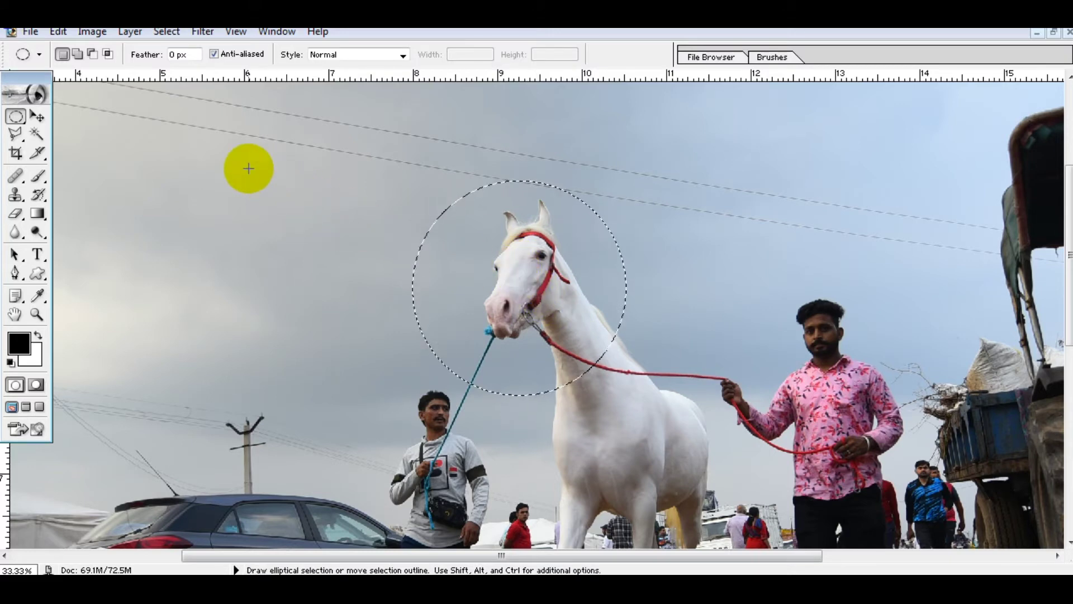
left_click(37, 115)
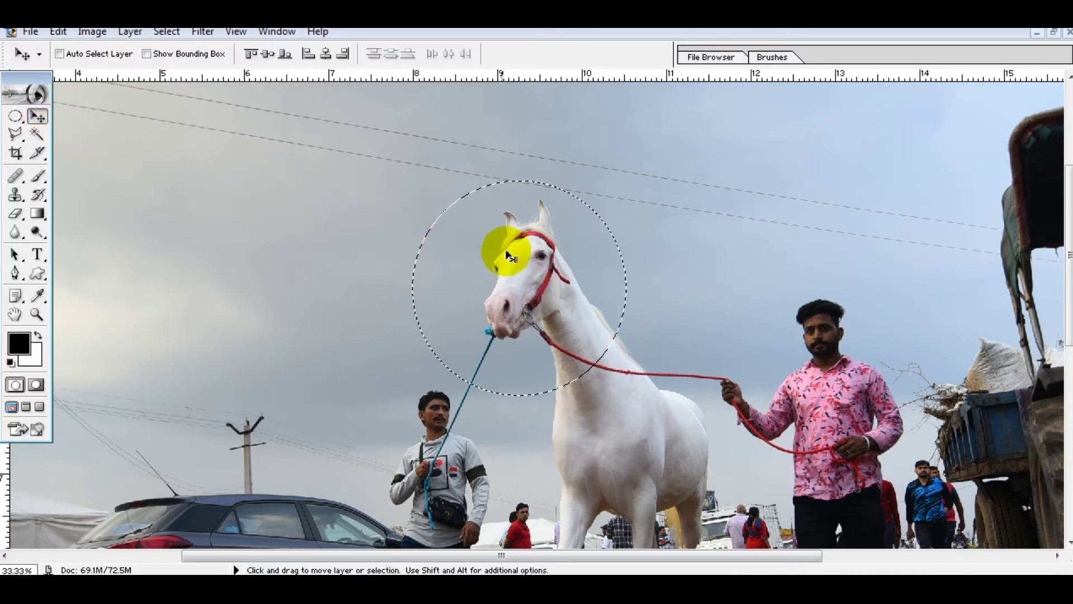
mouse_move(533, 275)
left_mouse_down()
mouse_move(452, 250)
mouse_move(323, 239)
left_mouse_up()
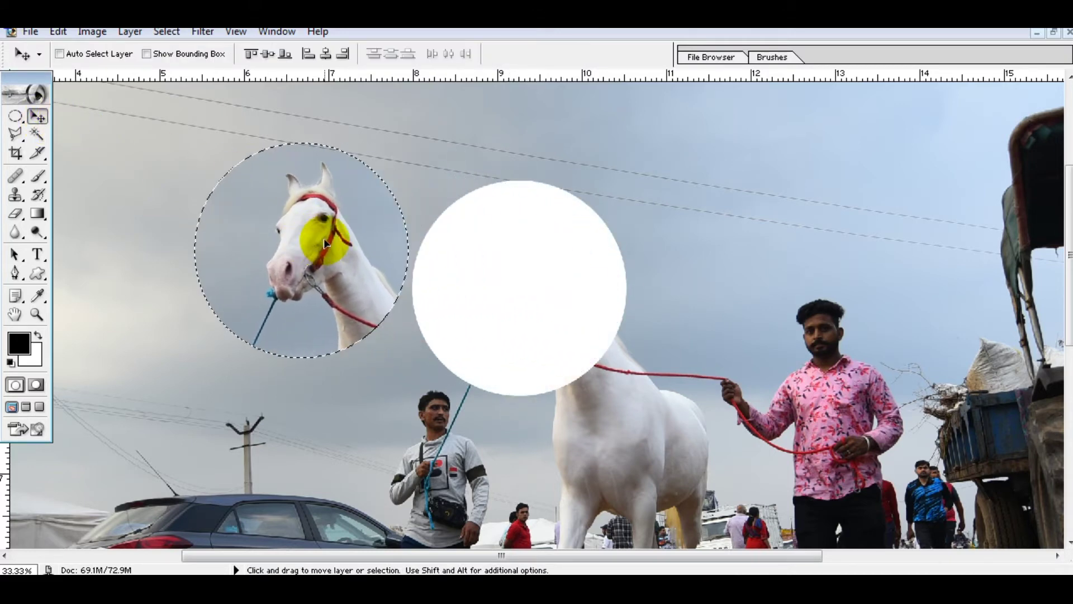
mouse_move(330, 249)
left_mouse_down()
mouse_move(437, 213)
mouse_move(301, 310)
mouse_move(320, 220)
mouse_move(313, 264)
left_mouse_up()
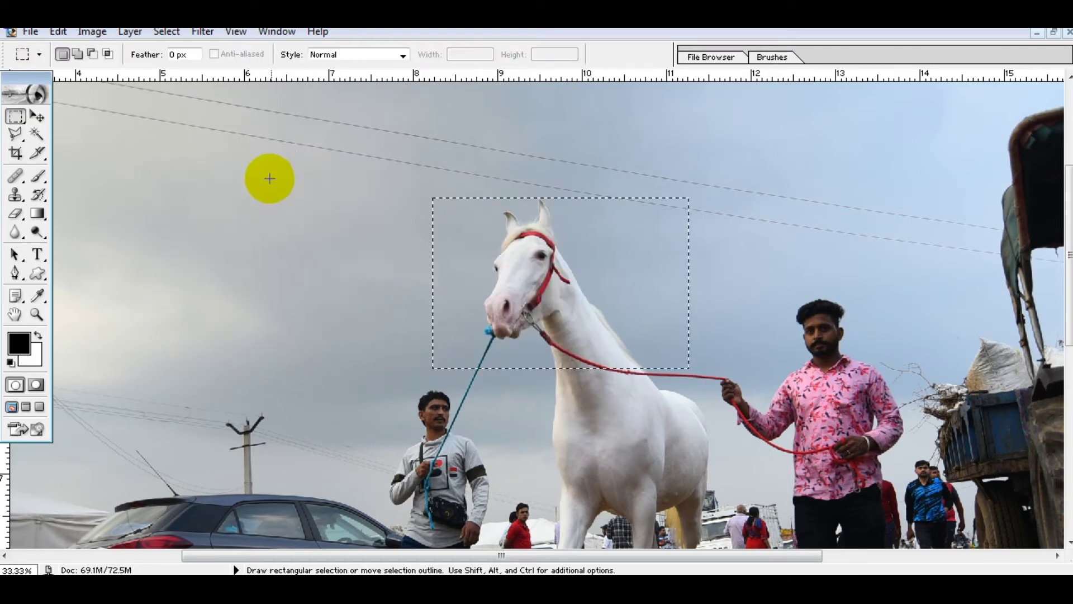
left_click_drag(417, 201, 641, 362)
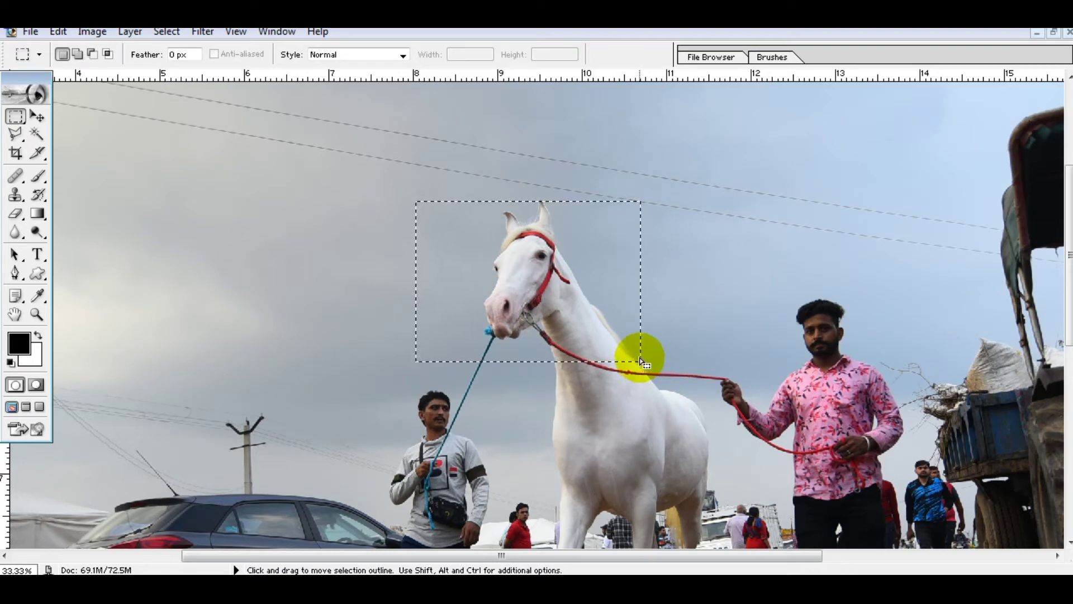
left_click(614, 344)
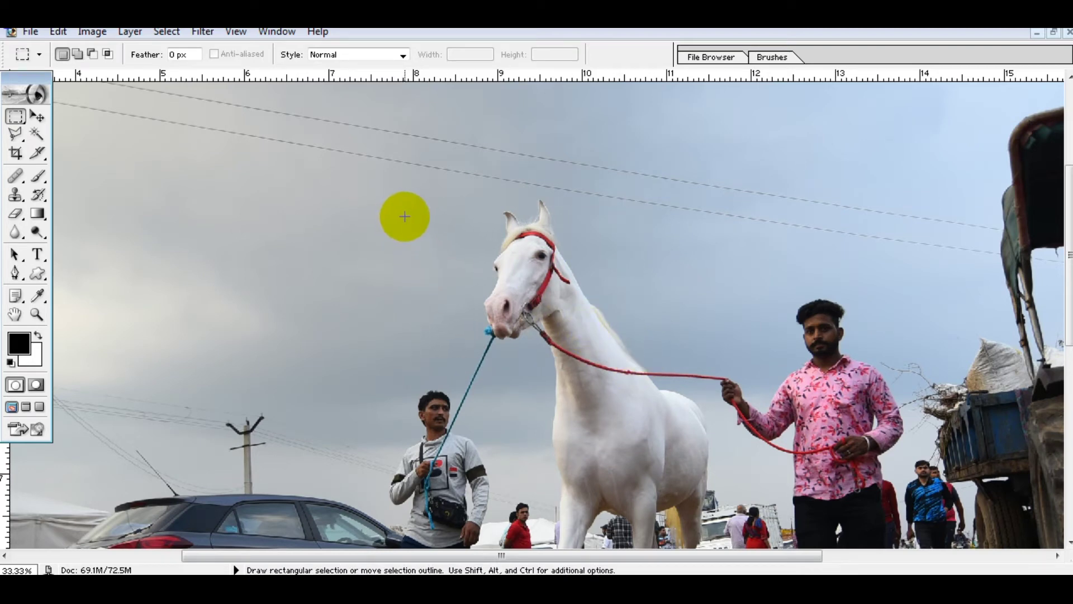
left_click_drag(405, 216, 656, 366)
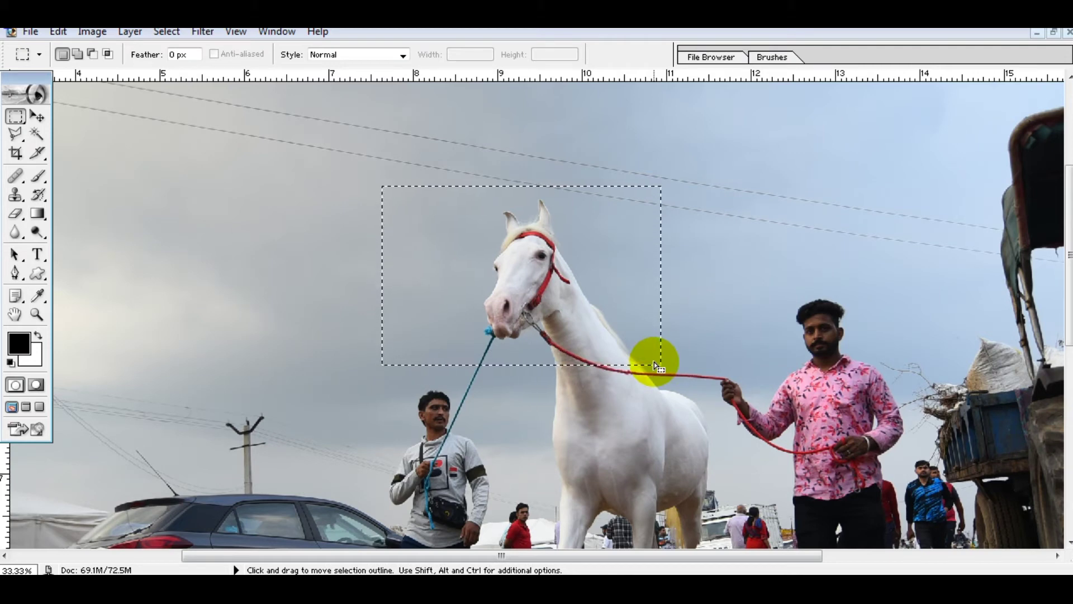
left_click_drag(657, 366, 675, 370)
key("Delete")
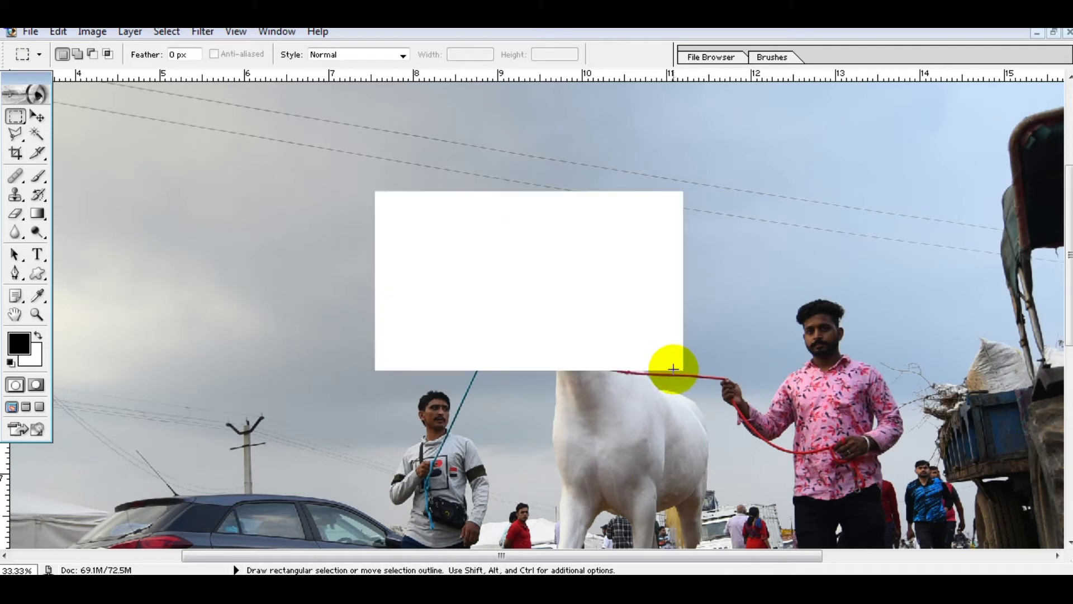
key("ctrl+z")
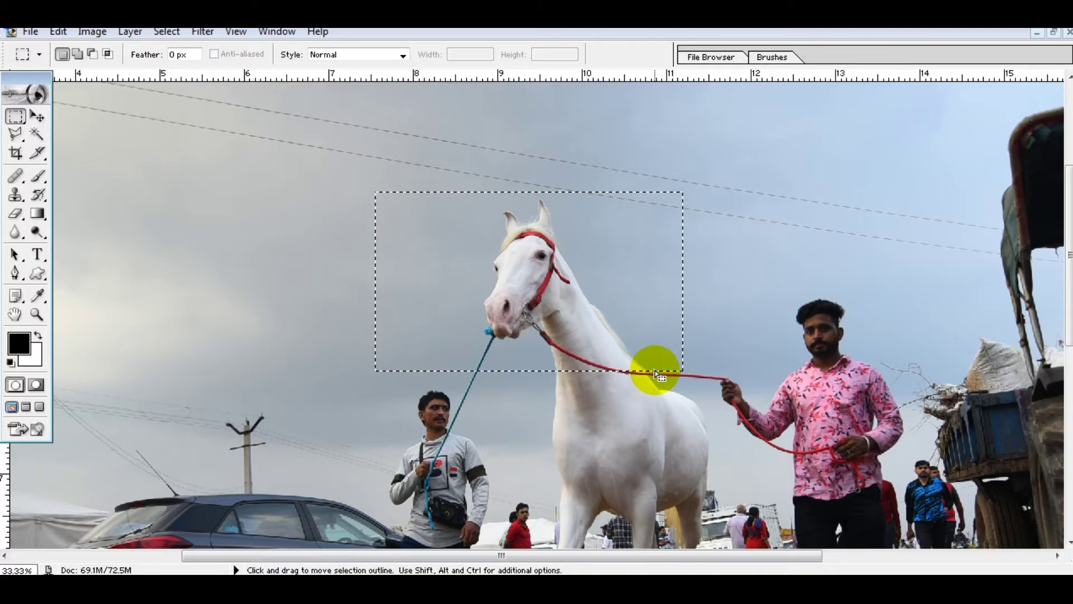
key("ctrl+z")
left_click(655, 373)
scroll(561, 327, "down", 1)
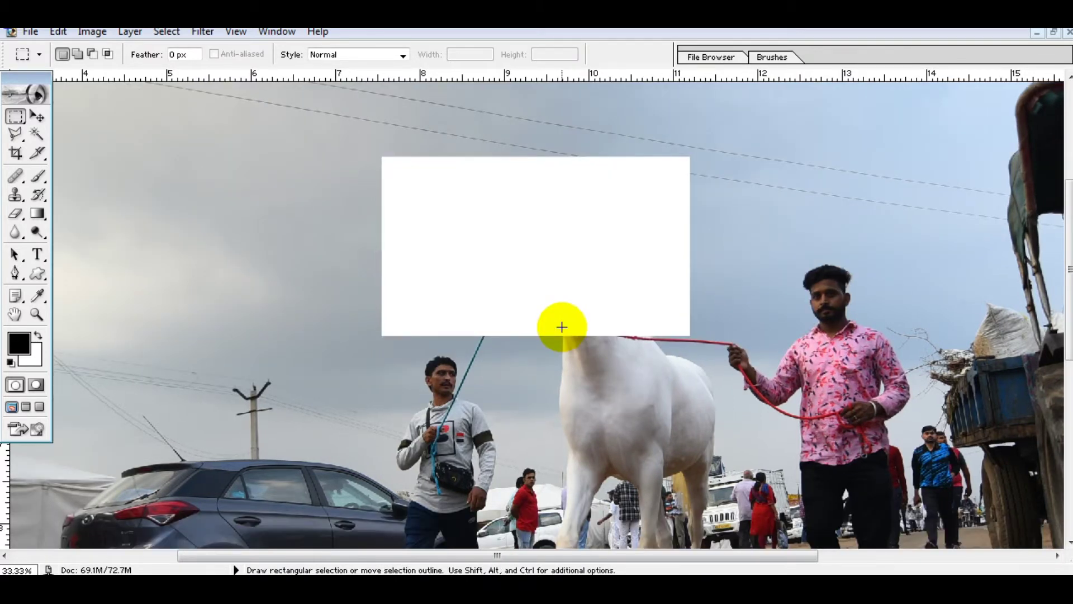
key("ctrl")
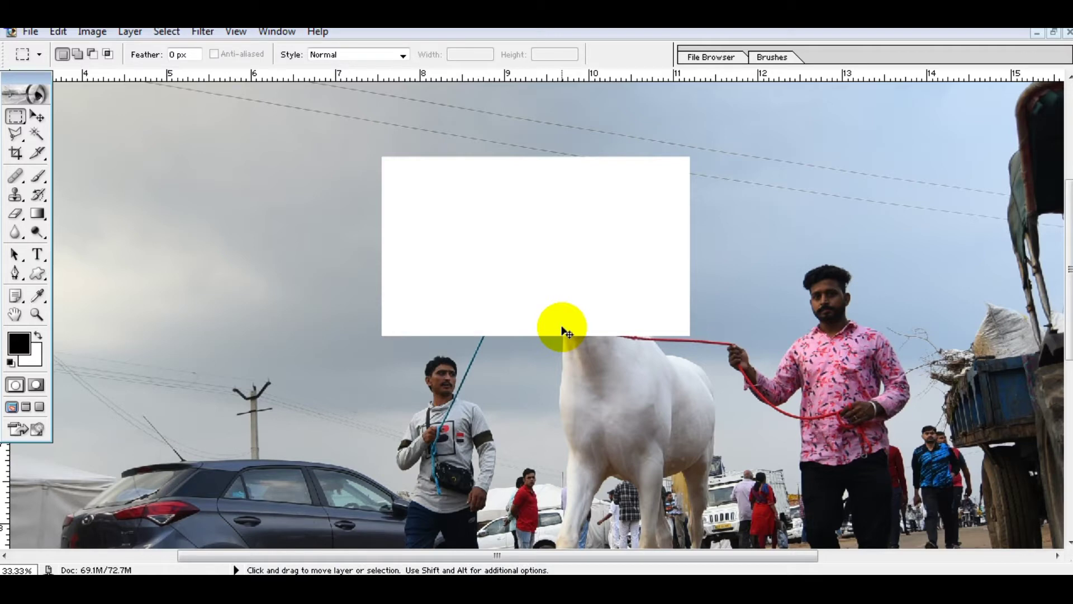
key("ctrl+alt+z")
key("ctrl+alt+z")
key("ctrl+d")
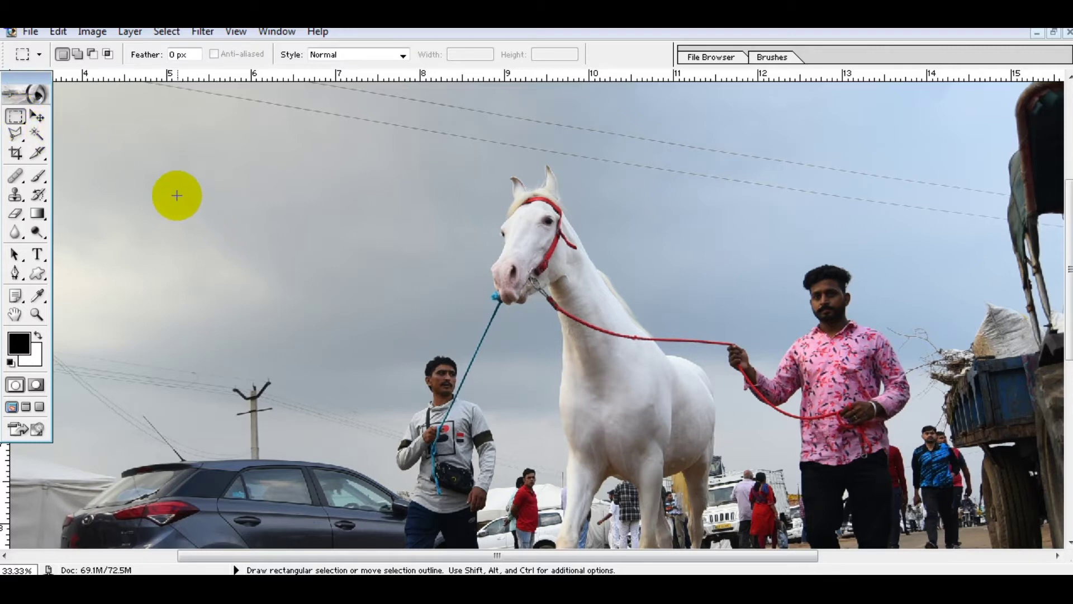
Step: Fill two stacked rectangles of sky left of the horse with black using Edit > Fill
left_click_drag(180, 194, 429, 261)
left_click_drag(115, 173, 333, 242)
left_click_drag(151, 190, 419, 266)
left_click(184, 226)
left_click_drag(141, 193, 425, 266)
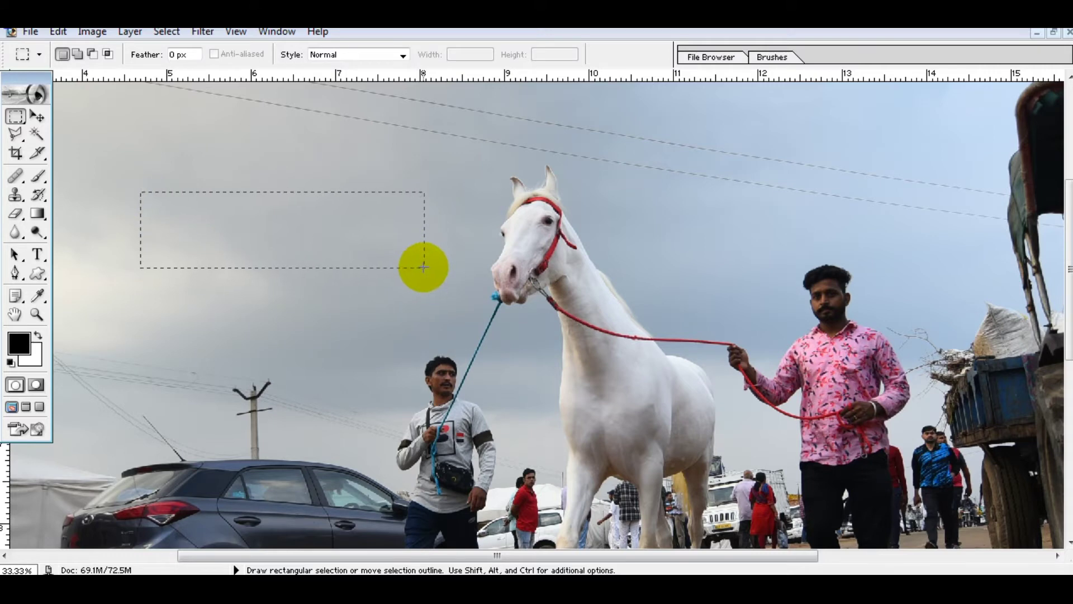
key("shift")
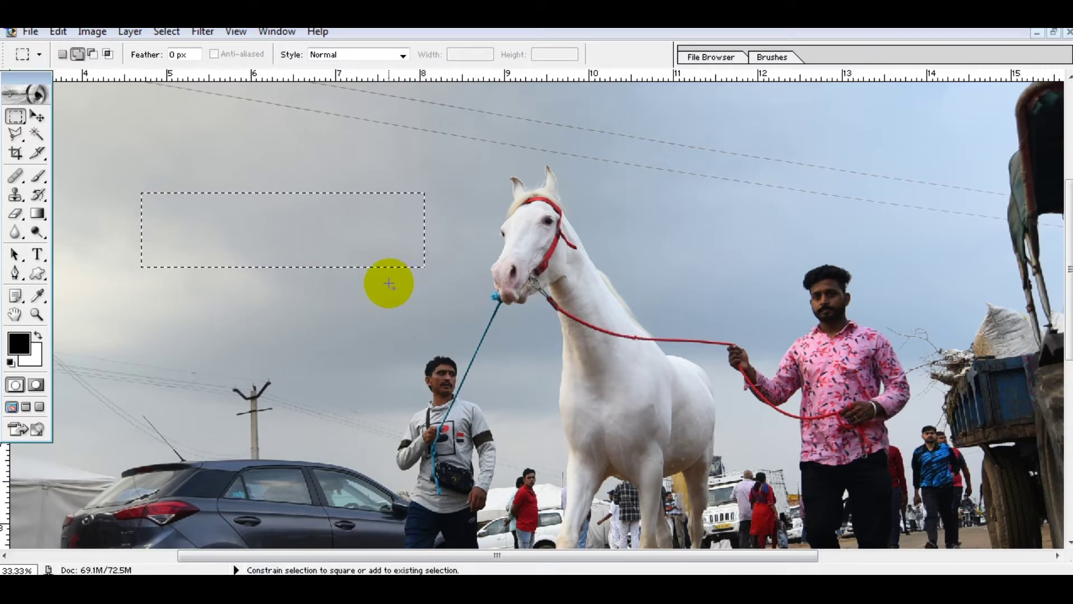
key("shift+BackSpace")
key("Return")
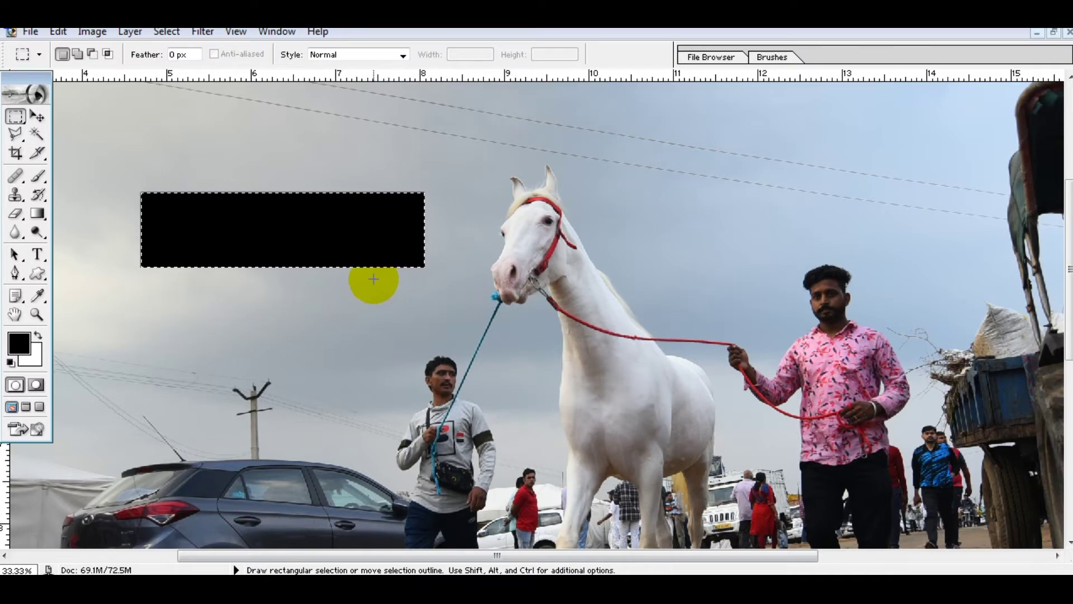
mouse_move(138, 299)
left_mouse_down()
mouse_move(384, 341)
mouse_move(377, 363)
left_mouse_up()
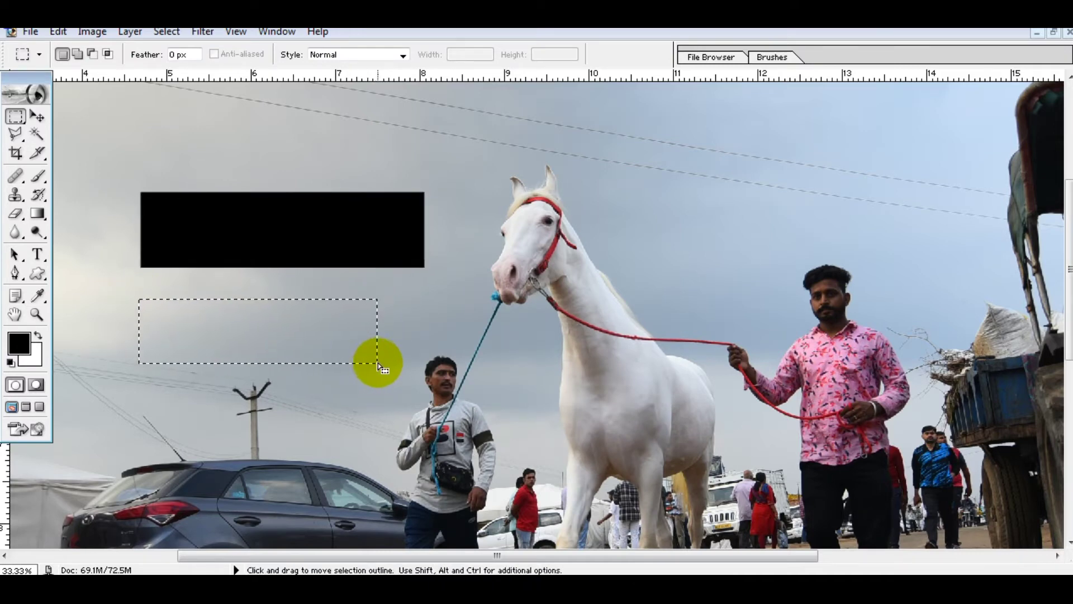
key("shift+BackSpace")
key("Return")
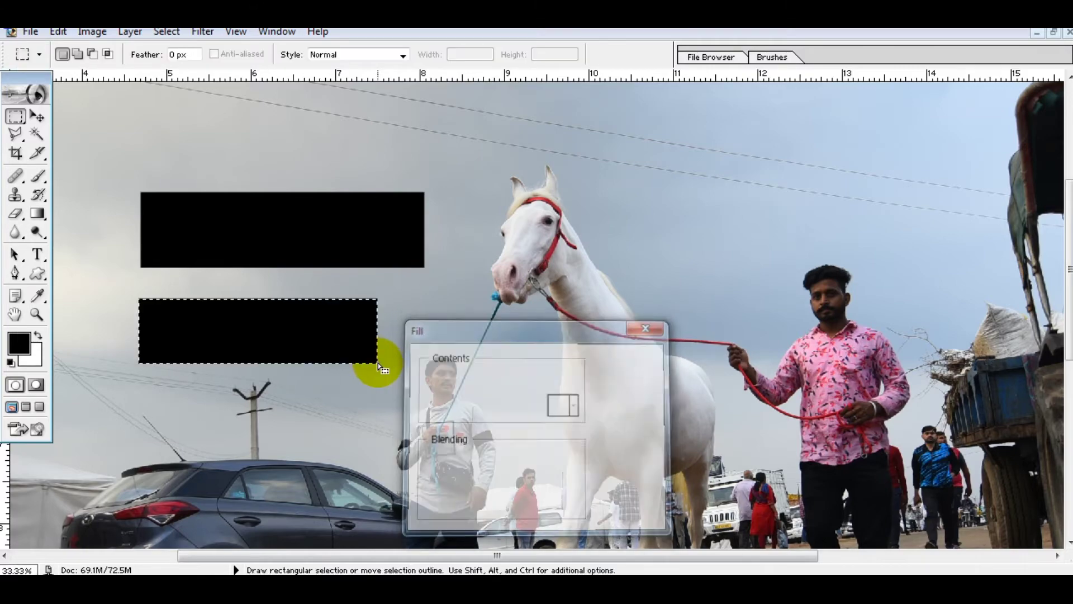
Step: Choose a light purple foreground colour and revert the file
left_click(19, 342)
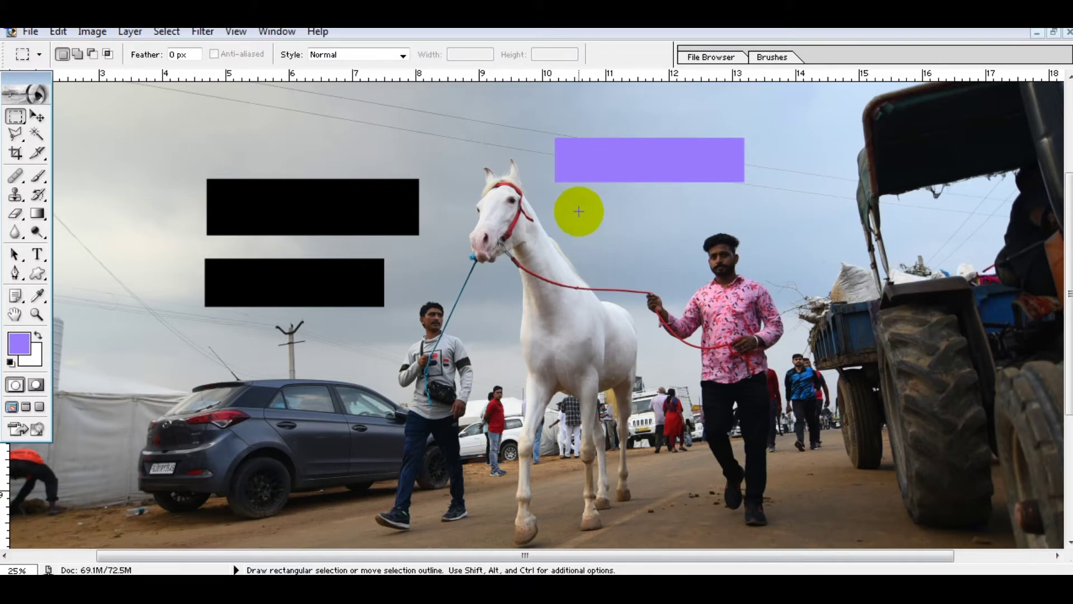
left_click(30, 31)
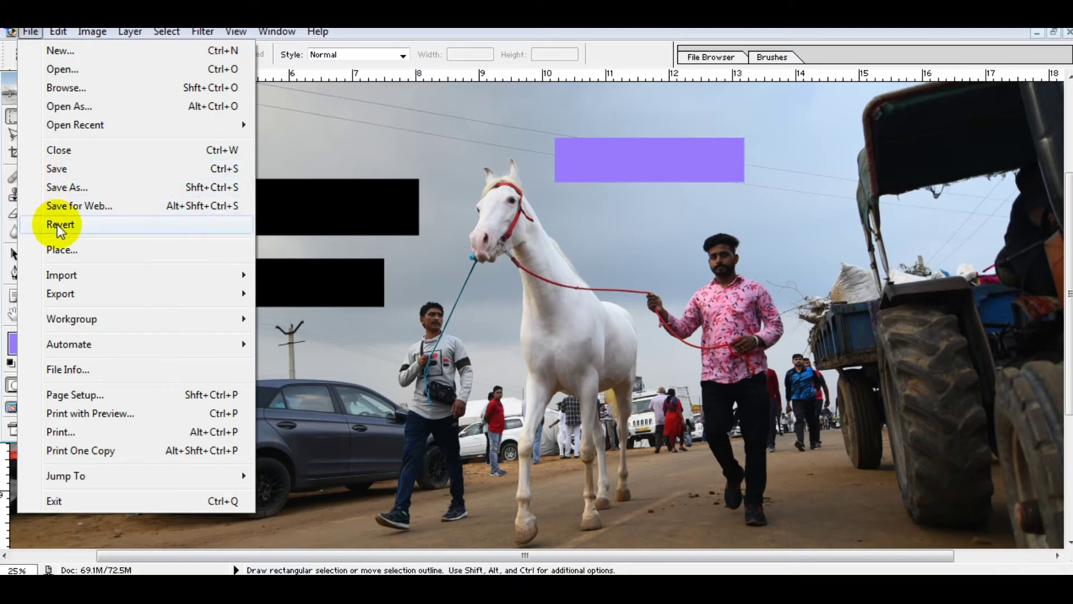
left_click(60, 226)
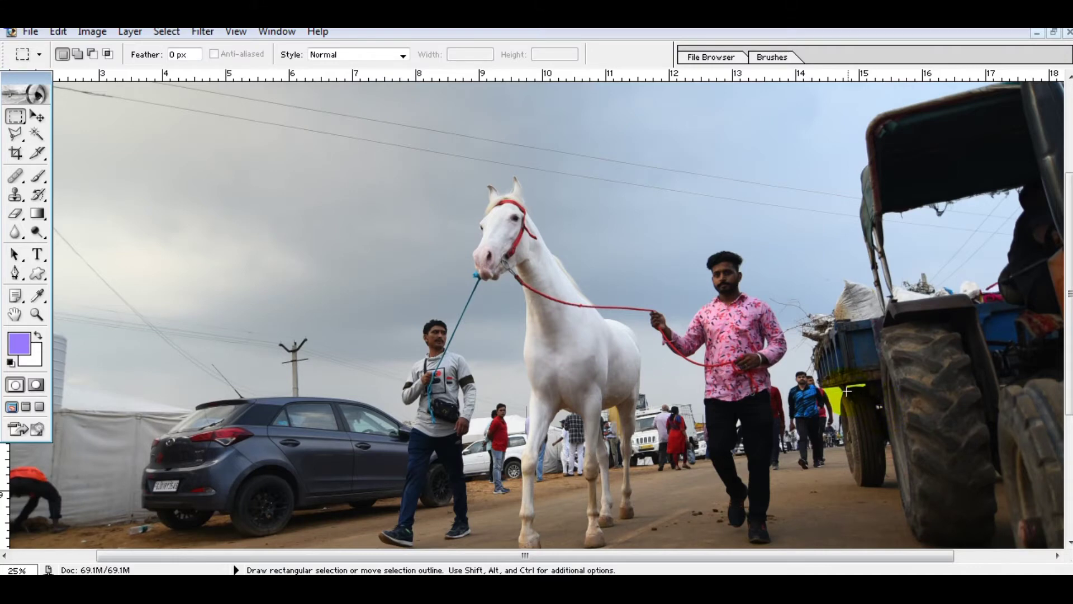
Step: Fill an elliptical circle in the sky left of the horse with purple, then deselect
left_click_drag(748, 371, 732, 335)
left_click_drag(16, 115, 67, 133)
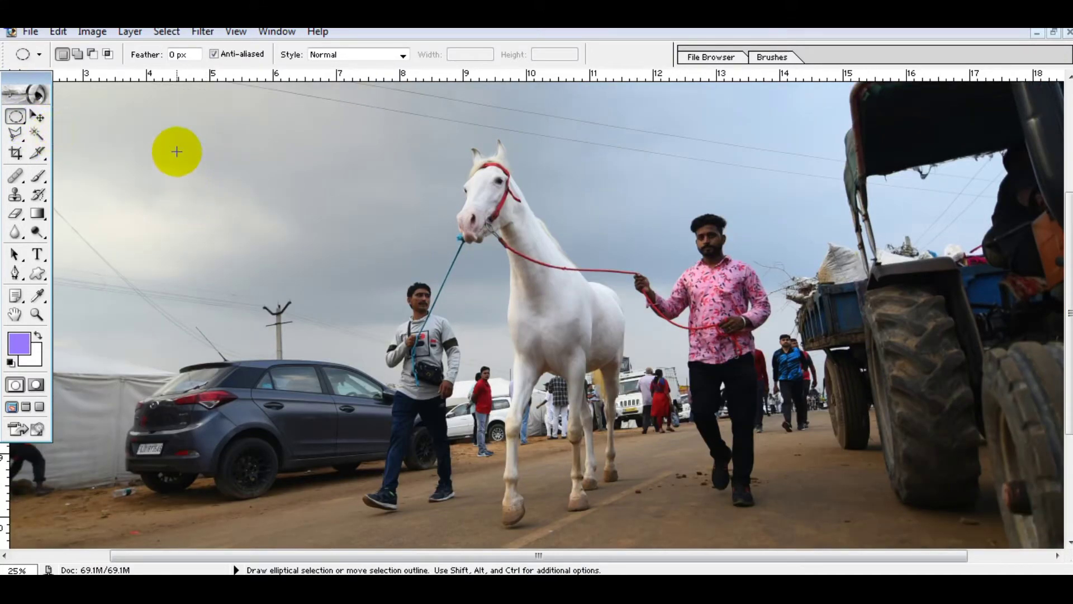
left_click_drag(177, 152, 326, 292)
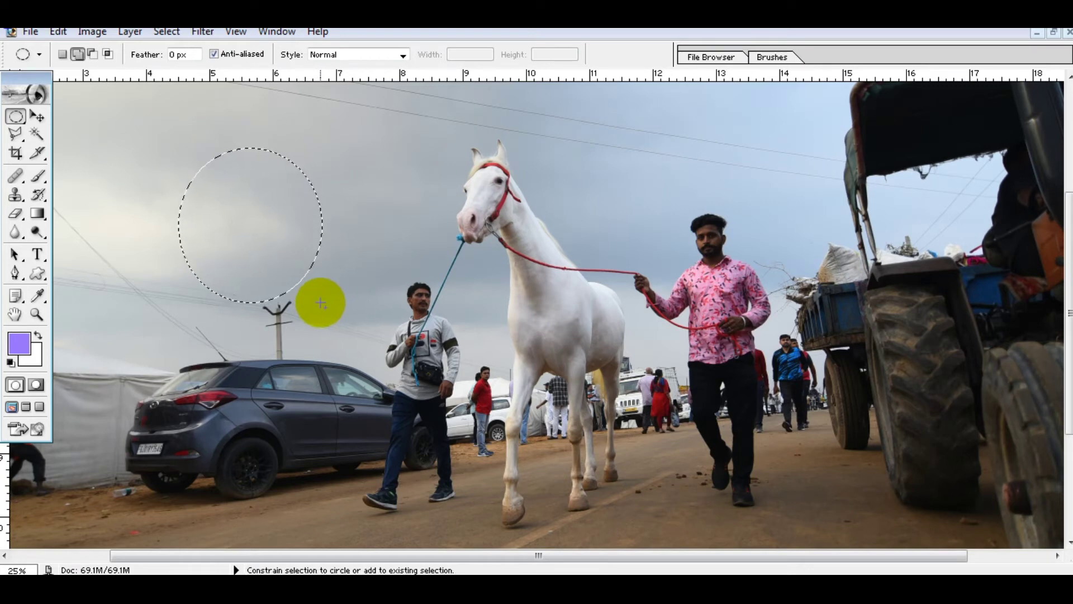
key("shift+BackSpace")
key("Return")
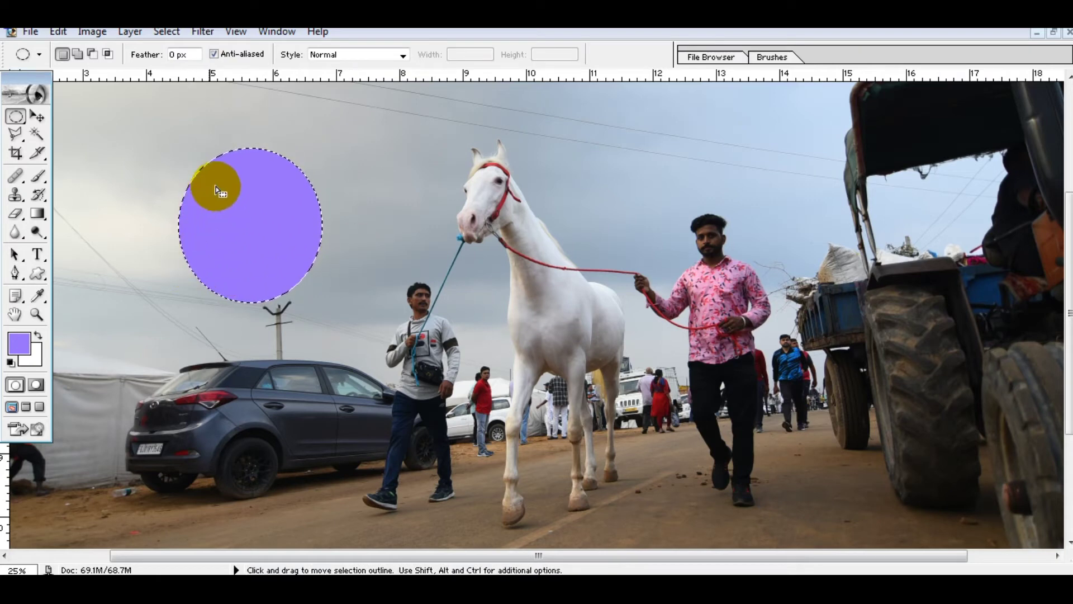
key("ctrl")
key("ctrl+d")
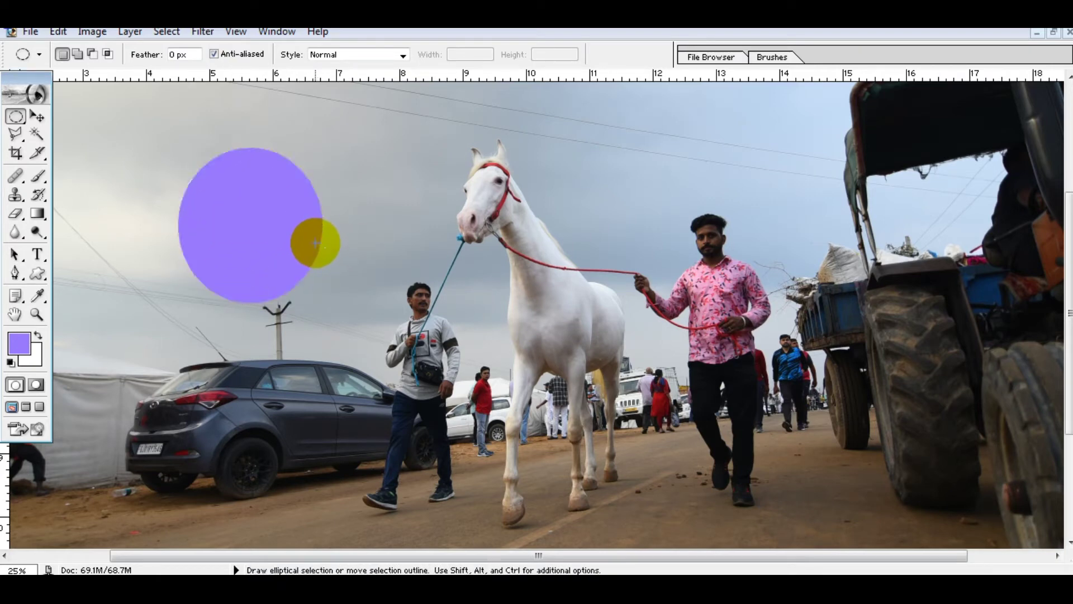
left_click_drag(341, 163, 419, 244)
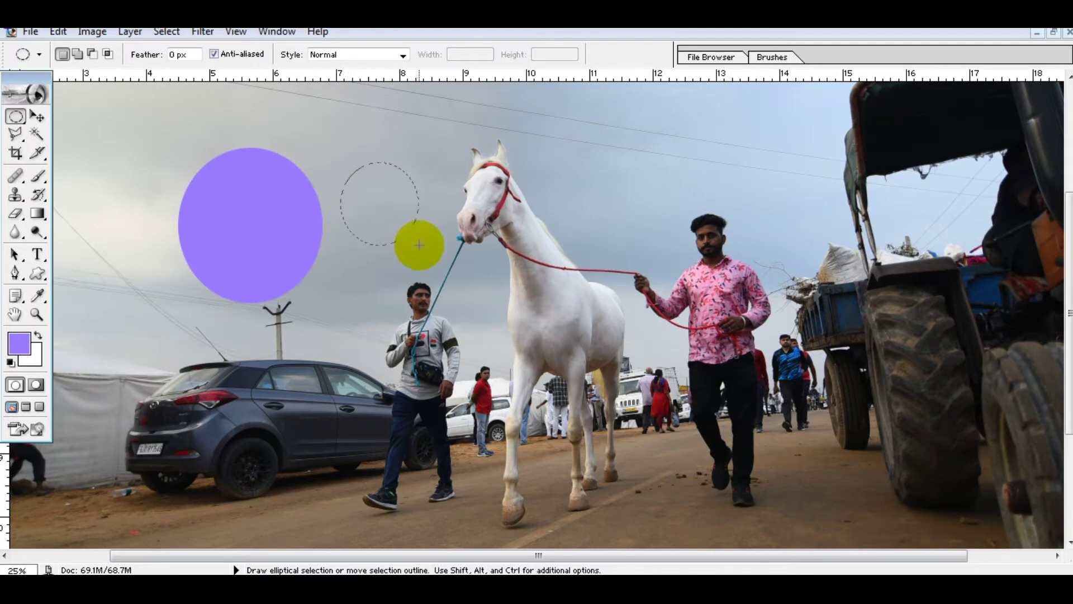
key("ctrl+d")
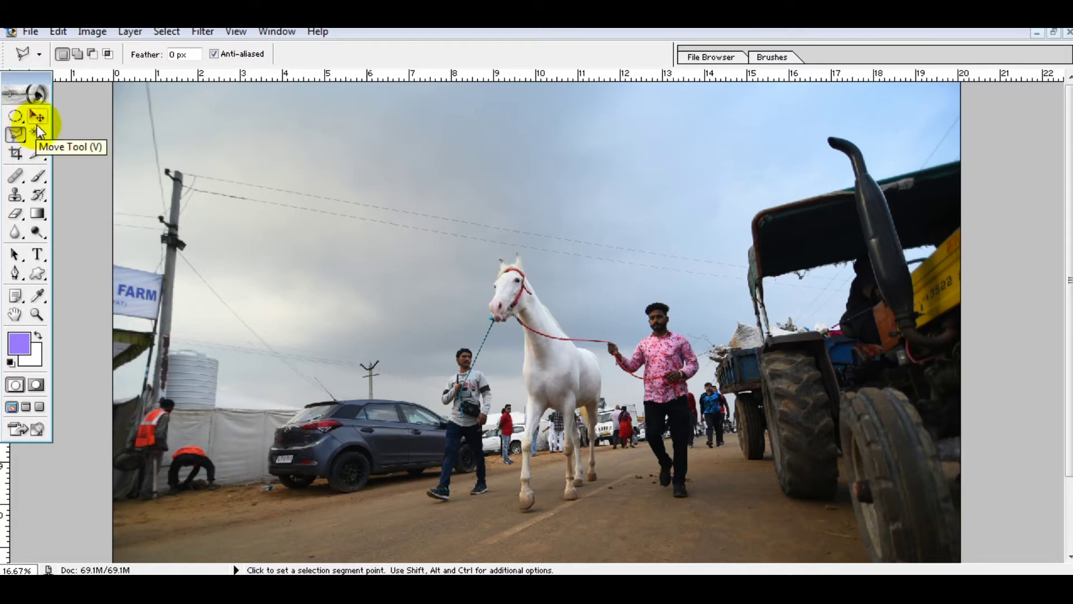
Step: Choose the freehand Lasso and zoom the horse's head to 100%
left_click(18, 137)
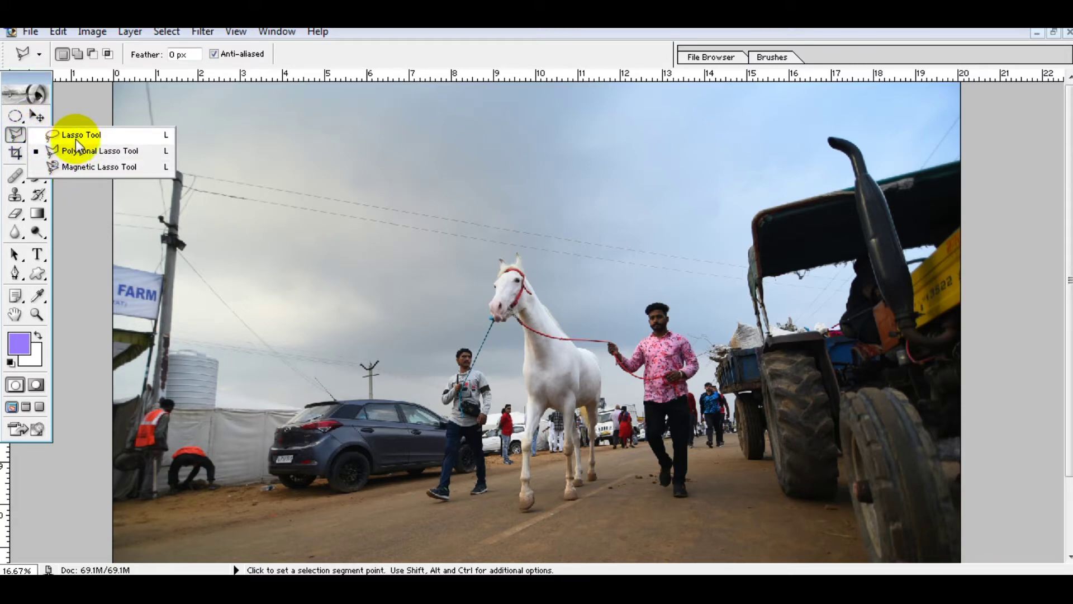
left_click(76, 137)
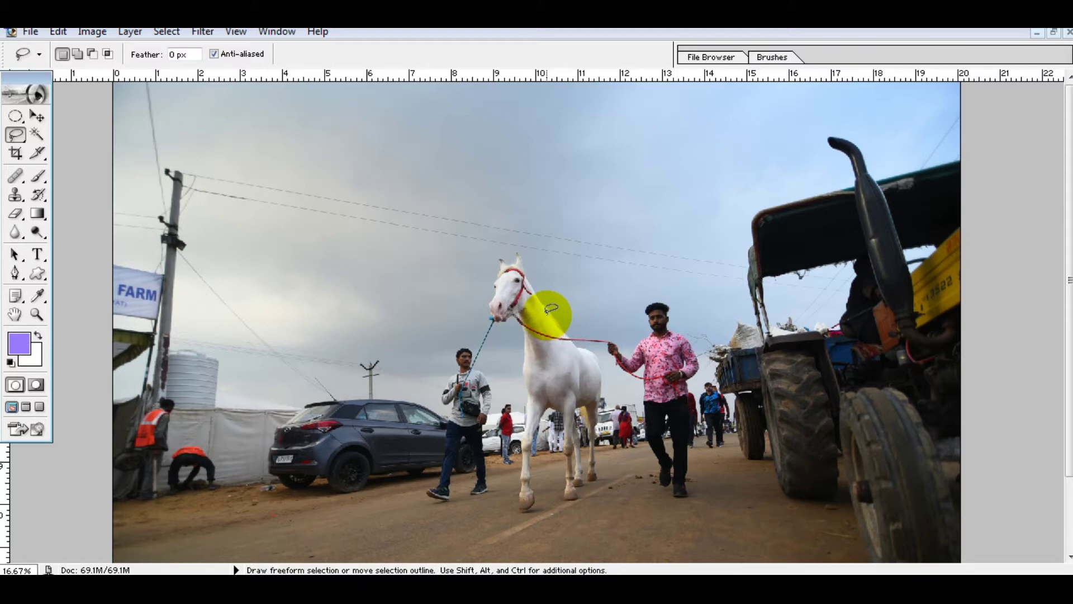
key("ctrl")
key("ctrl+space")
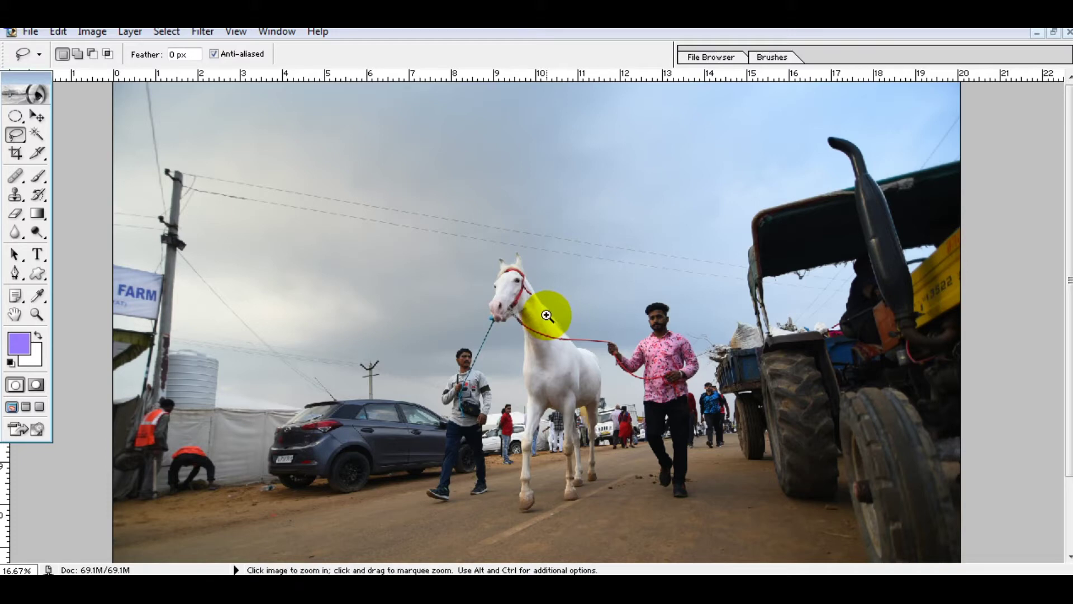
left_click(530, 325)
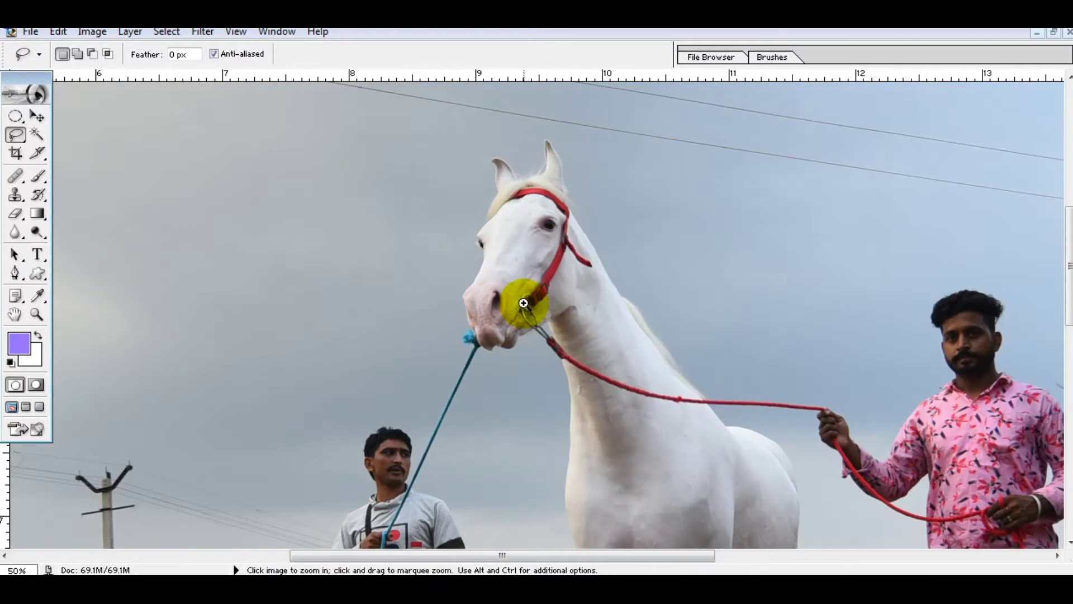
left_click(523, 303)
left_click_drag(540, 290, 534, 326)
left_click(530, 331)
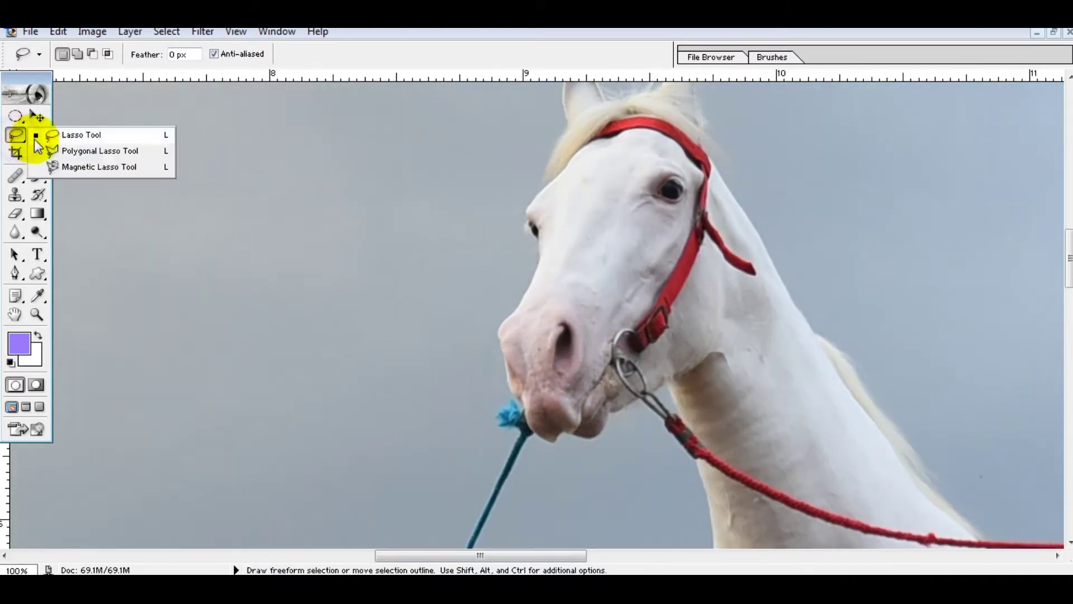
left_click_drag(18, 138, 61, 137)
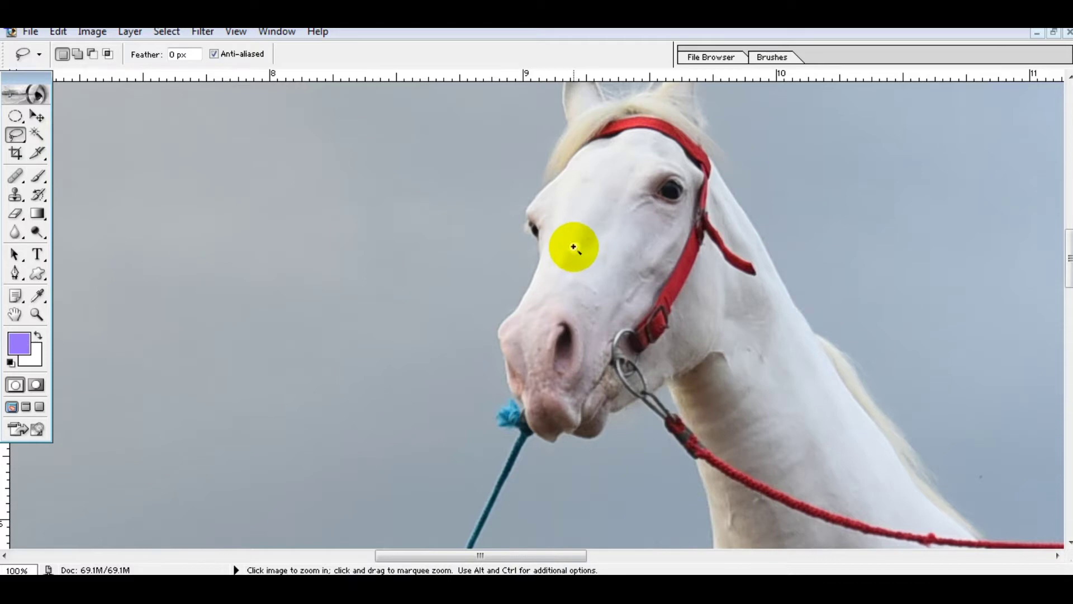
Step: Start lasso-tracing the forehead edge, then discard the unfinished outline
left_click(575, 244, "ctrl")
left_click_drag(446, 305, 493, 182)
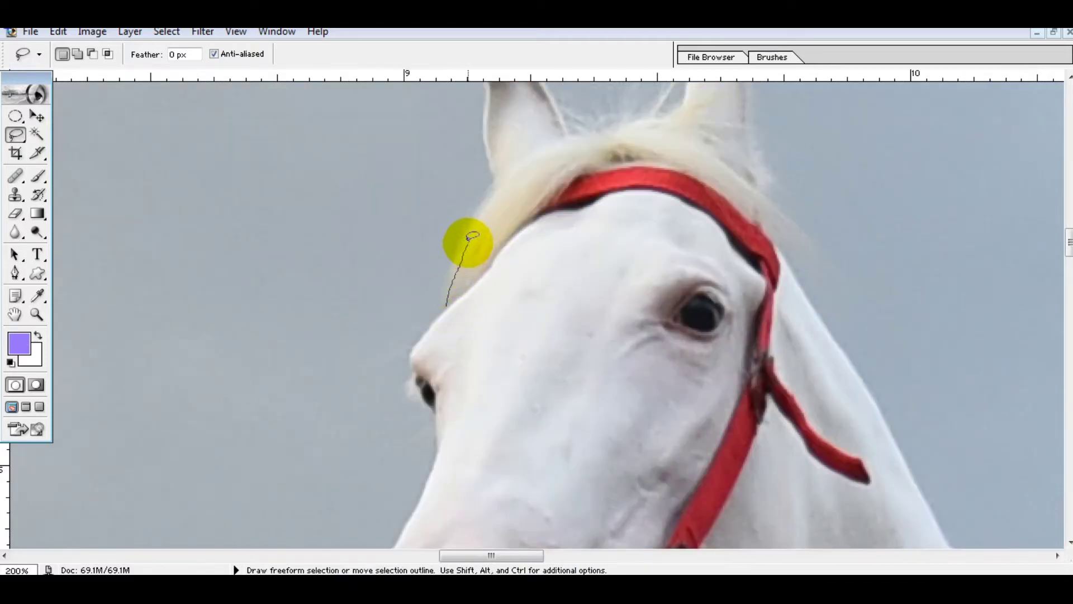
left_click_drag(429, 331, 464, 245)
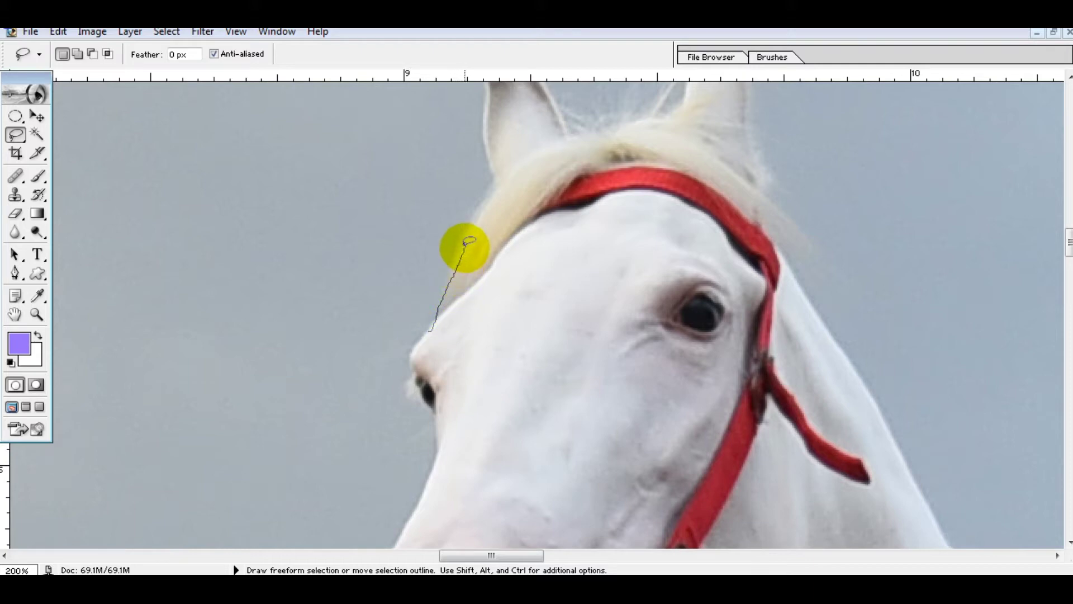
mouse_move(469, 234)
left_mouse_down()
mouse_move(486, 246)
mouse_move(499, 182)
left_mouse_up()
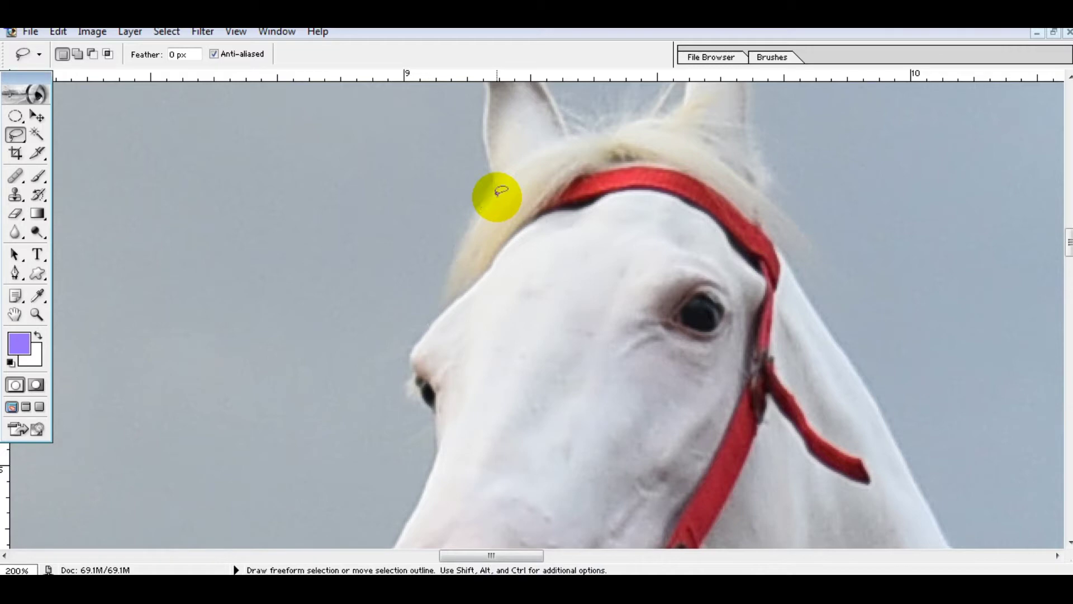
key("ctrl+d")
Step: Trace up the mane, around the ears and face, closing the outline at the neck
left_click_drag(445, 305, 489, 90)
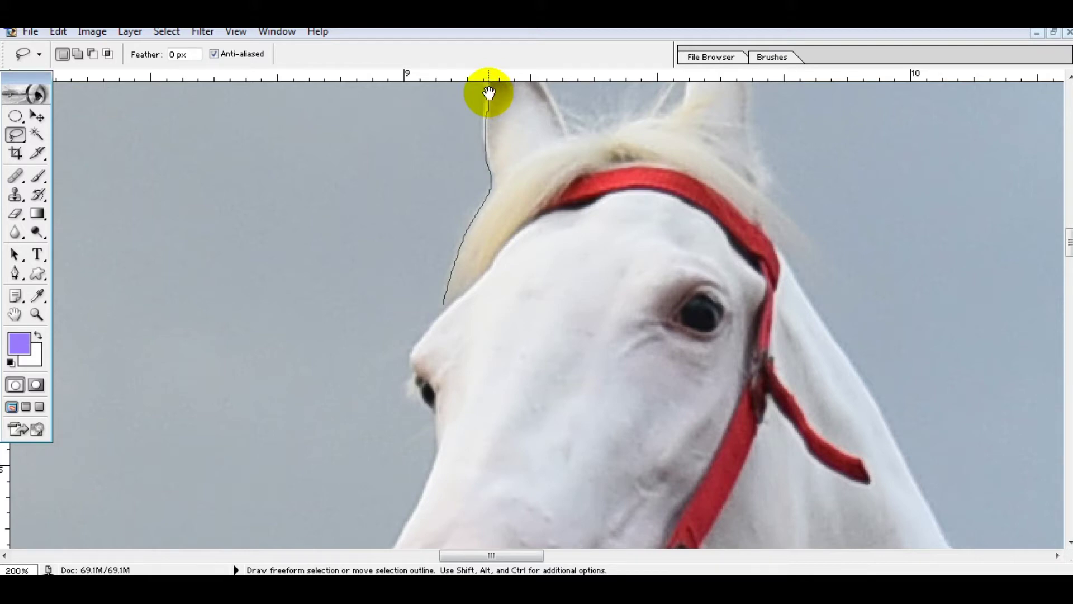
left_click_drag(489, 93, 500, 376)
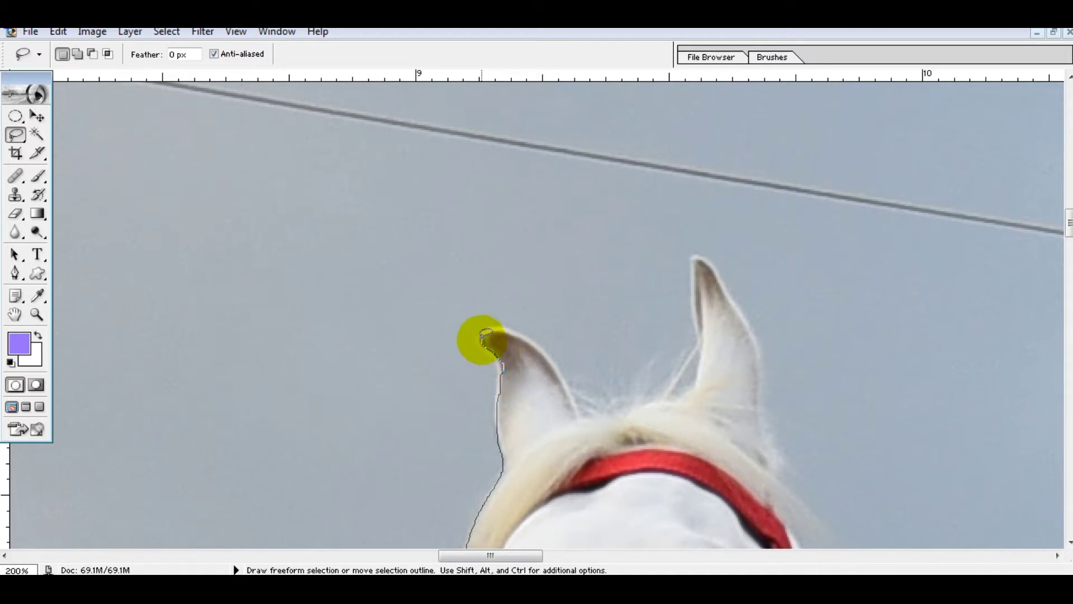
mouse_move(501, 322)
left_mouse_down()
mouse_move(771, 407)
mouse_move(810, 383)
mouse_move(1014, 500)
mouse_move(828, 206)
mouse_move(970, 496)
mouse_move(834, 147)
mouse_move(934, 364)
mouse_move(920, 452)
mouse_move(912, 156)
mouse_move(900, 196)
mouse_move(741, 412)
mouse_move(599, 443)
mouse_move(421, 120)
mouse_move(414, 446)
mouse_move(359, 306)
mouse_move(404, 234)
left_mouse_up()
key("ctrl+plus")
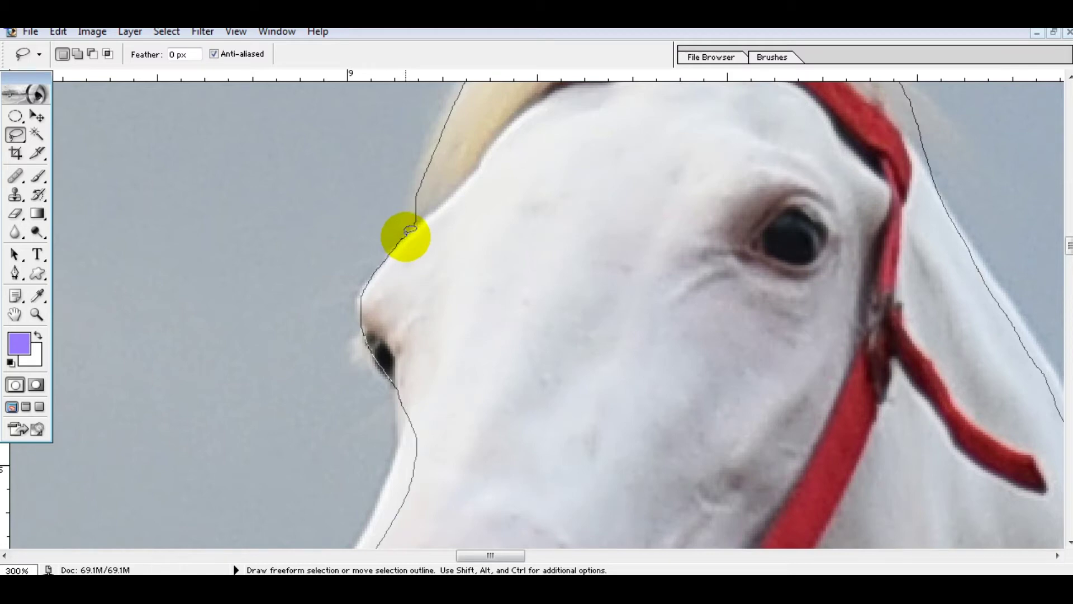
left_click_drag(409, 229, 408, 235)
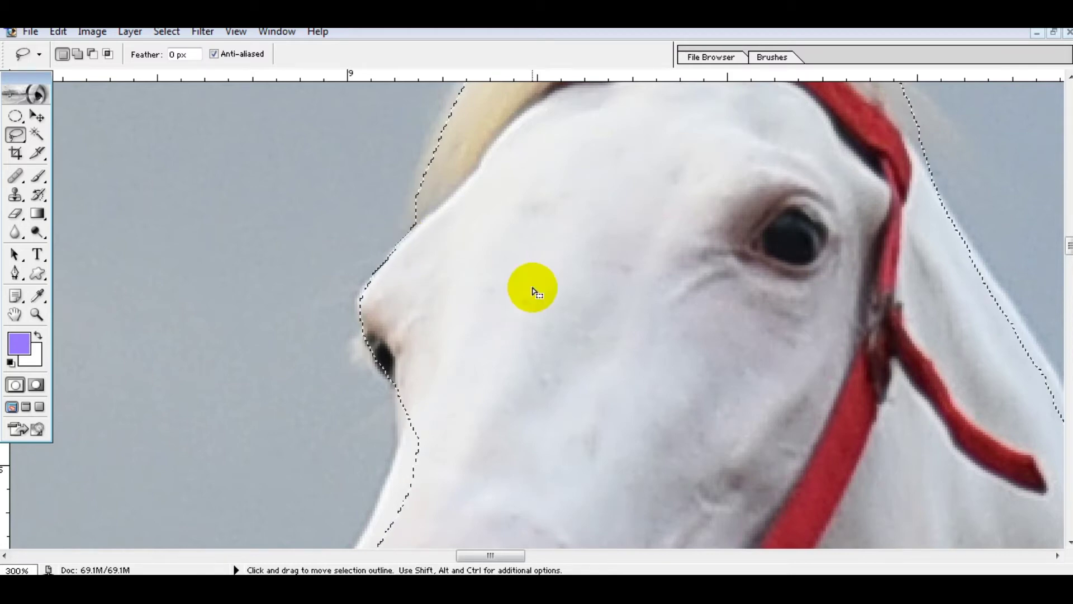
key("ctrl+minus")
key("ctrl+minus")
key("ctrl+minus")
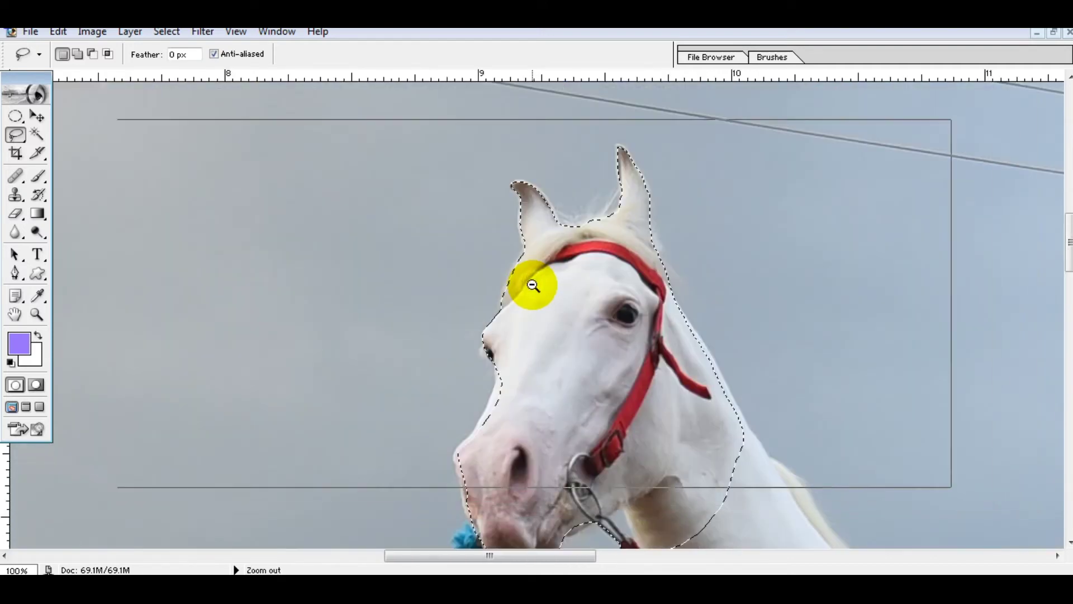
mouse_move(560, 294)
left_mouse_down()
mouse_move(594, 267)
mouse_move(604, 290)
left_mouse_up()
left_click(602, 269, "ctrl")
key("v")
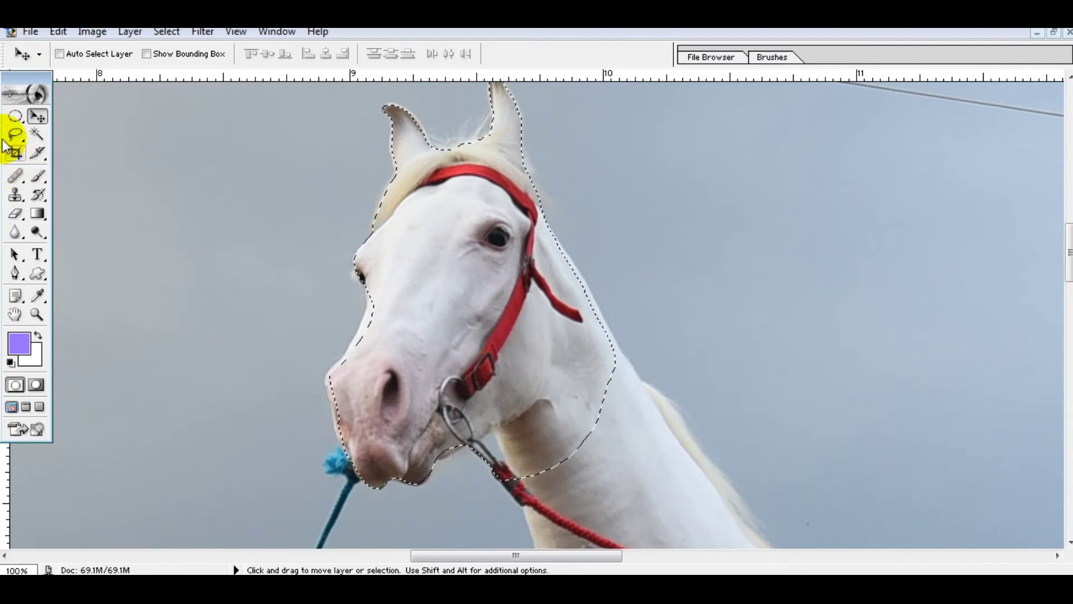
Step: Drag the lasso-selected head right, undo the move, and deselect
mouse_move(409, 313)
left_mouse_down()
mouse_move(572, 329)
mouse_move(679, 327)
left_mouse_up()
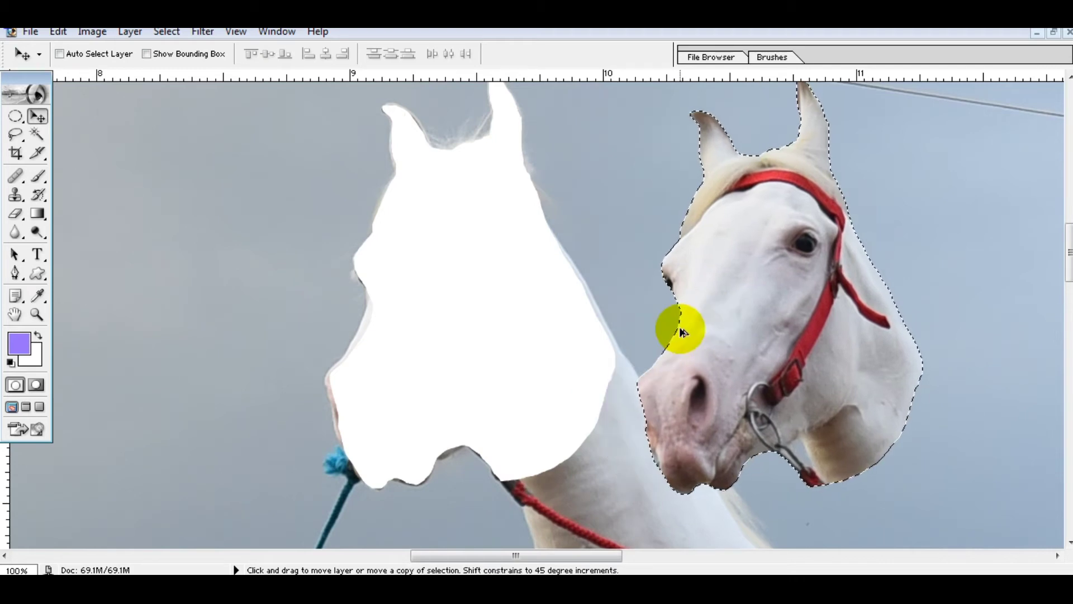
key("ctrl+z")
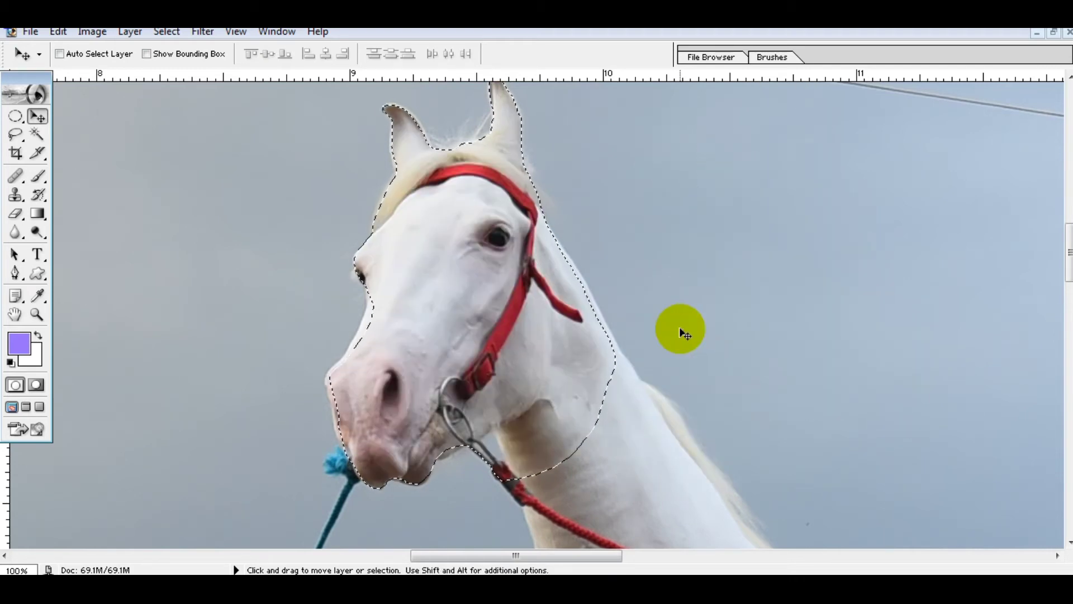
key("ctrl+d")
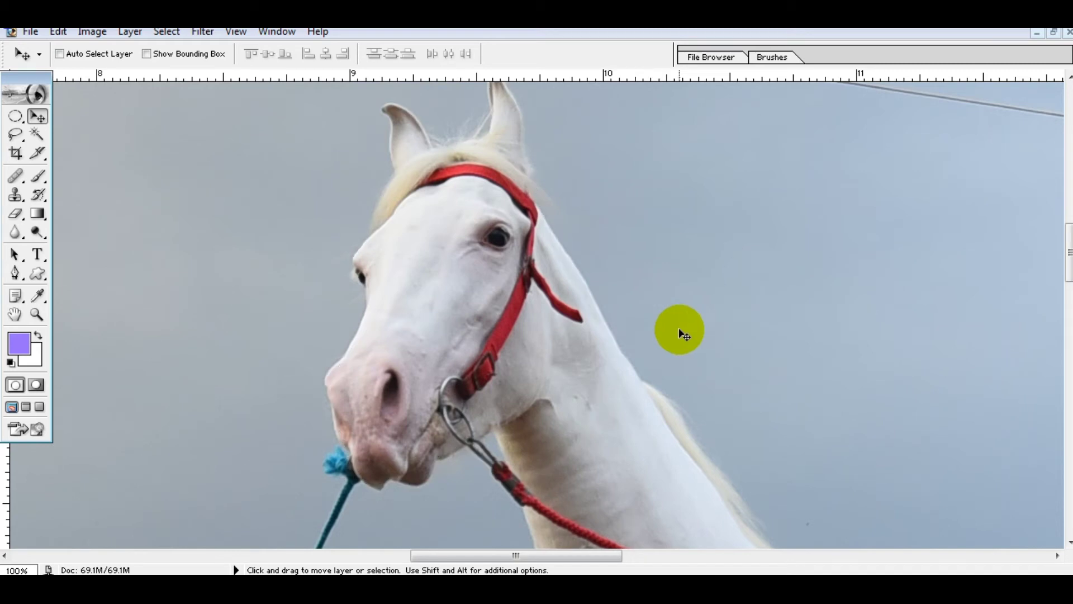
left_click(17, 137)
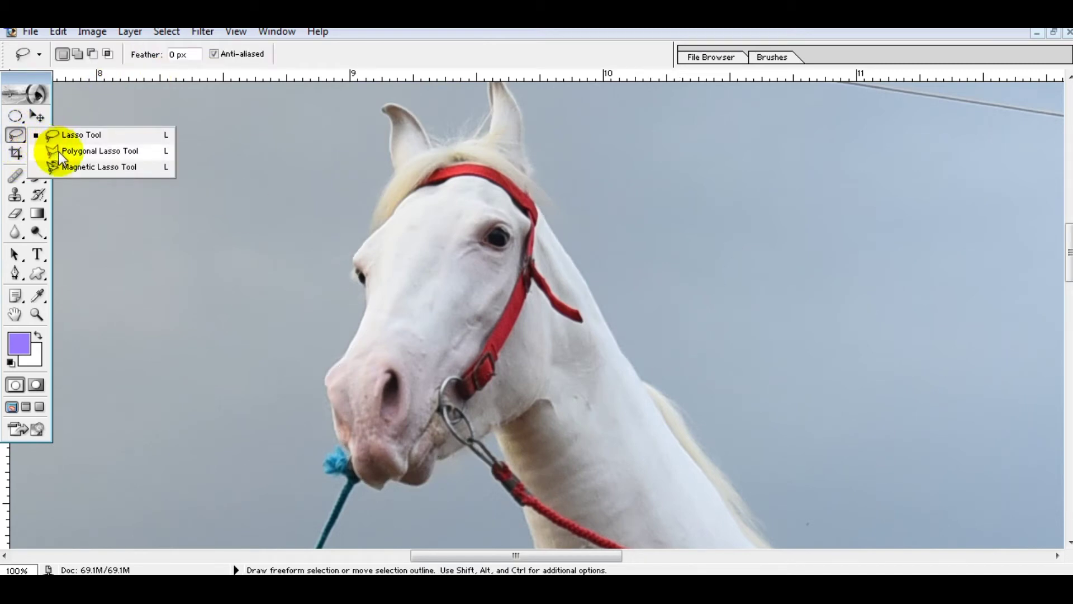
Step: With the Polygonal Lasso, zoom in and trace along the mane and around the left ear
left_click(59, 152)
left_click_drag(402, 208, 406, 362)
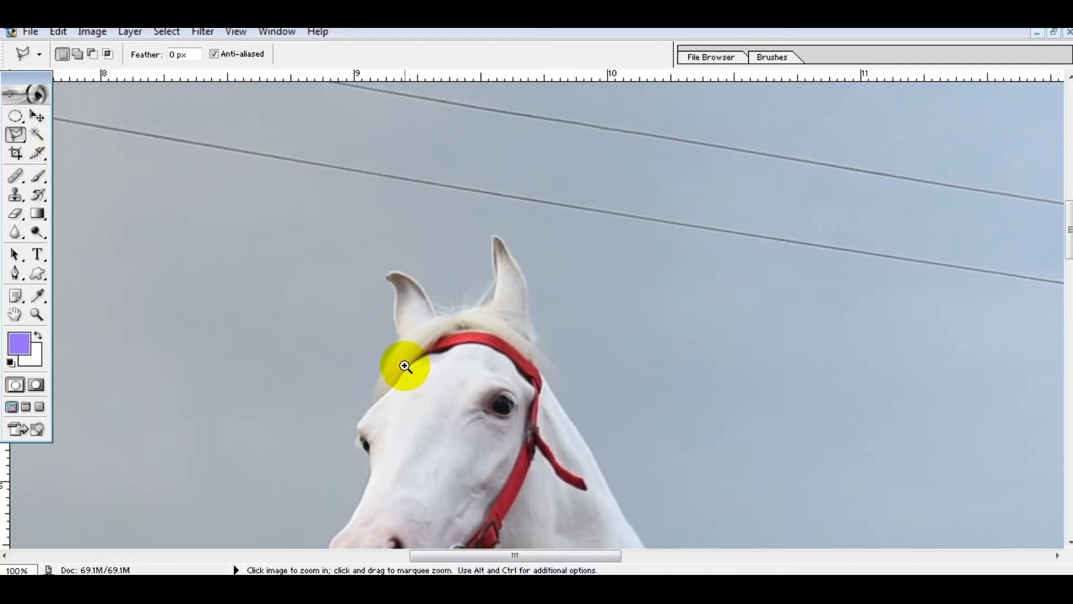
left_click(407, 362, "ctrl")
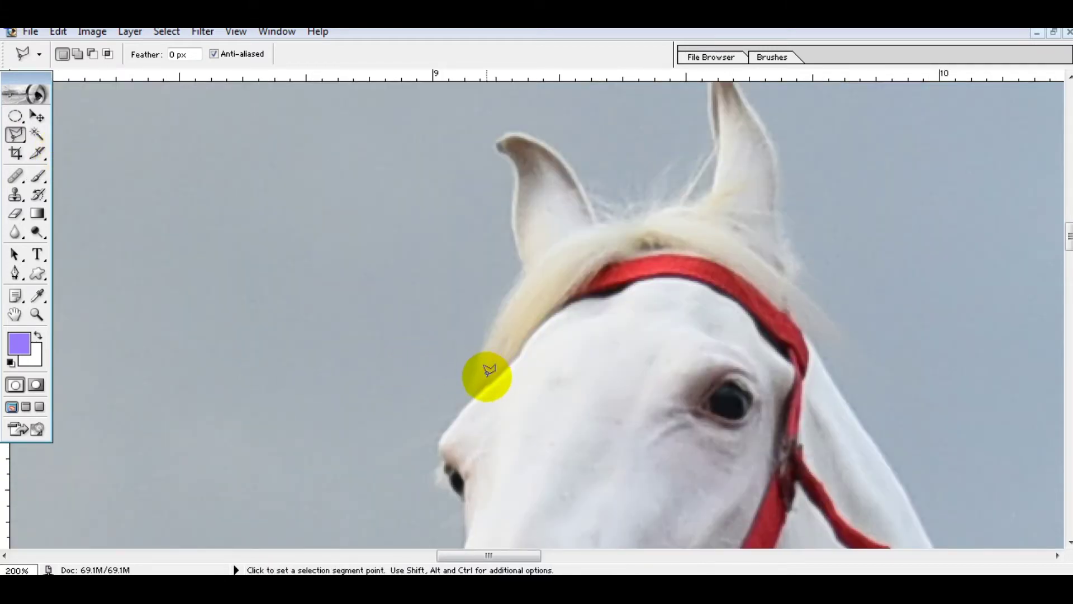
left_click(485, 376)
left_click(489, 352)
left_click(525, 284)
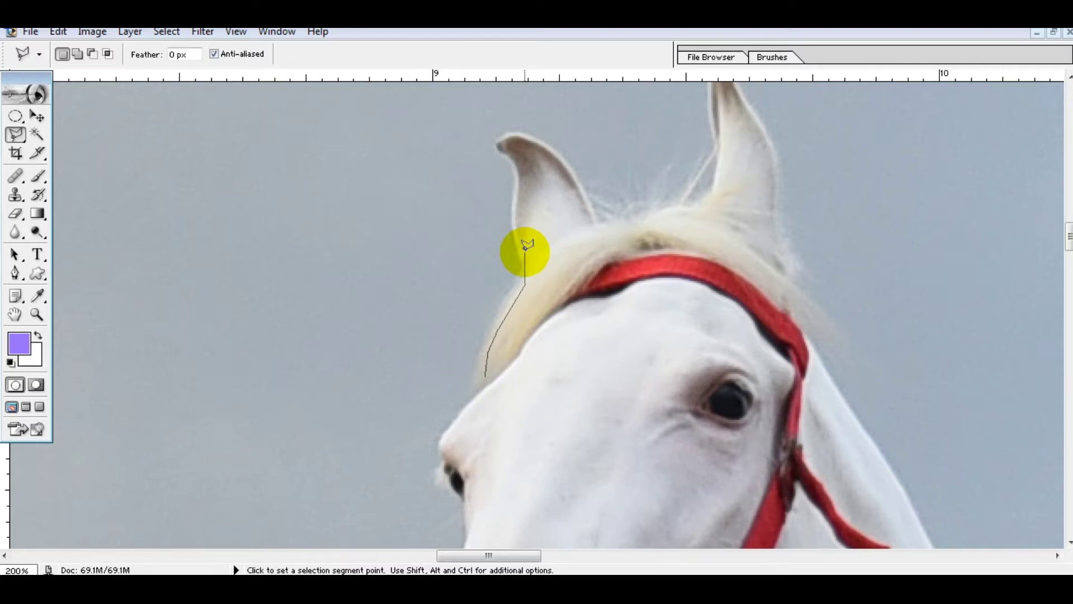
left_click_drag(523, 252, 535, 378)
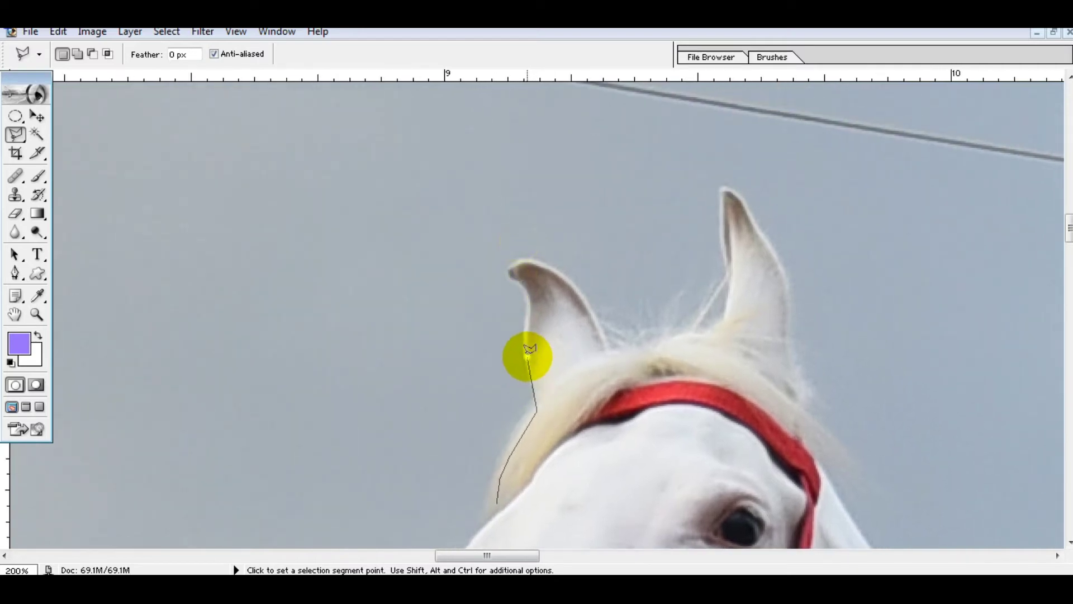
left_click(526, 354)
left_click(529, 315)
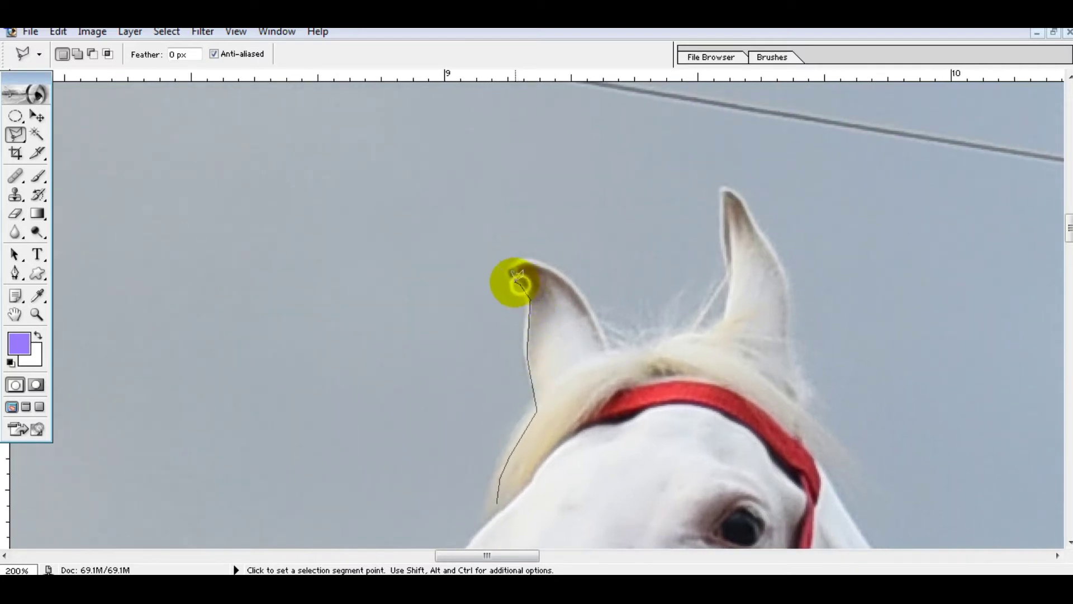
left_click(508, 273)
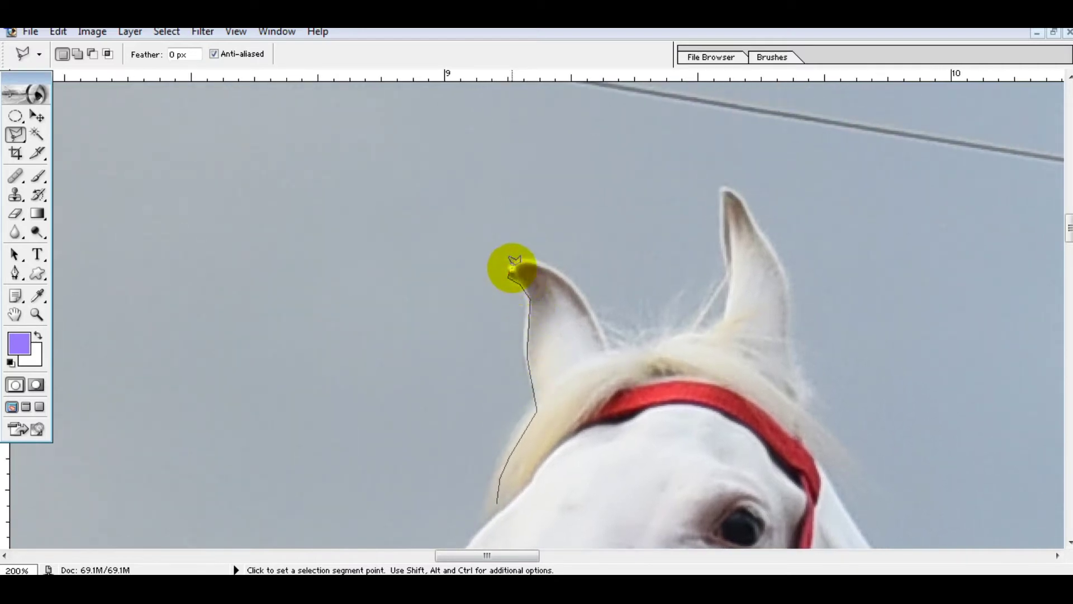
left_click(551, 265)
left_click(581, 294)
left_click(606, 336)
Step: Continue the polygonal outline across the gap, around the right ear and down the neck
left_click(686, 333)
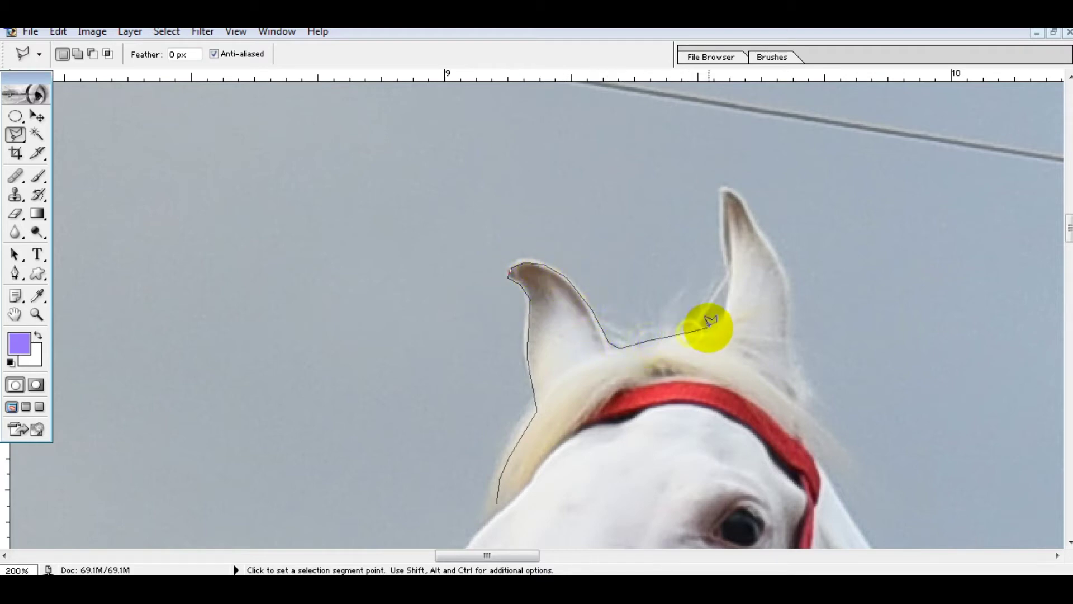
left_click(719, 324)
left_click(731, 285)
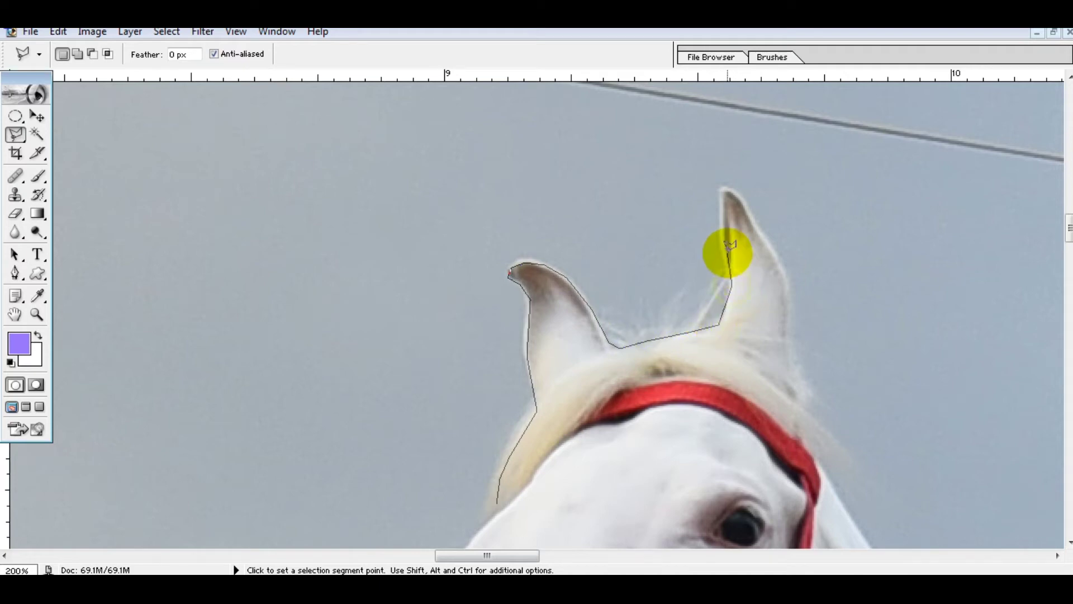
left_click(725, 248)
left_click(727, 192)
left_click(788, 274)
left_click(790, 337)
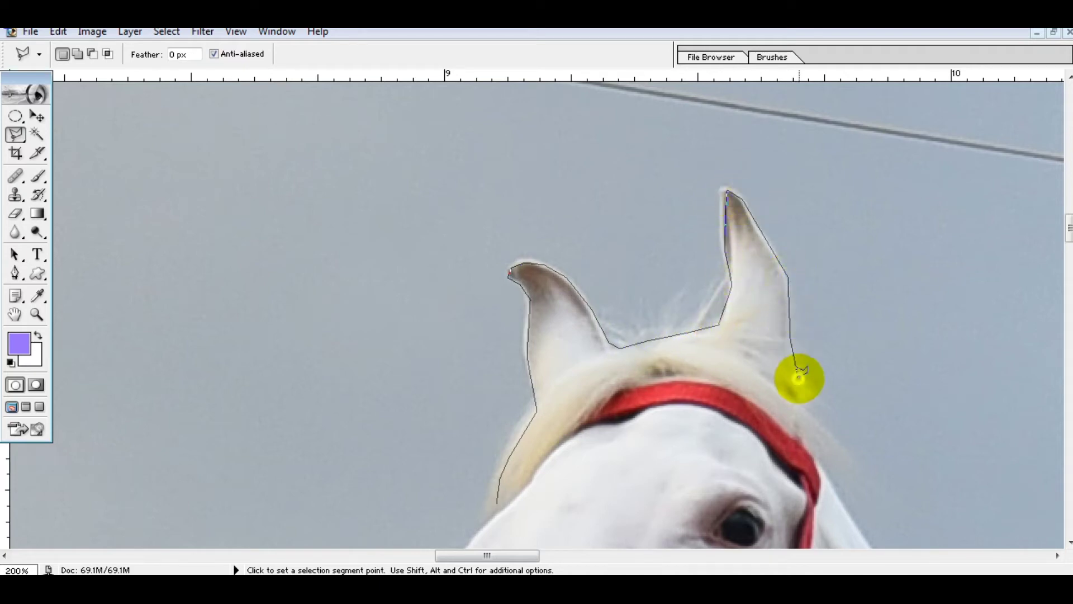
left_click_drag(831, 486, 725, 179)
left_click(749, 229)
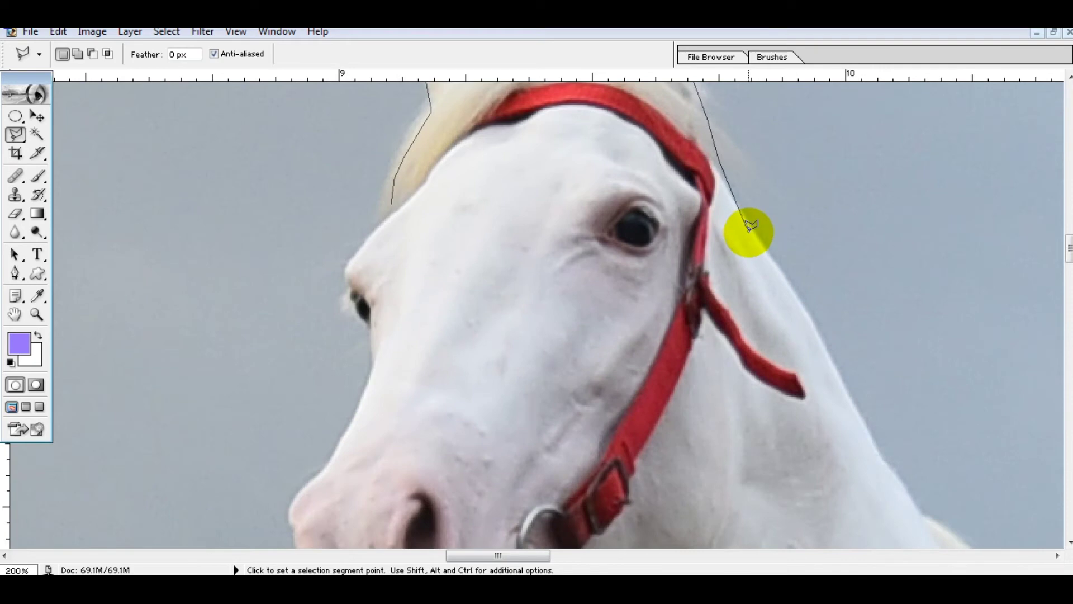
left_click(800, 296)
Step: Trace along the rope, muzzle and face, then close the outline into a head selection
mouse_move(857, 423)
left_mouse_down()
mouse_move(797, 252)
mouse_move(693, 277)
left_mouse_up()
left_click(665, 267)
left_click_drag(630, 220, 689, 372)
left_click(629, 312)
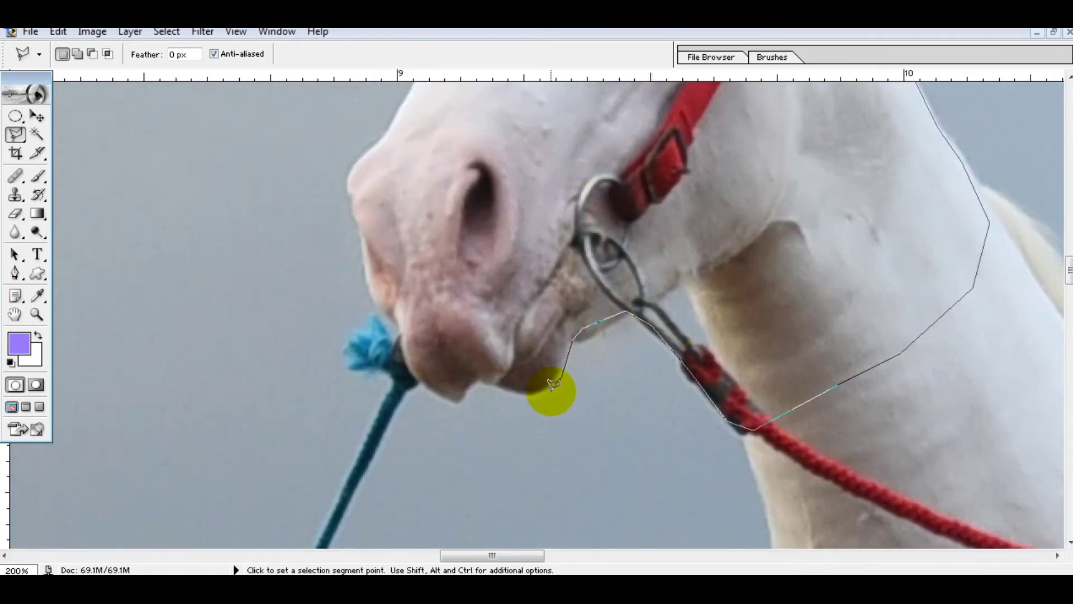
left_click(552, 386)
left_click(460, 398)
left_click(423, 397)
left_click(370, 292)
left_click_drag(370, 292, 398, 478)
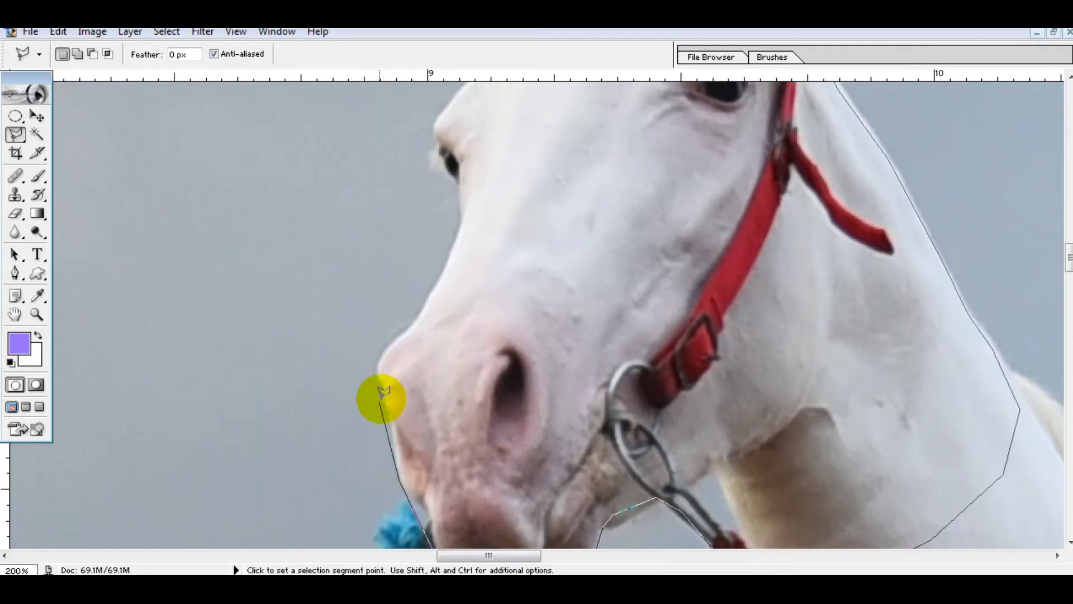
scroll(419, 414, "up", 5)
left_click(461, 410)
left_click(436, 352)
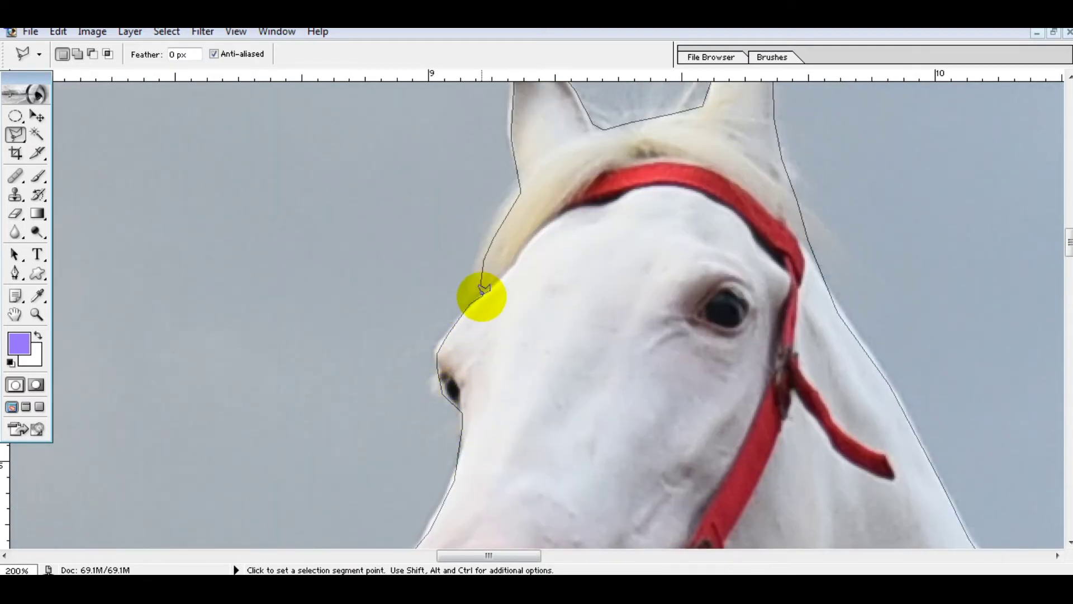
left_click(480, 286)
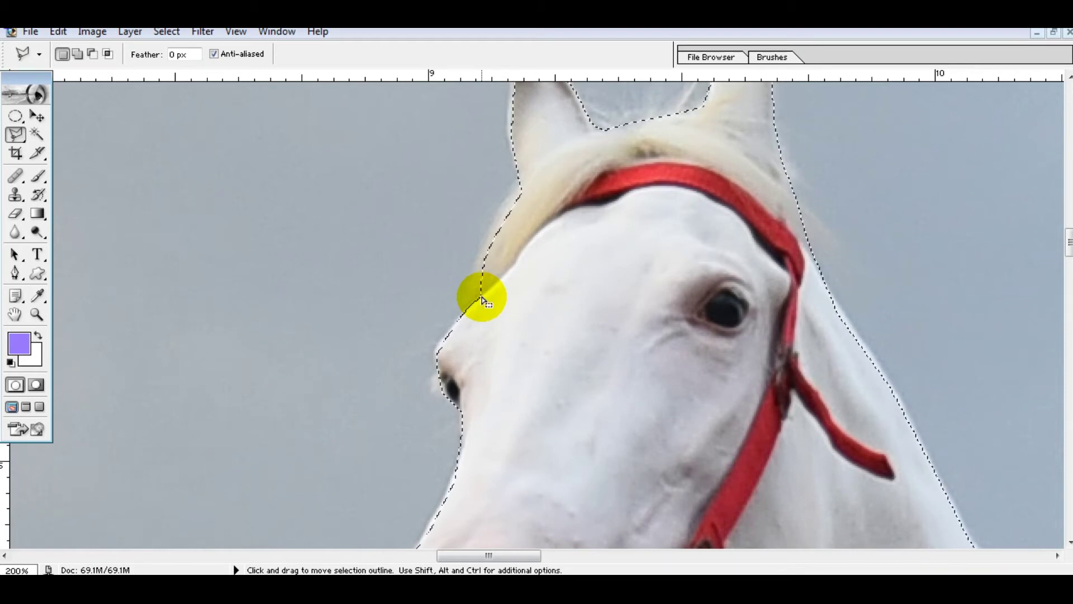
Step: Drag the selected head up and right, then undo the move and deselect
key("ctrl+minus")
key("ctrl+minus")
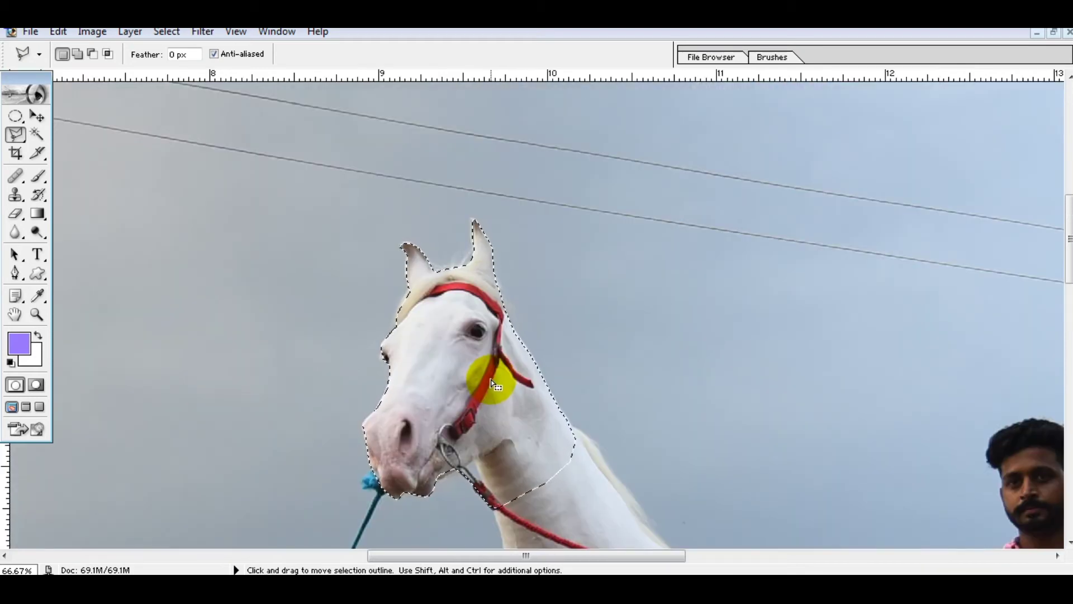
left_click(36, 116)
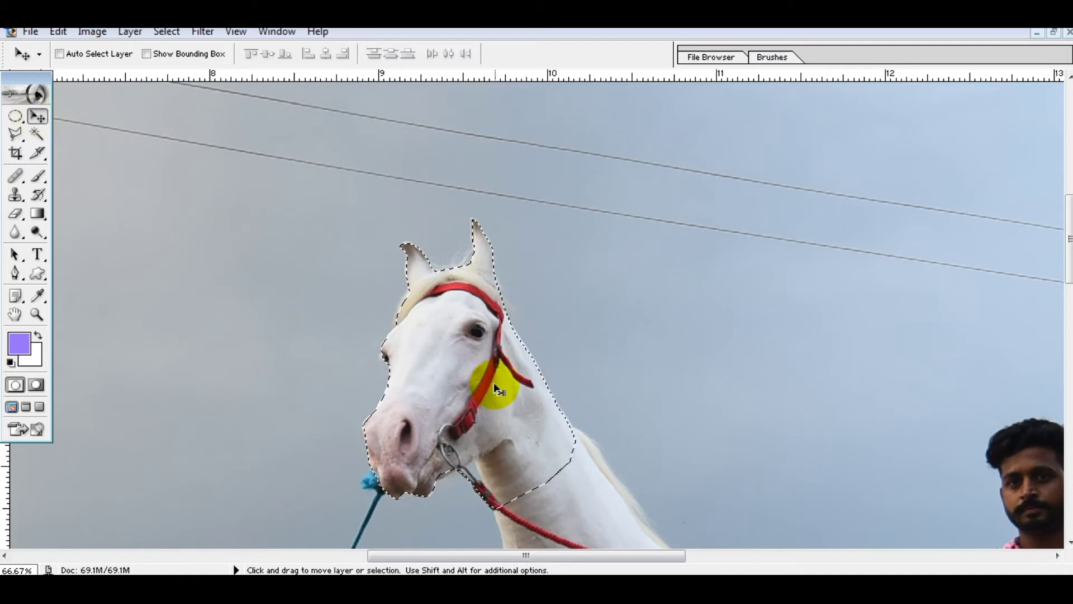
left_click_drag(475, 388, 559, 353)
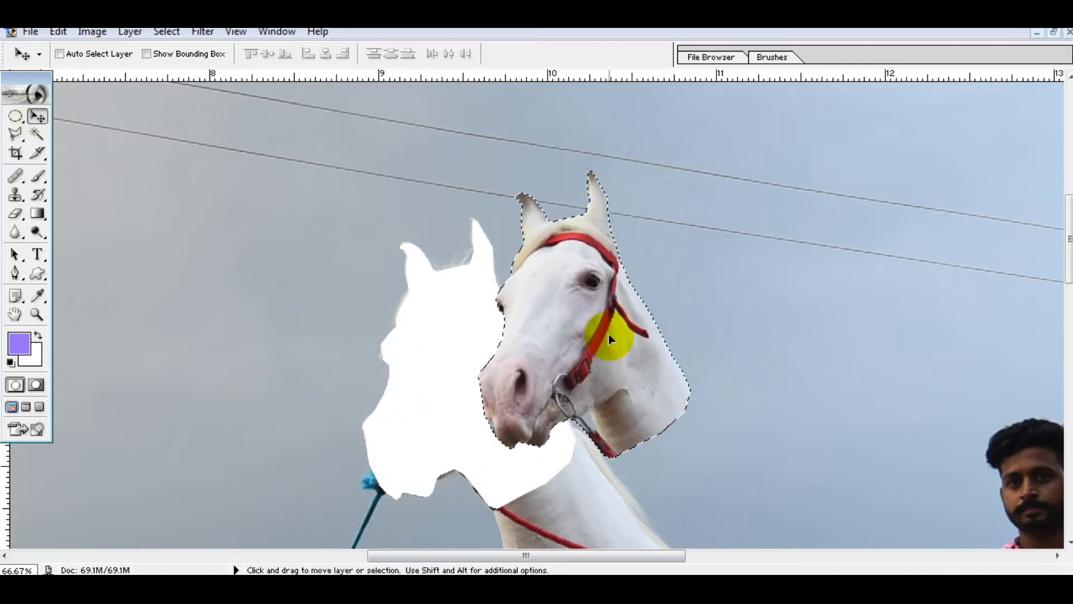
left_click_drag(560, 353, 638, 320)
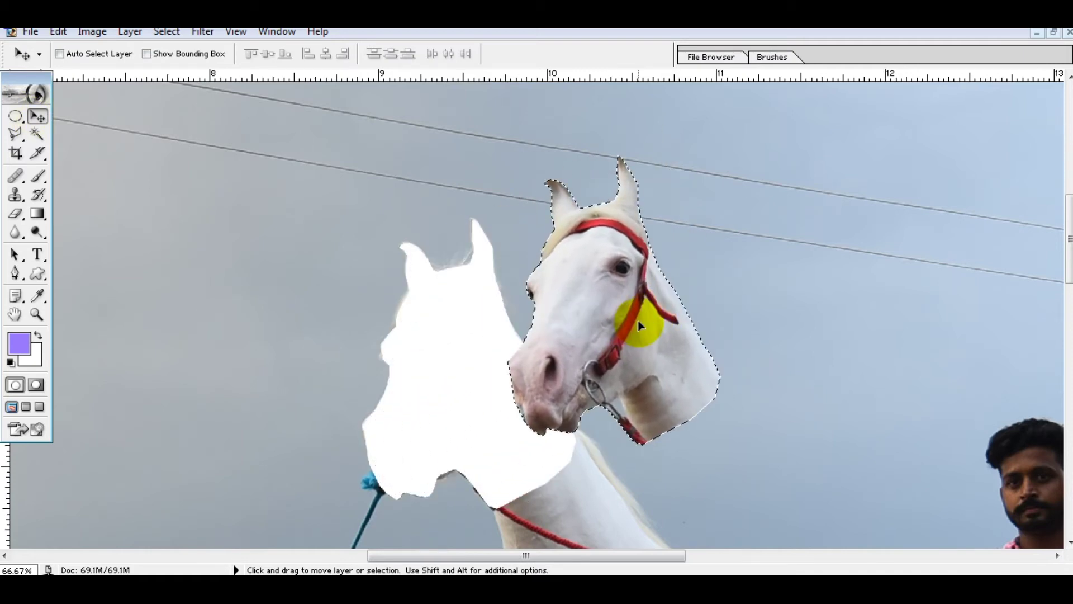
key("ctrl+z")
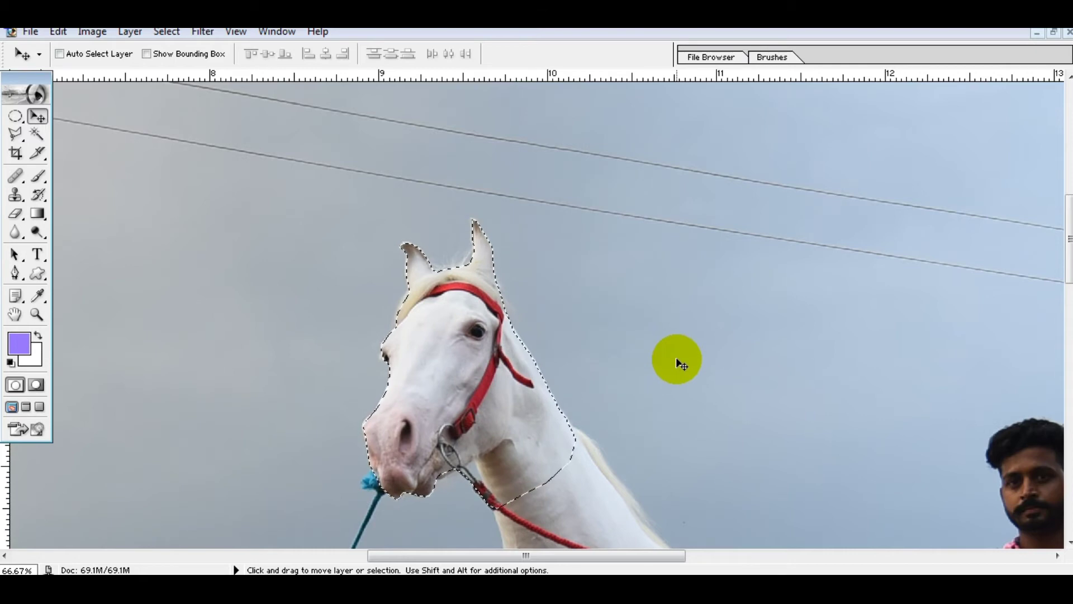
key("ctrl+d")
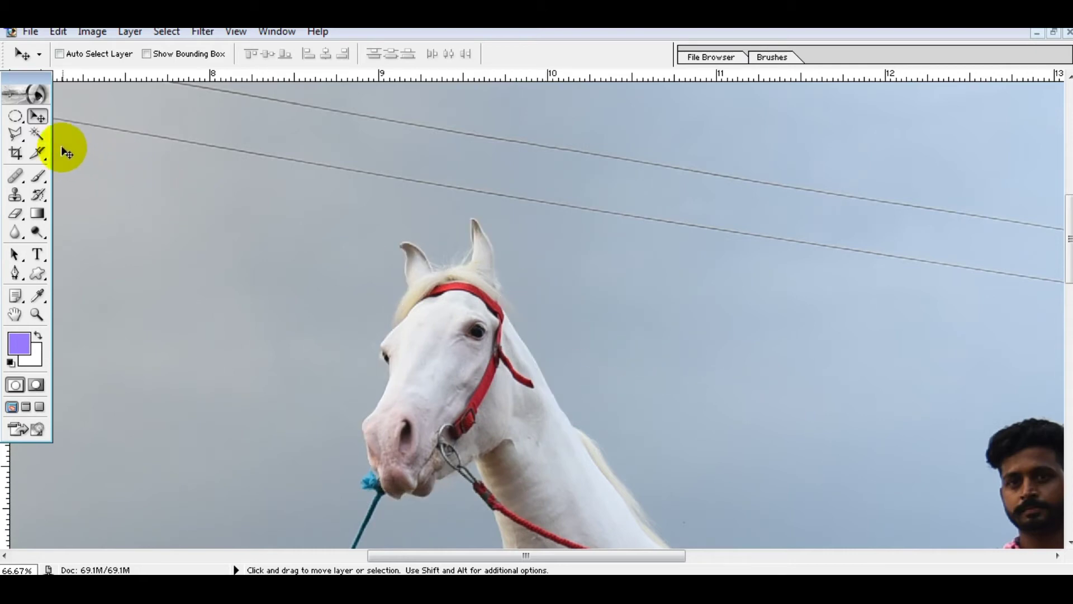
left_click(16, 134)
Step: Trace the horse's head with the Magnetic Lasso from the rope up over the nose and ears
left_click(68, 167)
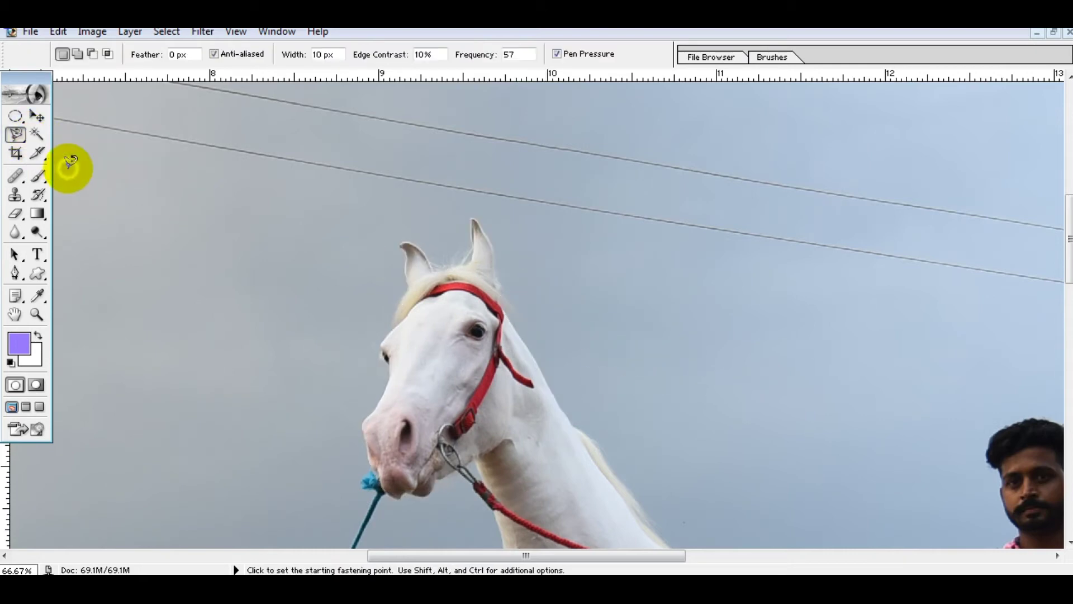
key("ctrl+plus")
key("ctrl+plus")
left_click(514, 365)
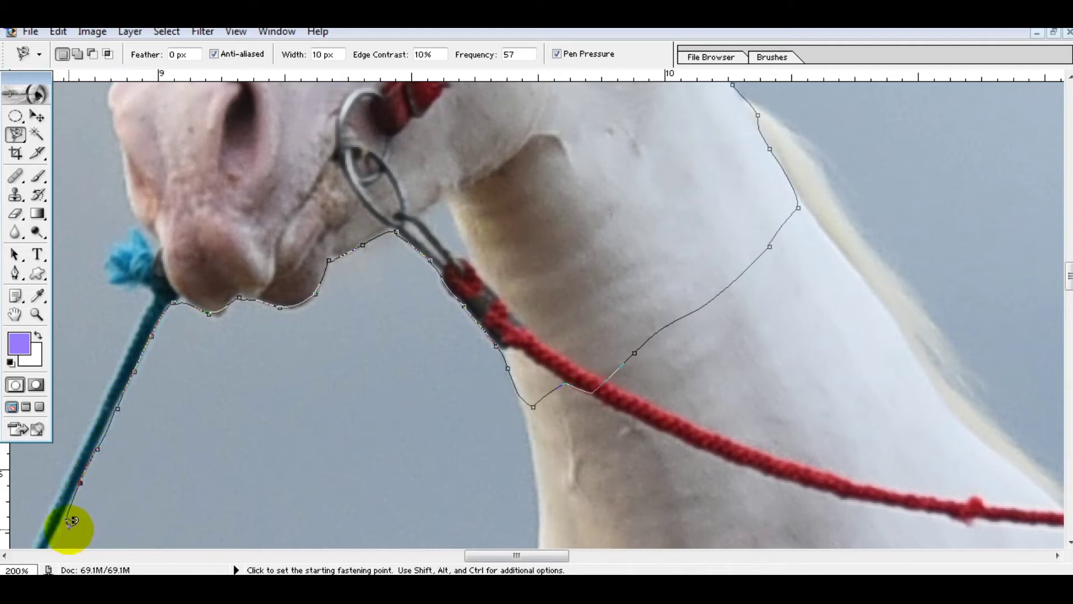
left_click(61, 486)
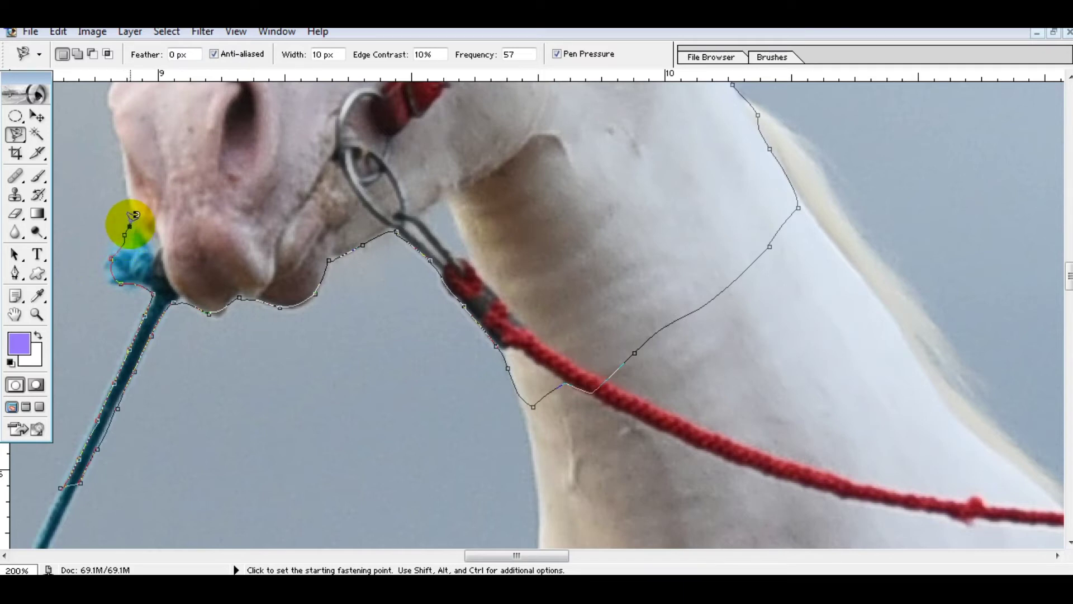
left_click_drag(133, 223, 304, 419)
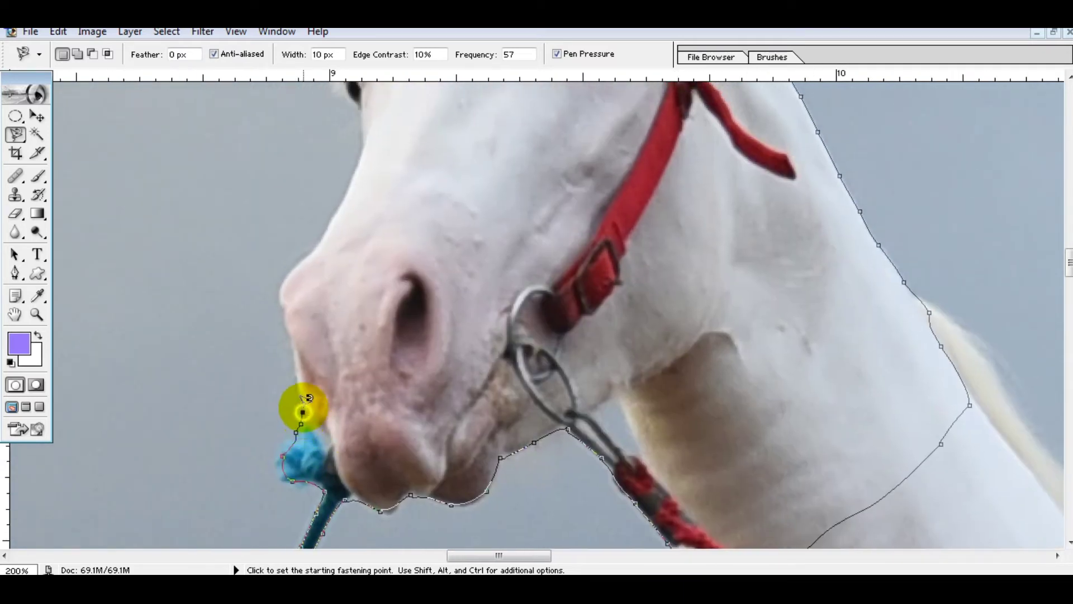
left_click_drag(328, 232, 366, 419)
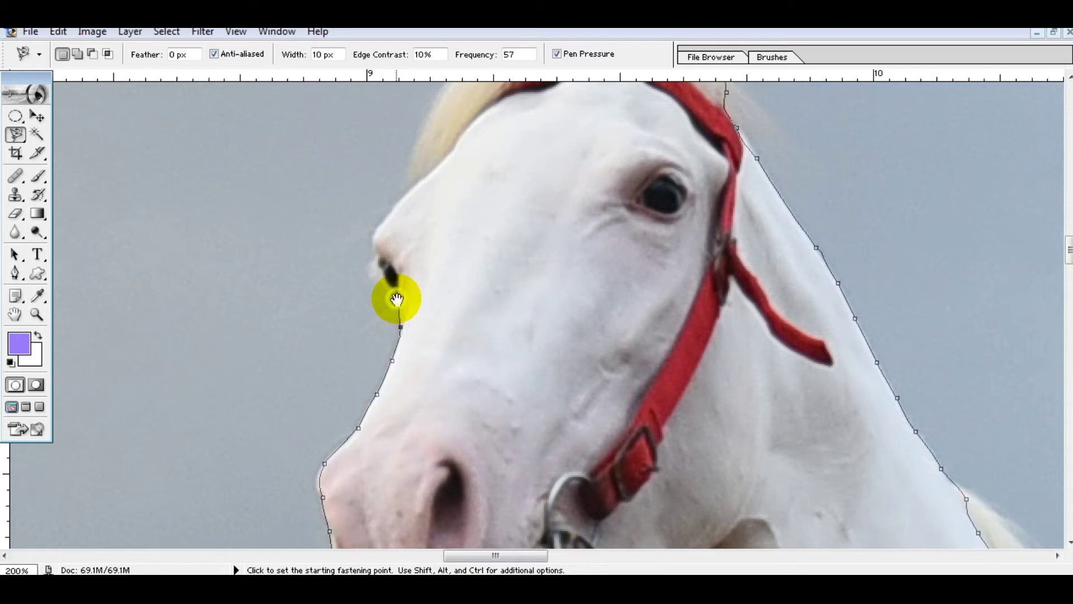
left_click_drag(397, 299, 444, 440)
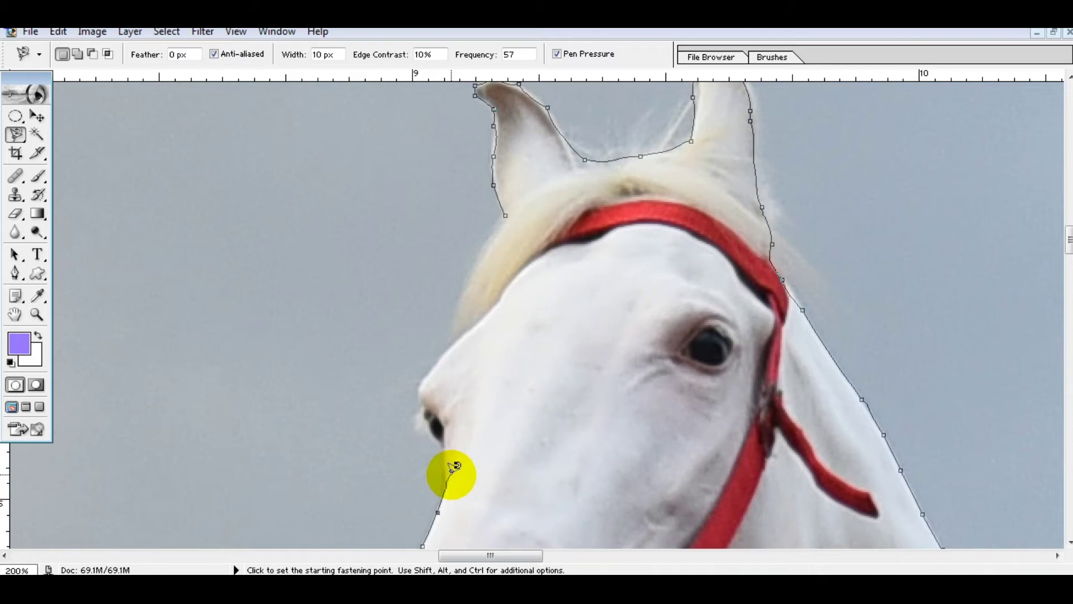
left_click(447, 445)
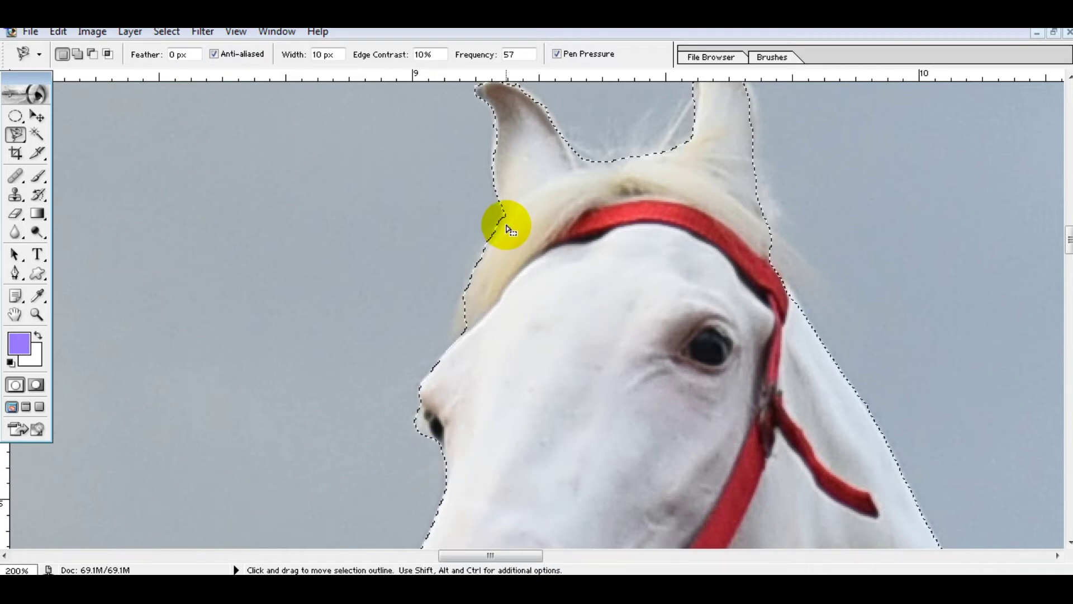
Step: Drag the selected head up and right, then restore the head to its place
key("v")
key("ctrl+minus")
key("ctrl+minus")
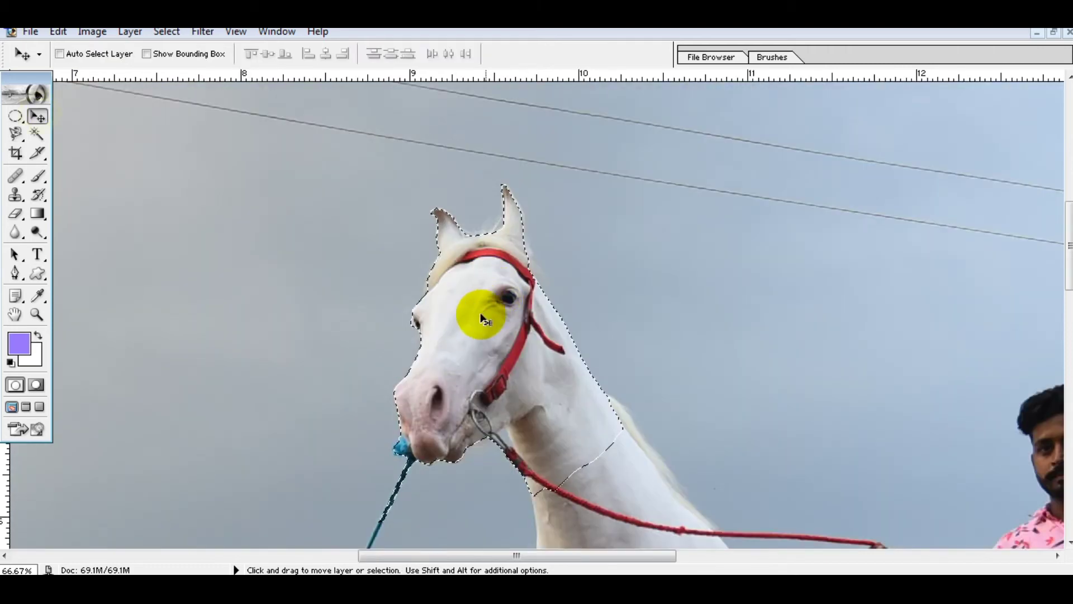
mouse_move(432, 323)
left_mouse_down()
mouse_move(543, 348)
mouse_move(728, 280)
left_mouse_up()
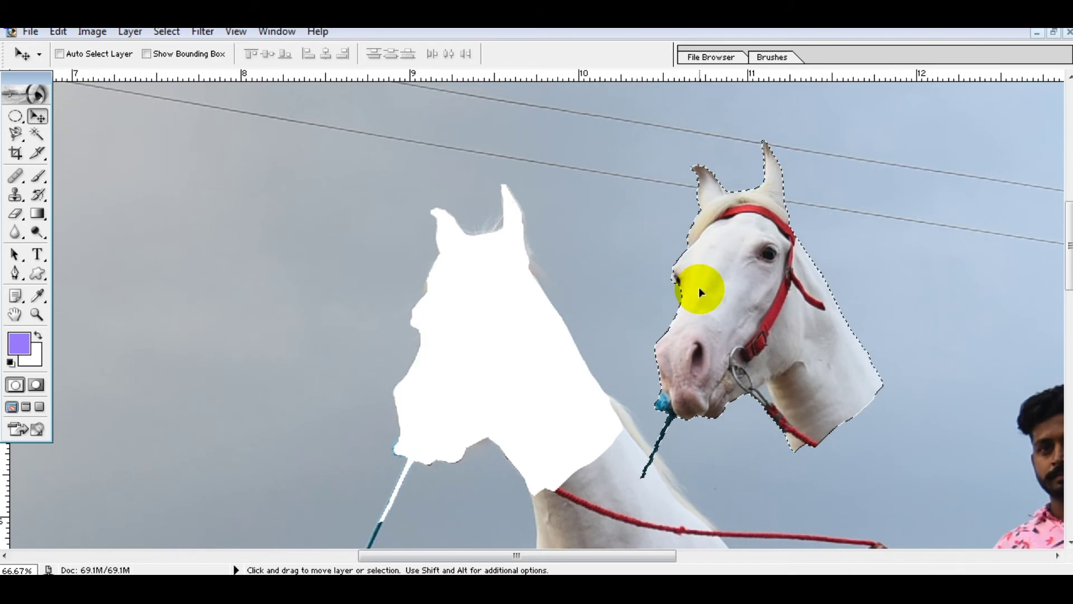
left_click(37, 134)
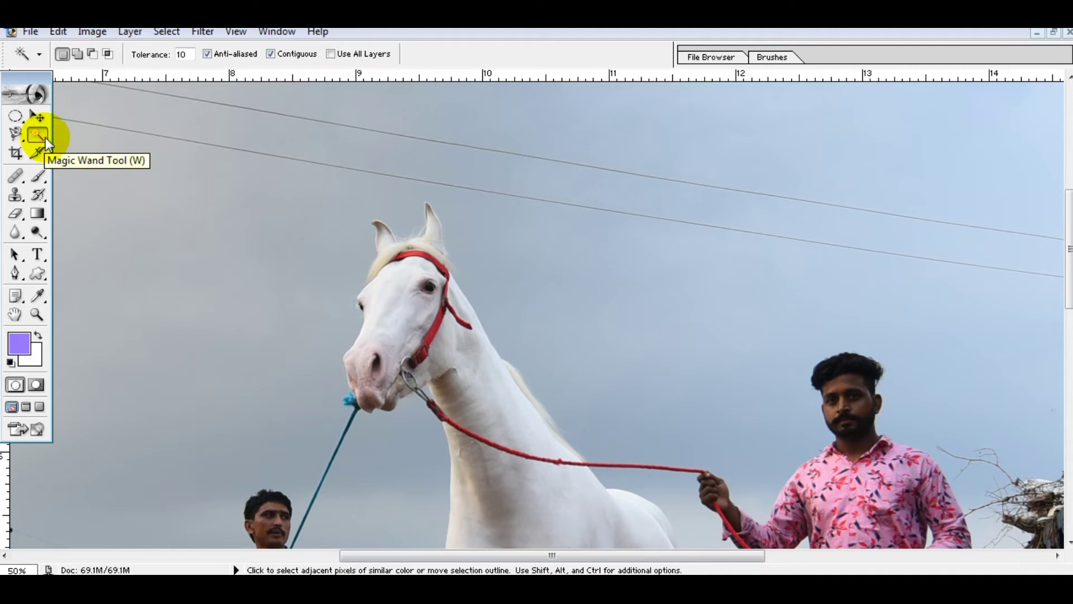
Step: Select a circle around the horse's head with the Elliptical Marquee and move it right
key("v")
left_click(18, 118)
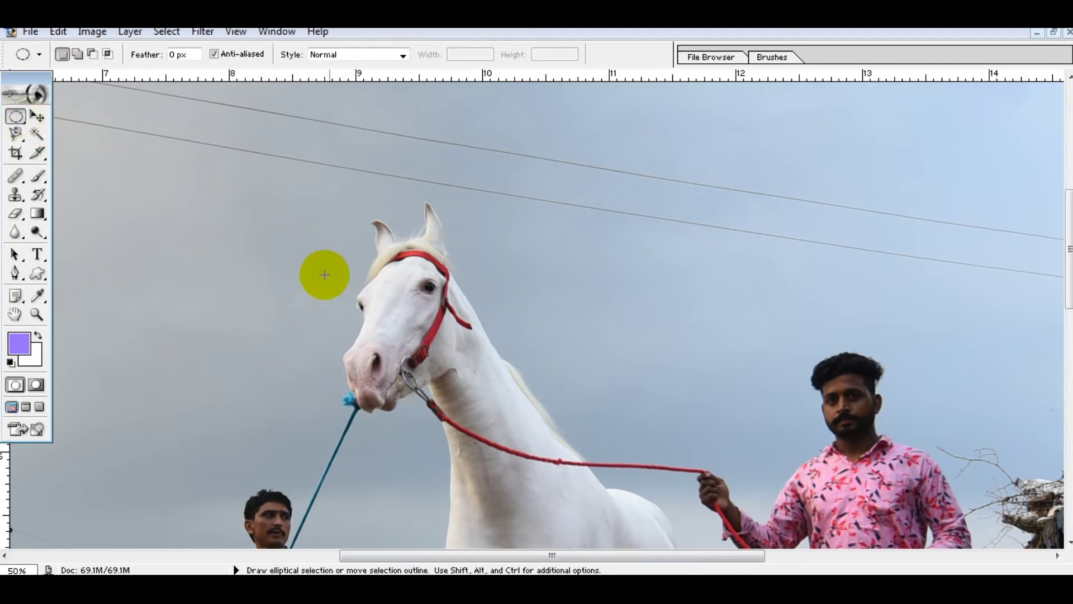
left_click_drag(256, 173, 560, 489)
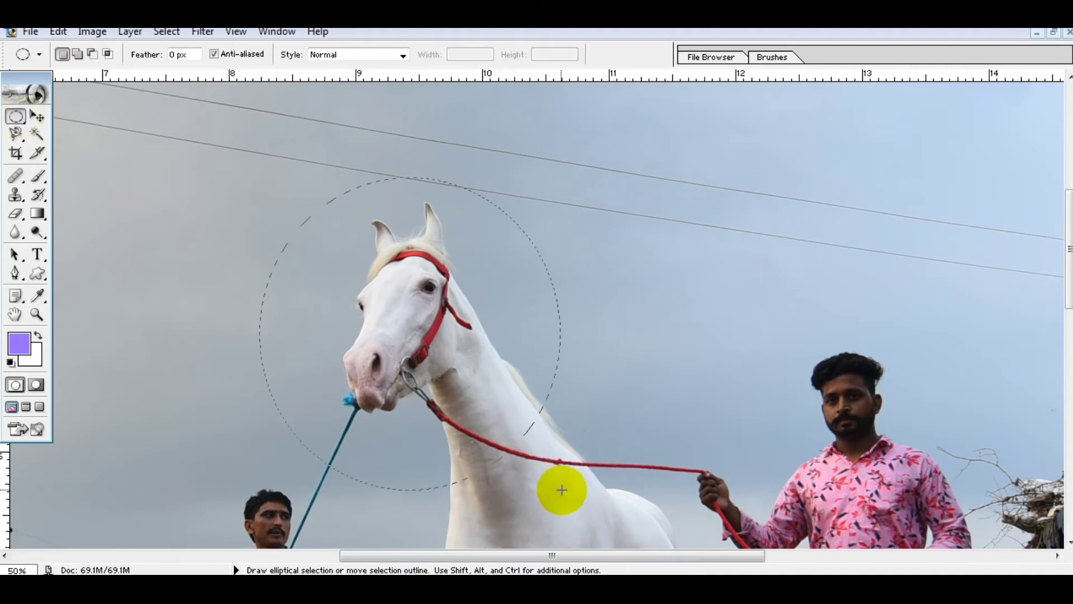
key("v")
left_click_drag(503, 320, 645, 353)
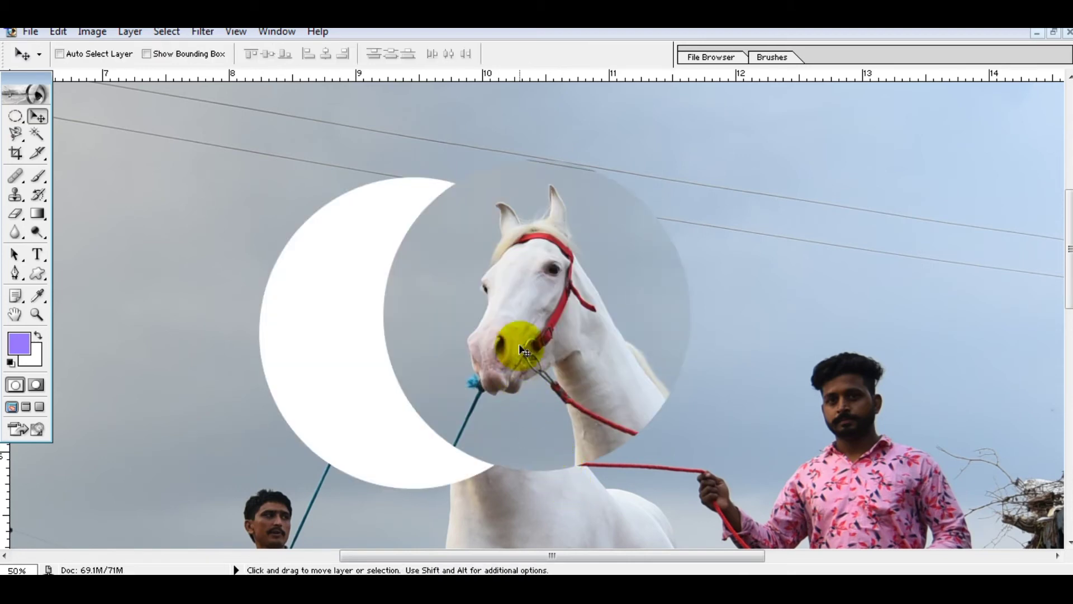
left_click_drag(645, 354, 682, 305)
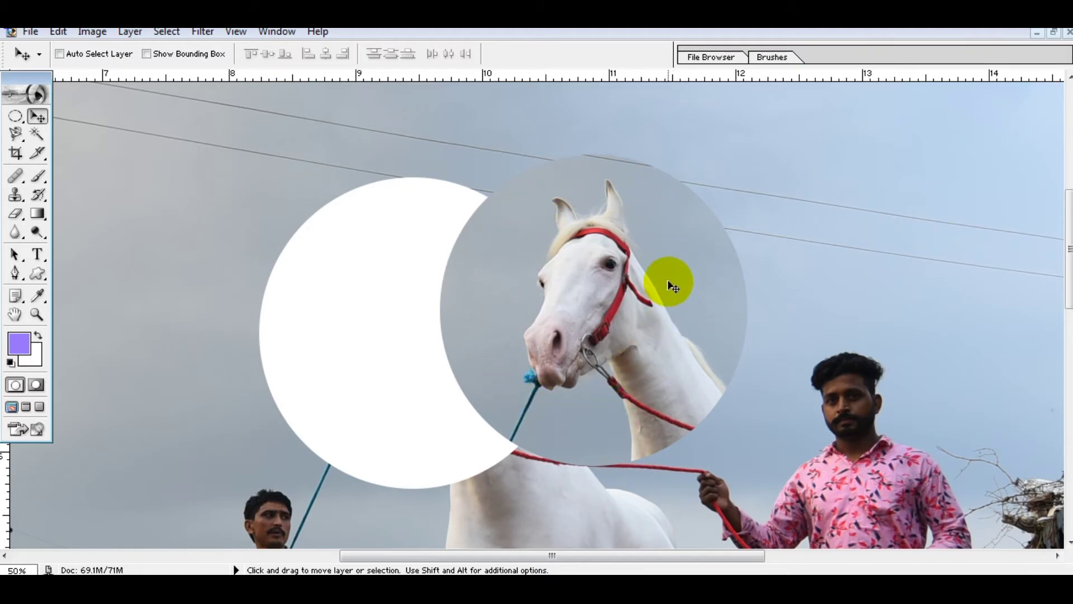
left_click(41, 137)
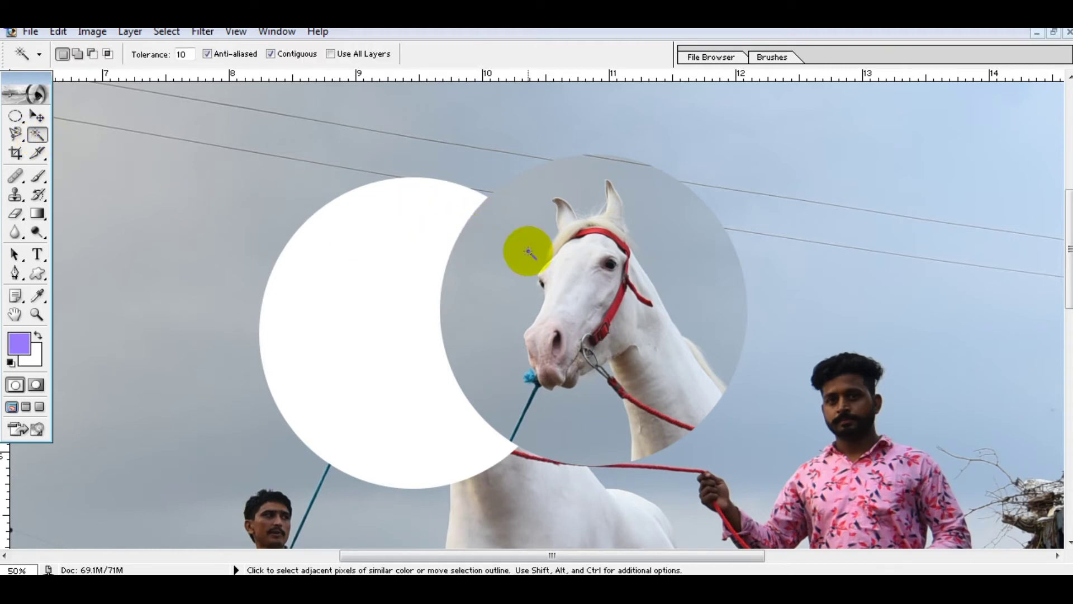
Step: Magic-wand the grey sky areas inside the moved circle, delete them, and deselect
key("shift")
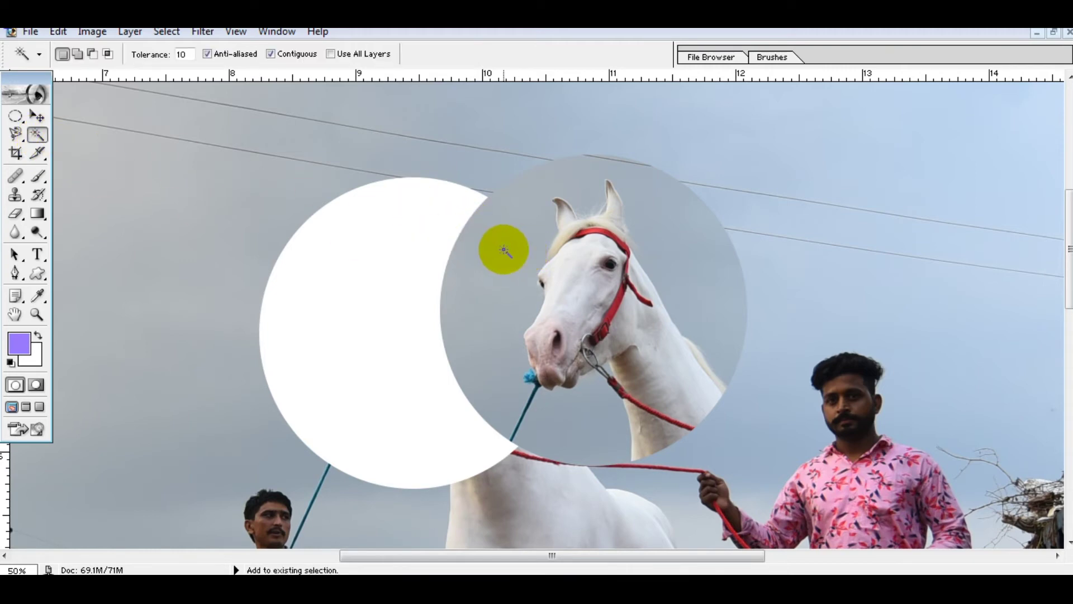
left_click(510, 257, "shift")
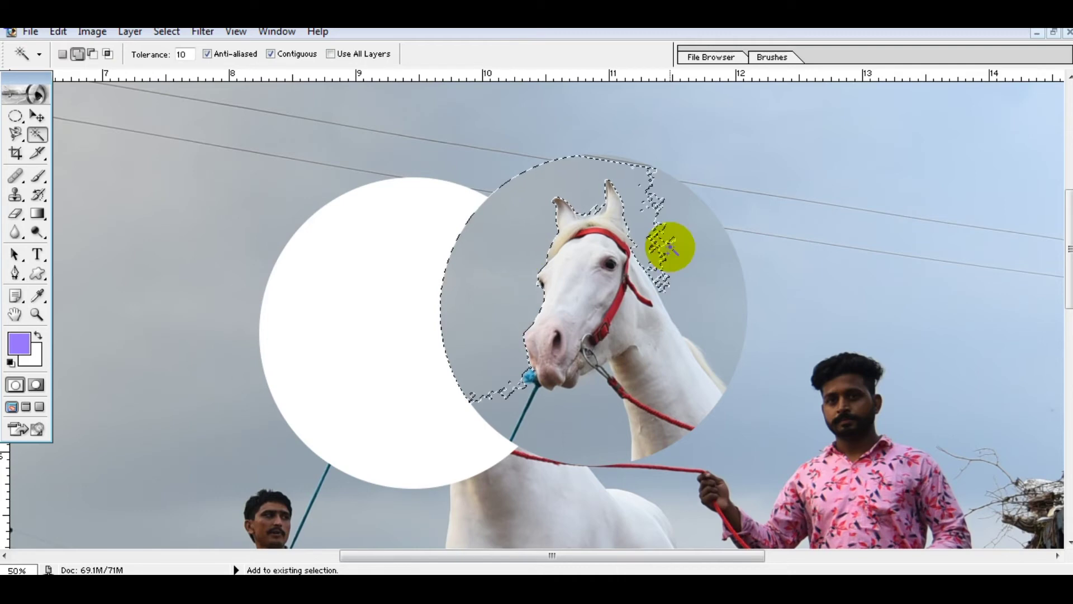
left_click(682, 252, "shift")
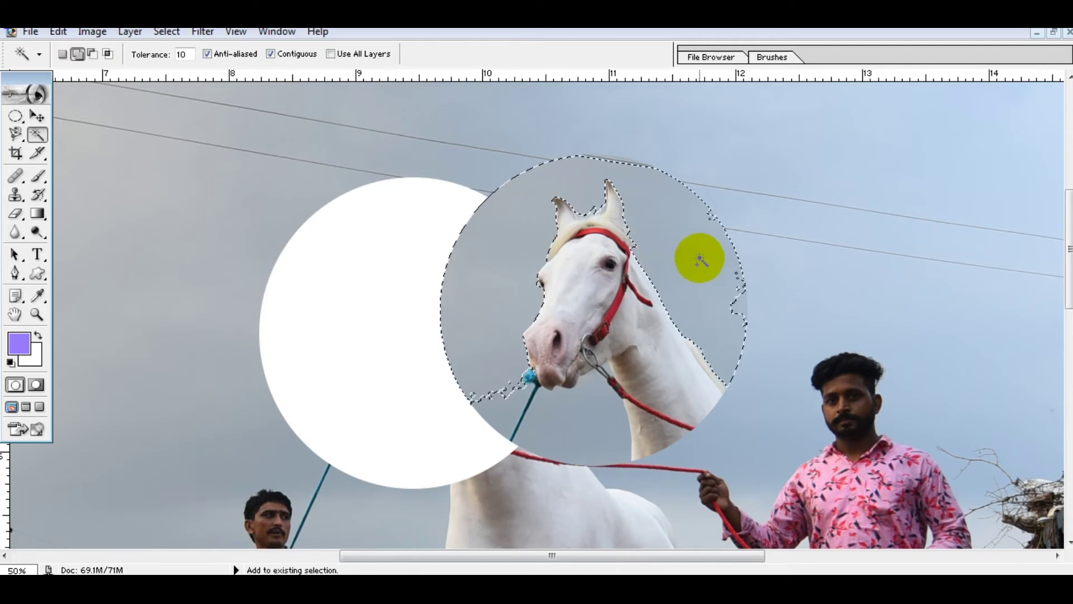
left_click(507, 411, "shift")
left_click(531, 403, "shift")
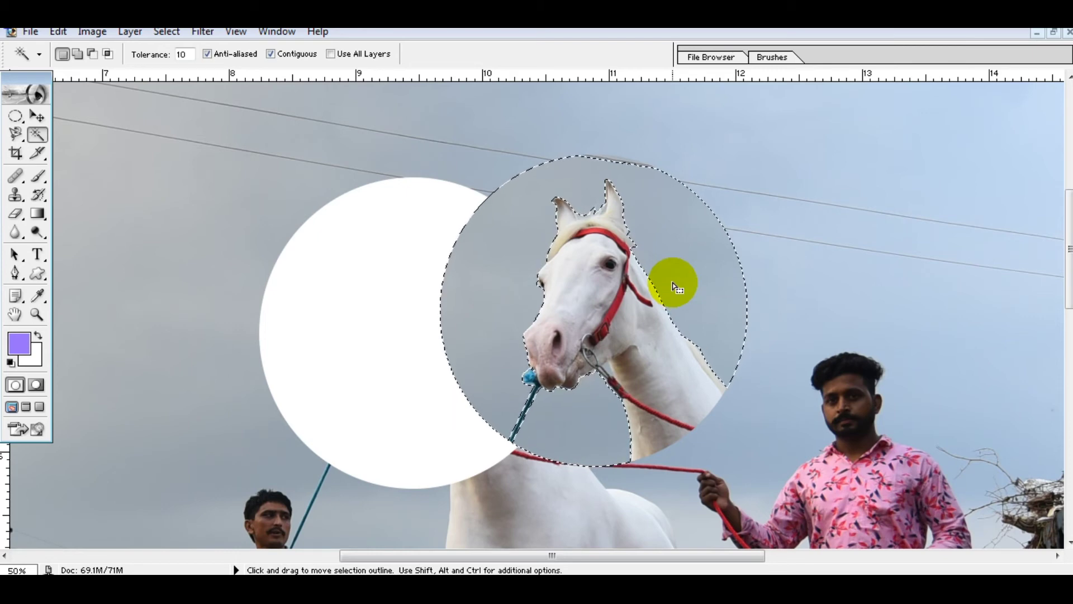
key("Delete")
key("ctrl+d")
Step: Move the cut-out head piece, deselect it, and zoom out
key("v")
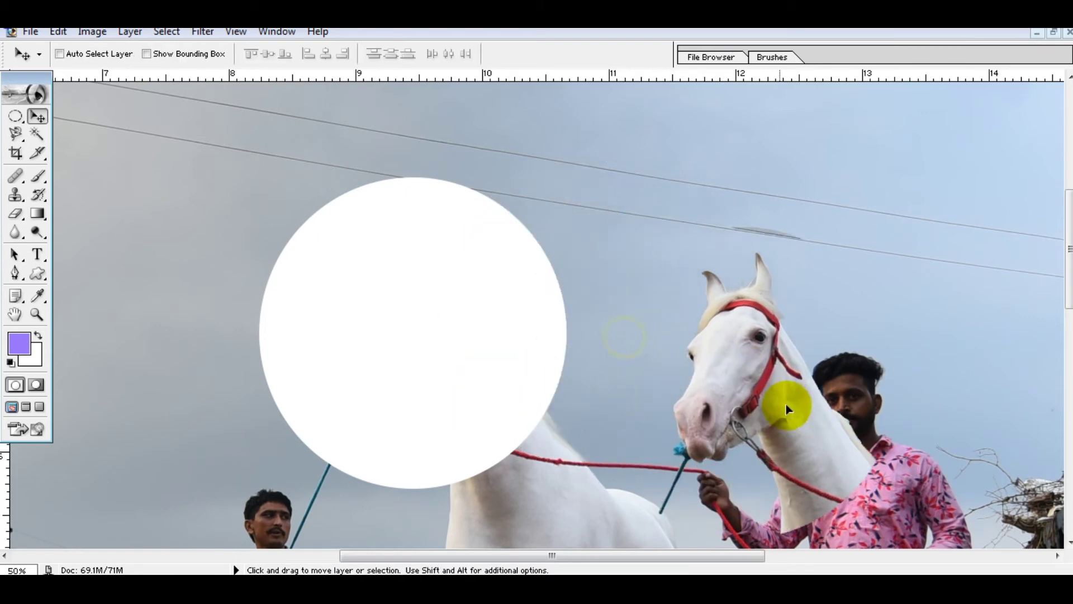
left_click(36, 155)
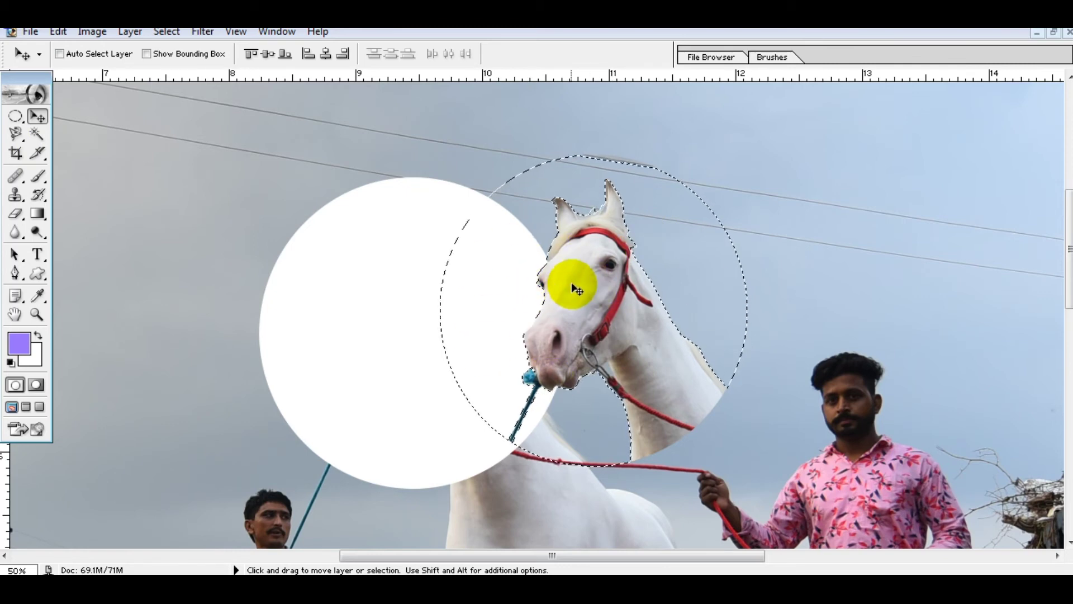
key("ctrl+d")
key("ctrl+minus")
left_click(36, 134)
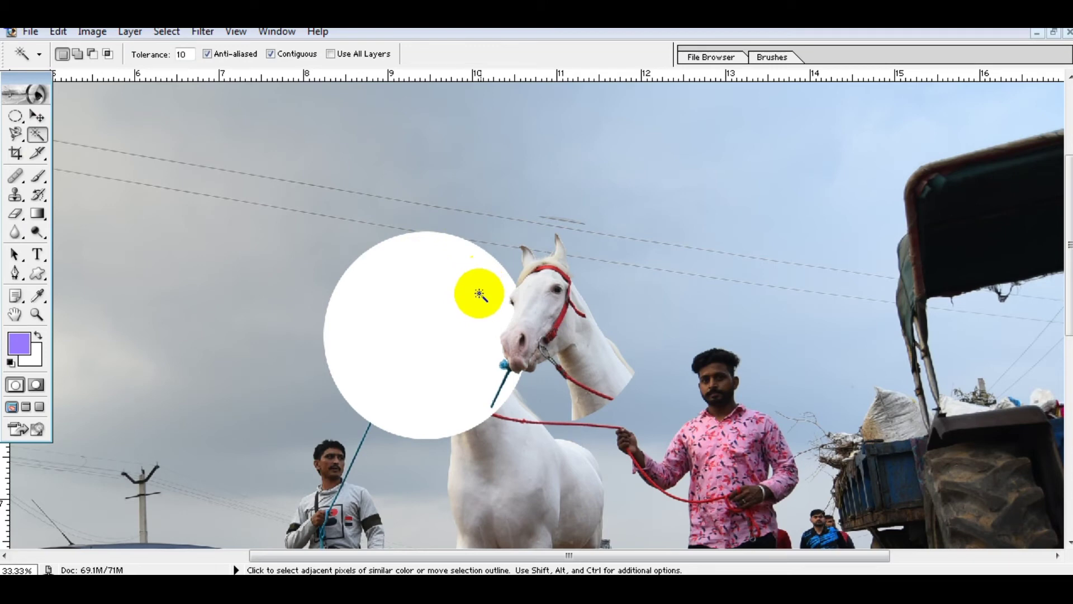
Step: Revert the horse photo to its saved original with File > Revert
left_click(30, 33)
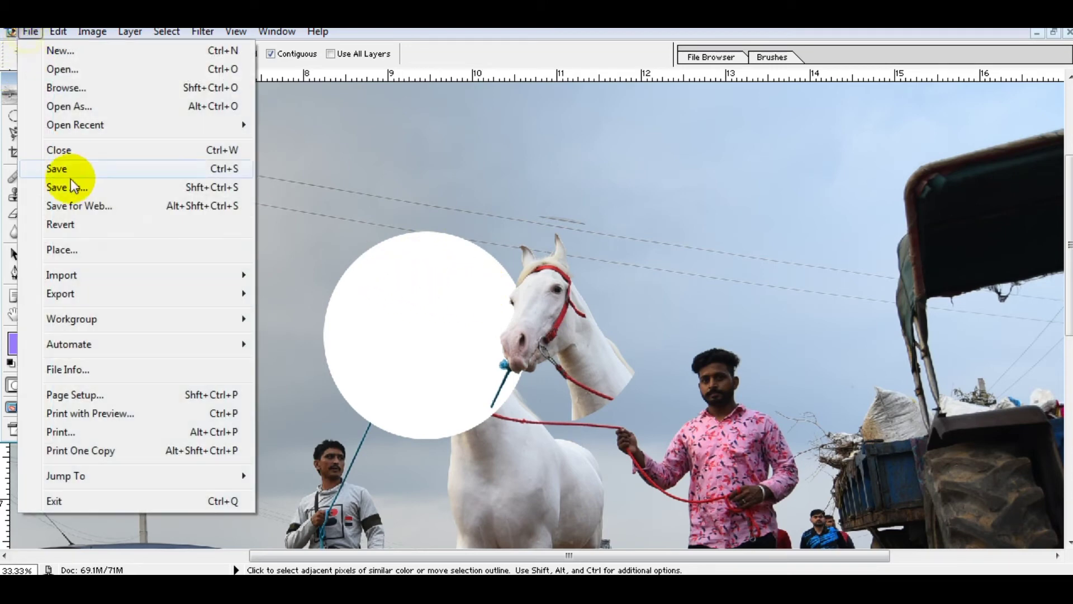
left_click(78, 226)
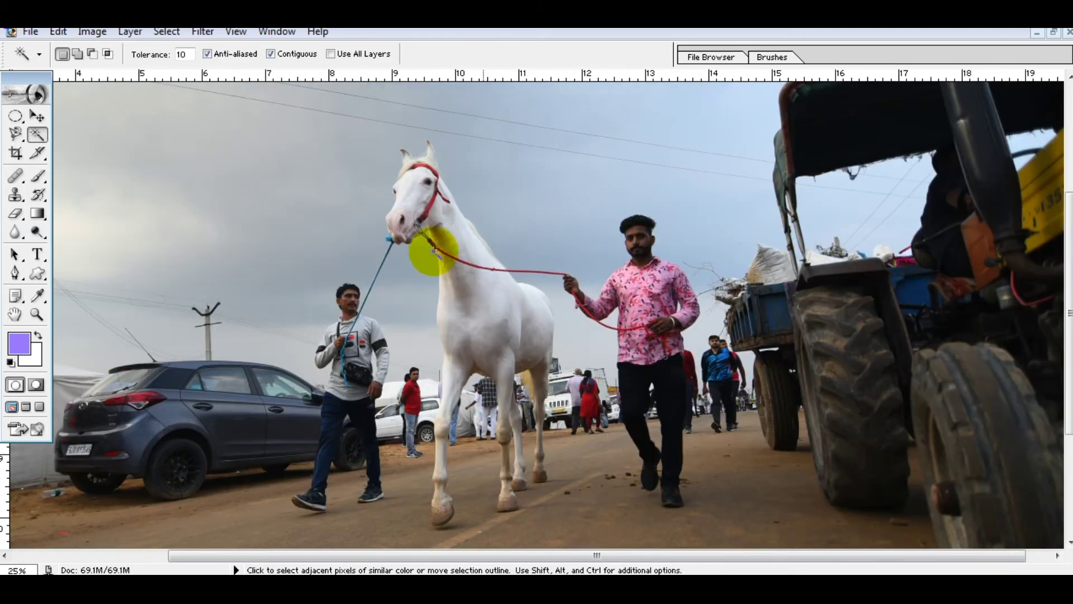
left_click(16, 274)
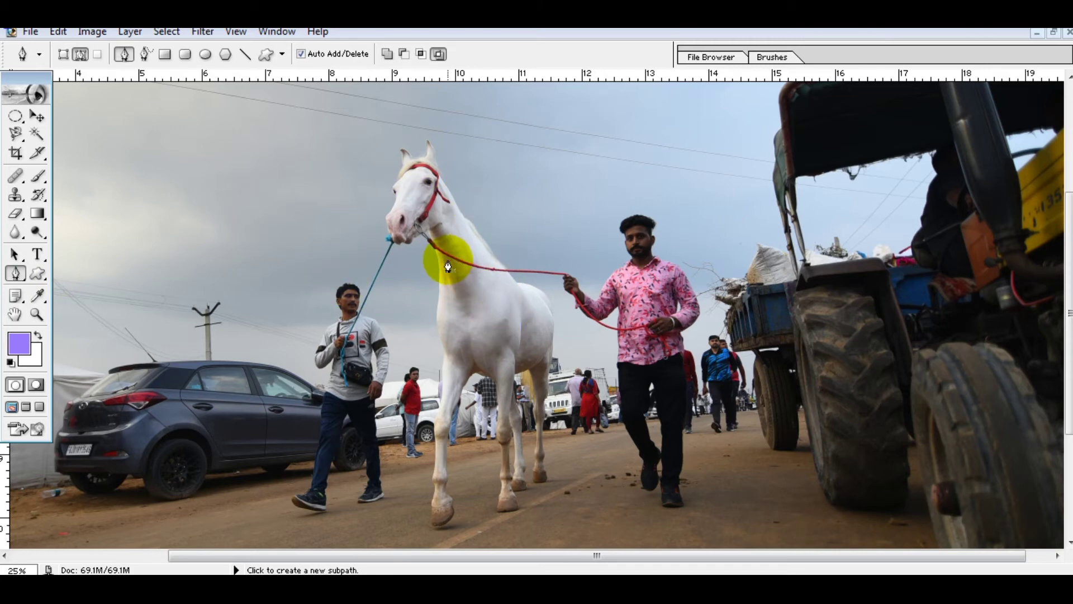
Step: With the Pen Tool, place path points up the horse's left side and over its head
left_click_drag(19, 275, 56, 278)
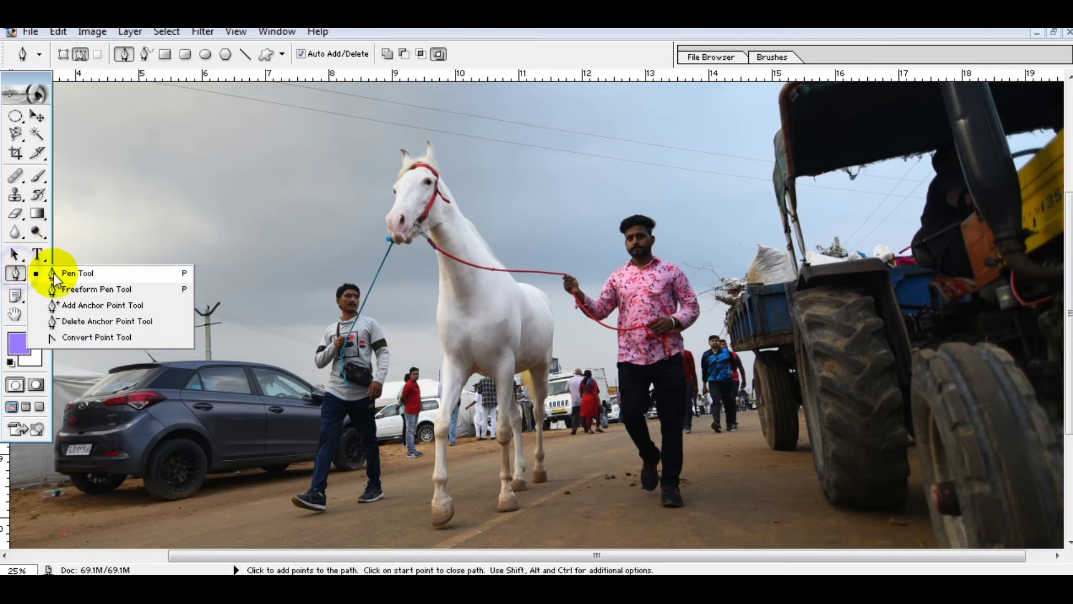
left_click(64, 273)
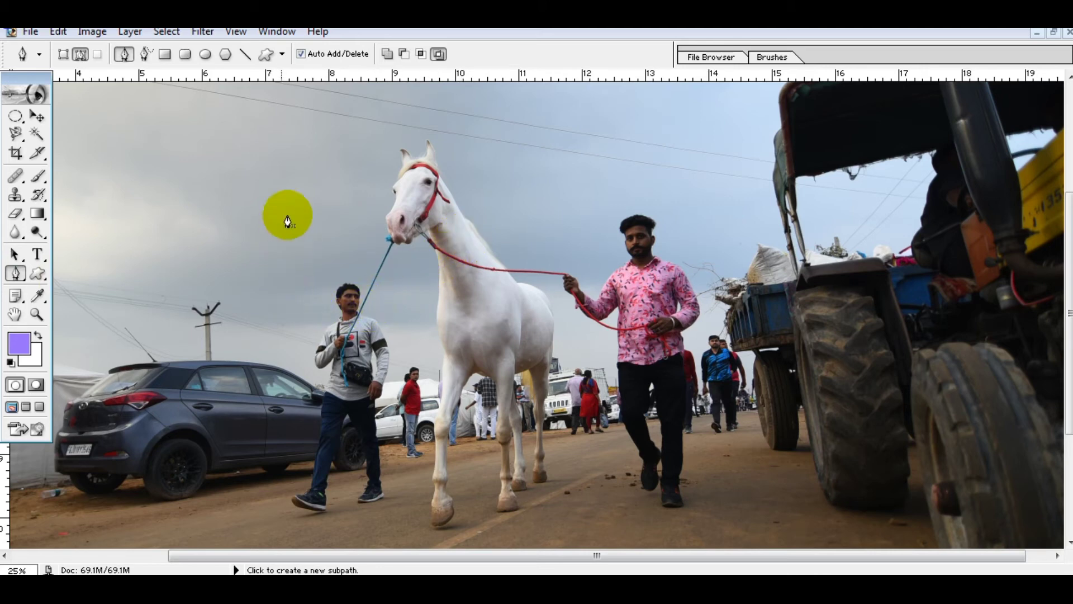
left_click(308, 296)
left_click(275, 242)
left_click(274, 203)
left_click(282, 164)
left_click(310, 127)
left_click(352, 101)
left_click(401, 97)
left_click(464, 97)
Step: Continue the path down the right side and along the neck, closing it at the start
left_click(523, 127)
left_click(555, 156)
left_click(576, 221)
left_click(575, 265)
left_click(547, 305)
left_click(444, 330)
left_click(369, 336)
left_click(318, 319)
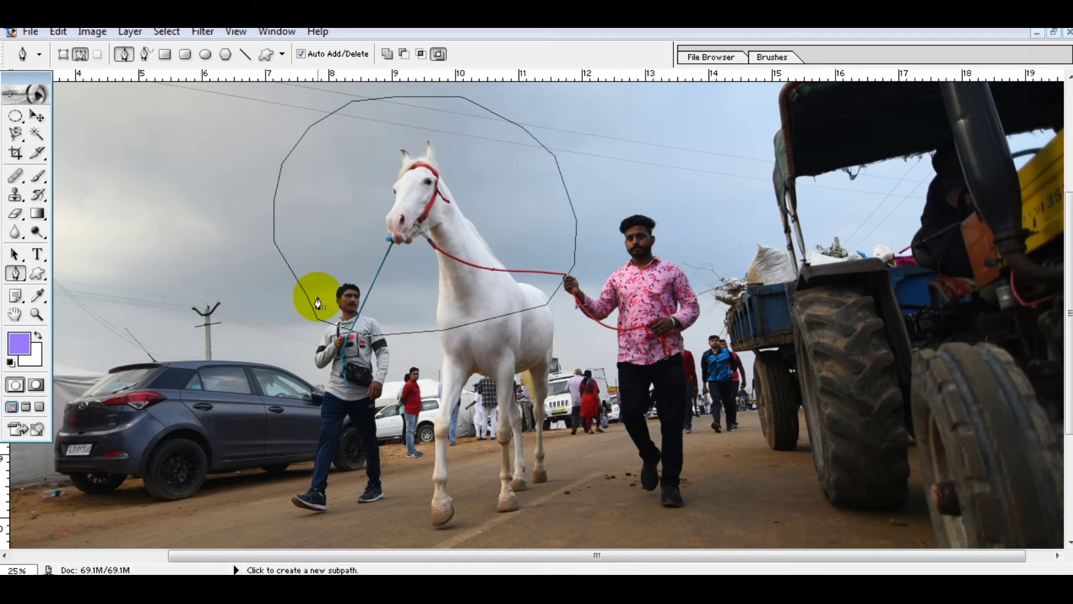
right_click(333, 195)
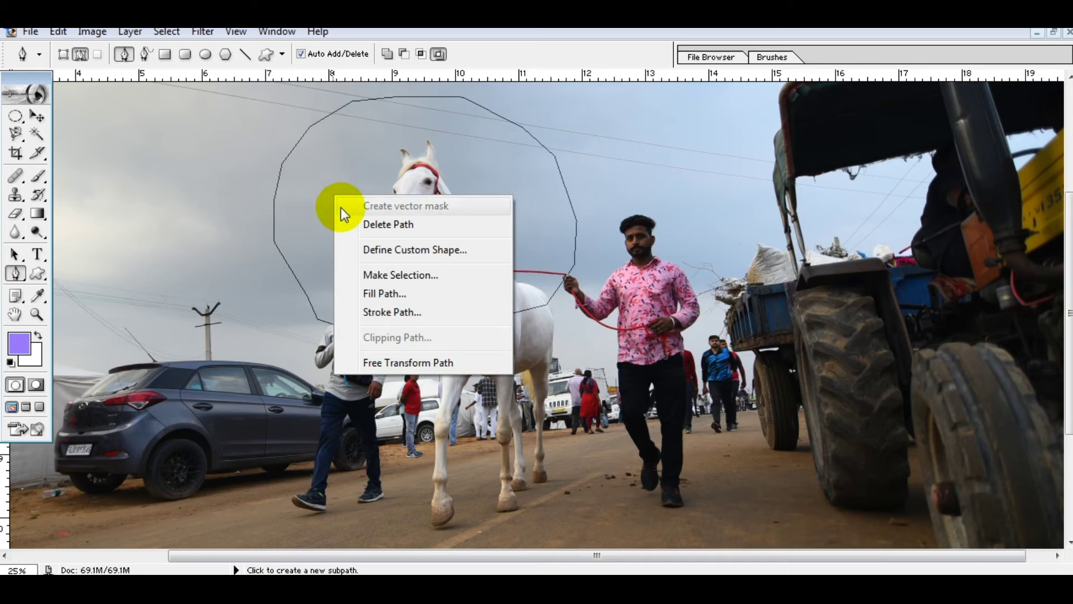
Step: Convert the path to a selection via Make Selection, then zoom in on the horse's head
left_click(384, 276)
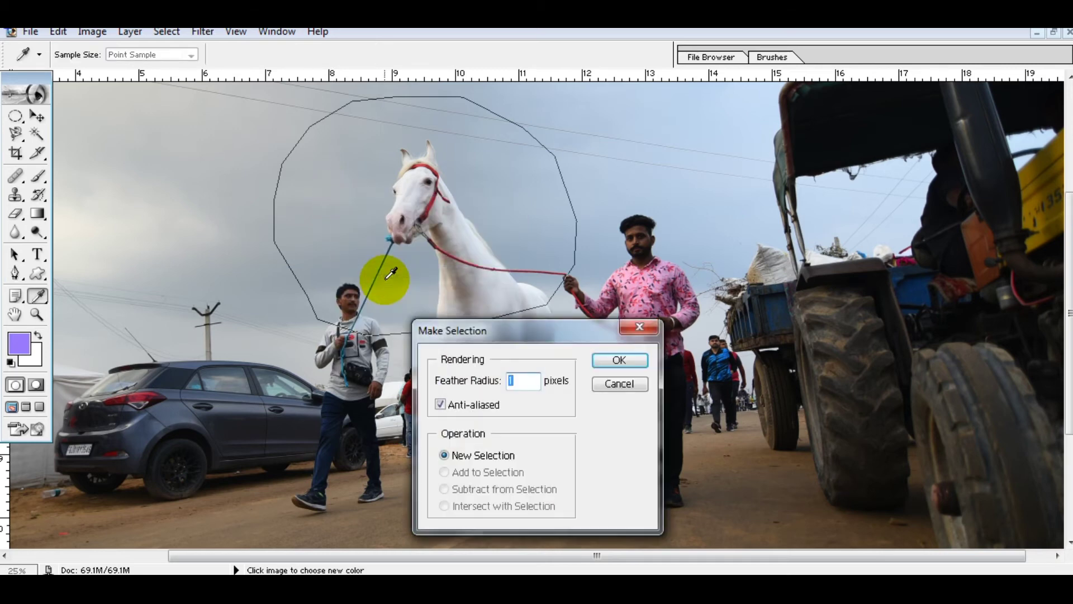
left_click(607, 363)
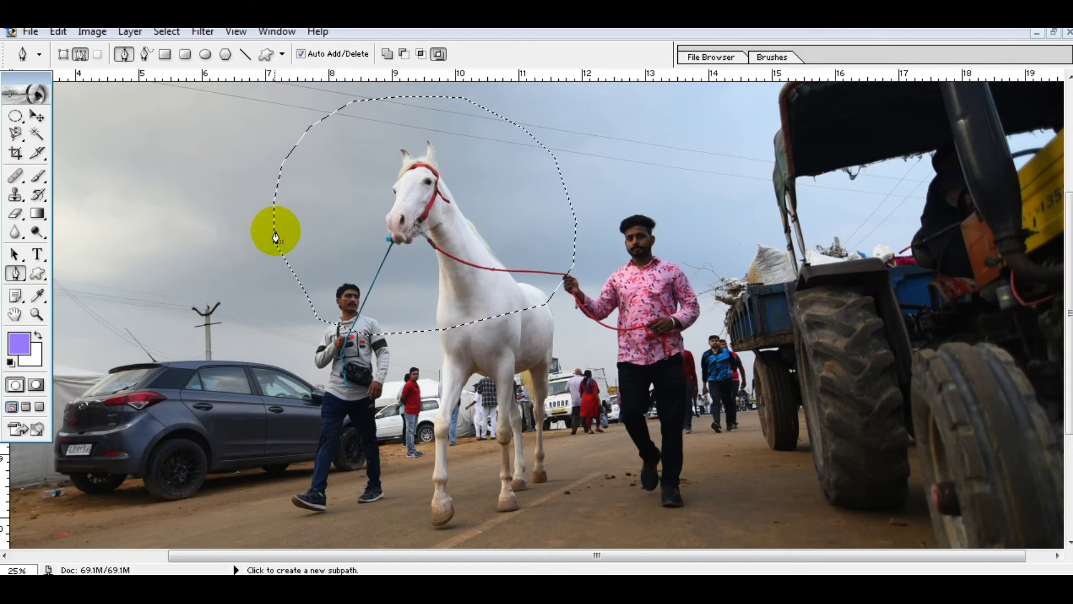
left_click_drag(311, 158, 498, 252)
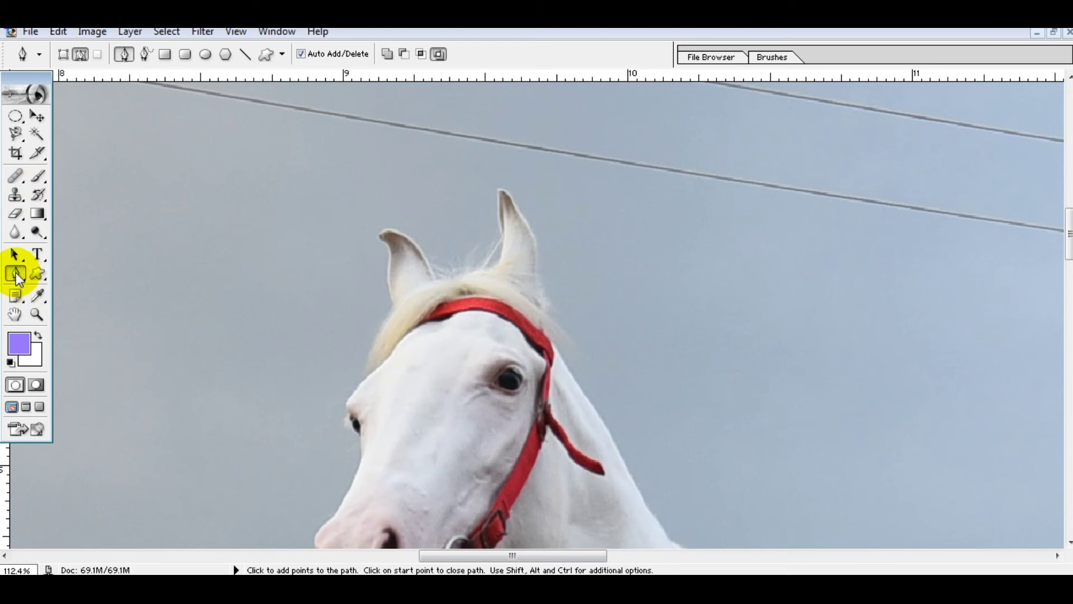
left_click(476, 271)
Step: Place tight path anchors along the ear and down the horse's neck
left_click(499, 190)
left_click(545, 310)
left_click(607, 429)
left_click(632, 478)
left_click_drag(633, 479, 531, 217)
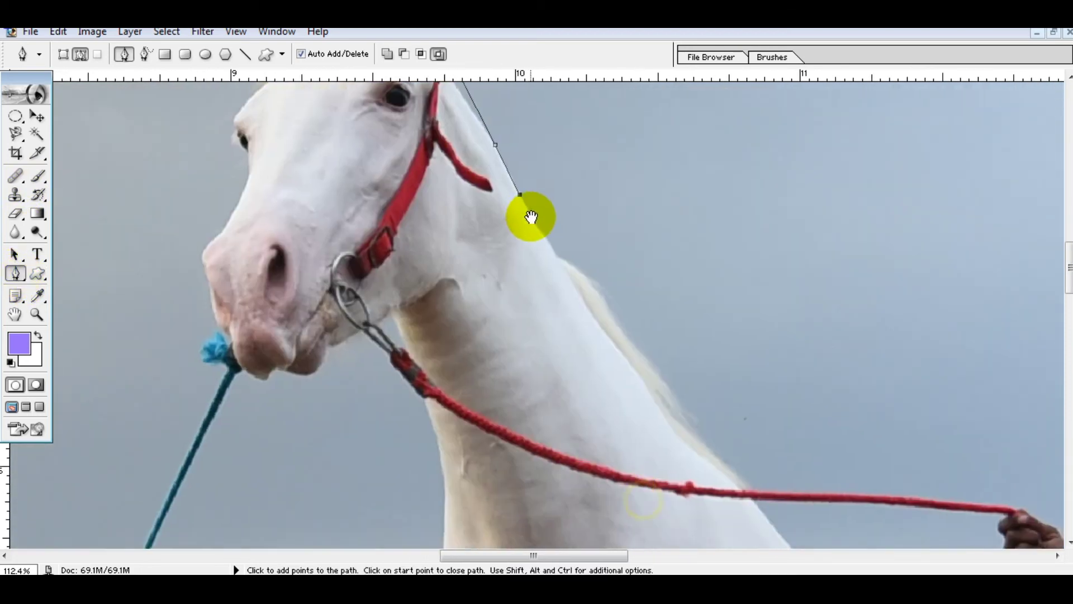
left_click(566, 269)
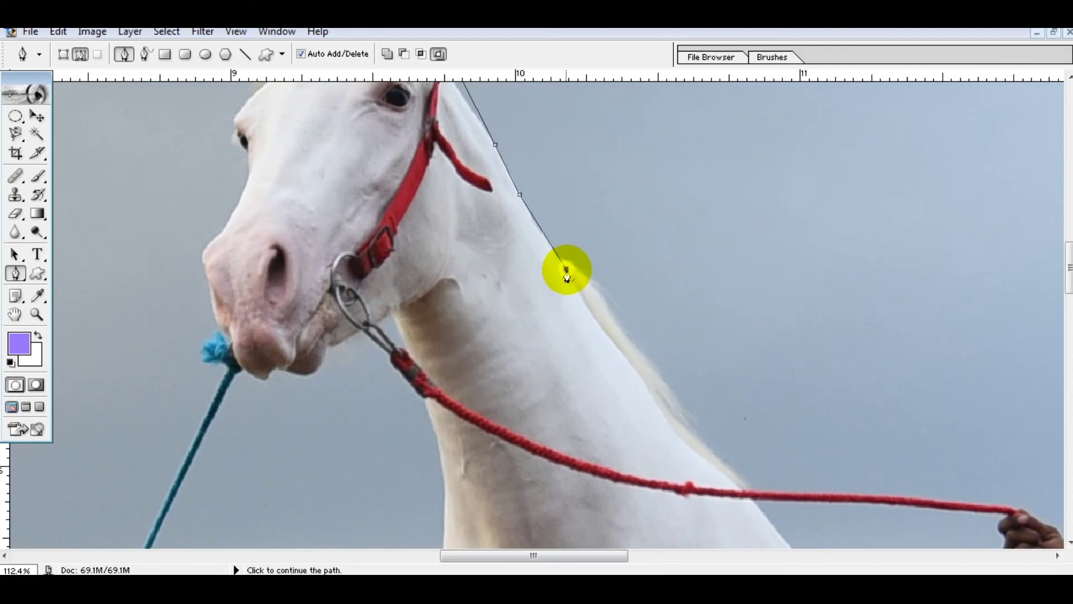
left_click(623, 337)
left_click(662, 407)
left_click_drag(690, 443, 625, 296)
left_click(652, 324)
Step: Continue the anchors along the lower neck back toward and under the jaw
left_click(570, 385)
left_click(463, 388)
left_click(419, 385)
left_click(382, 338)
left_click(373, 315)
key("ctrl+plus")
left_click(487, 223)
left_click(251, 240)
Step: Trace the path up the muzzle and around the left ear to between the ears
left_click_drag(251, 239, 383, 436)
left_click(325, 158)
left_click_drag(355, 95, 305, 329)
left_click(305, 324)
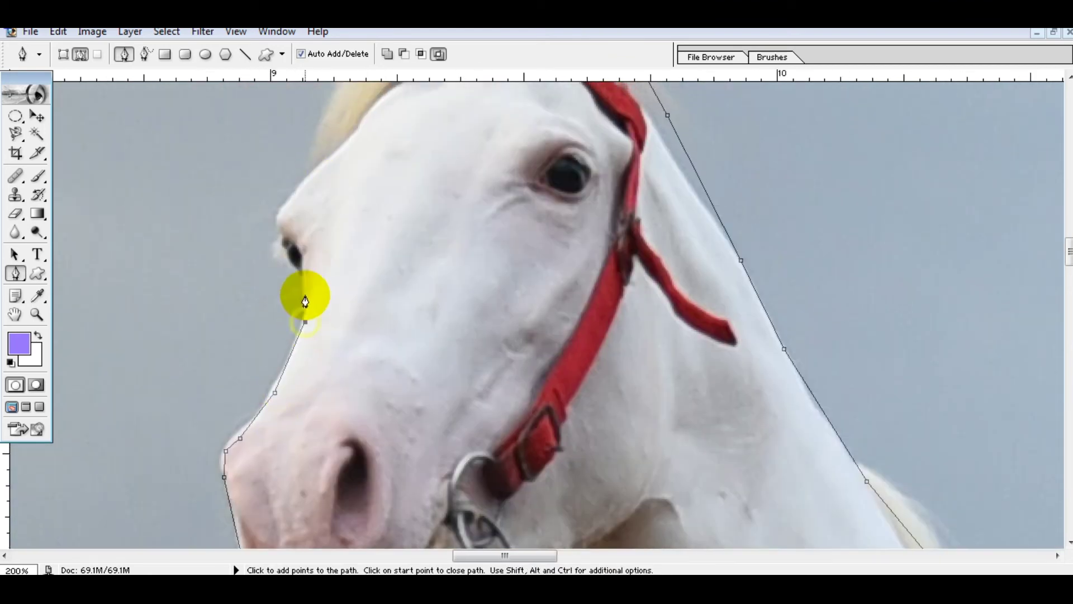
left_click_drag(323, 153, 307, 424)
left_click(308, 375)
left_click(329, 193)
left_click(371, 190)
left_click(414, 244)
left_click(491, 252)
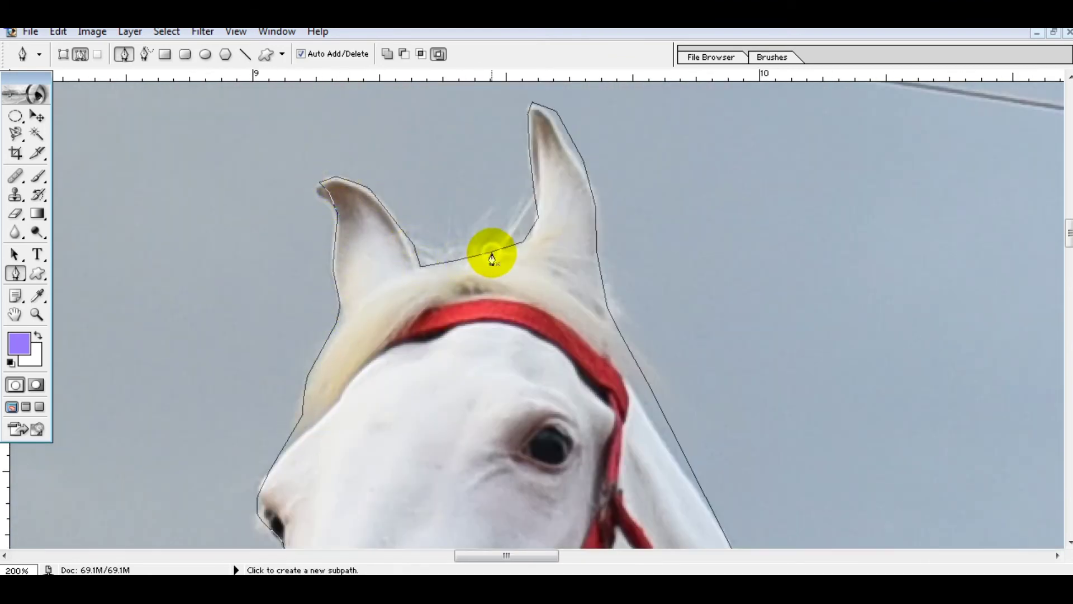
left_click(561, 313, "ctrl+alt")
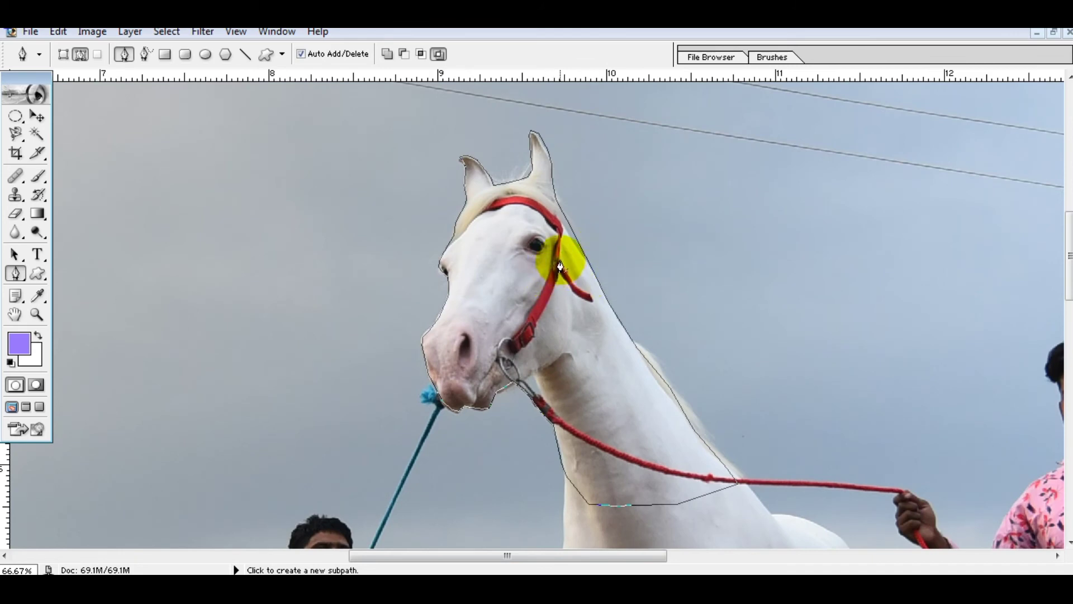
Step: Convert the traced path into a selection and drag the horse's head out of place
right_click(560, 262)
left_click(618, 343)
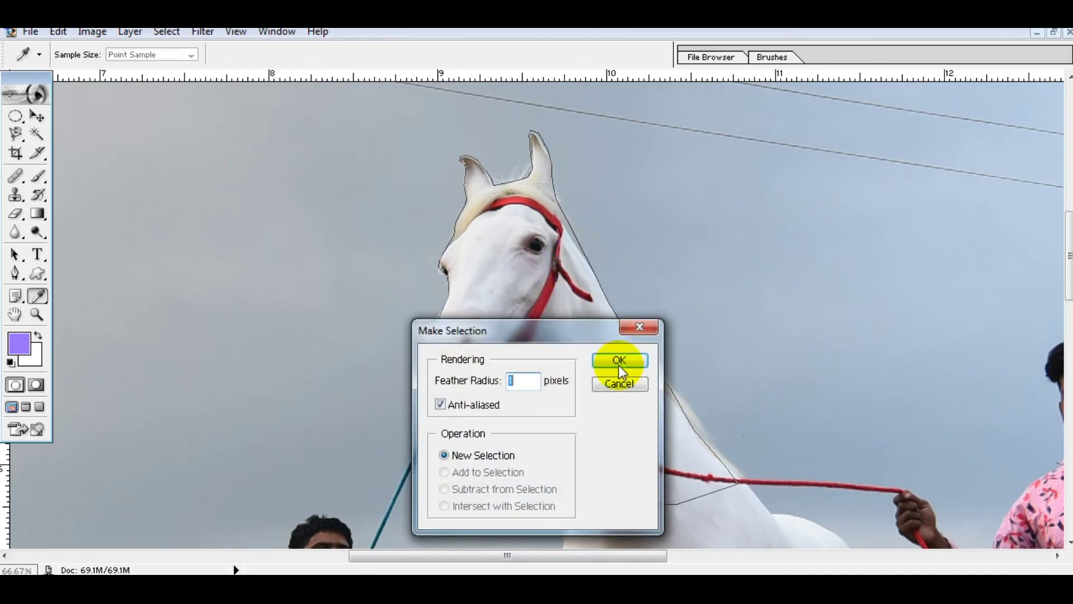
left_click(619, 362)
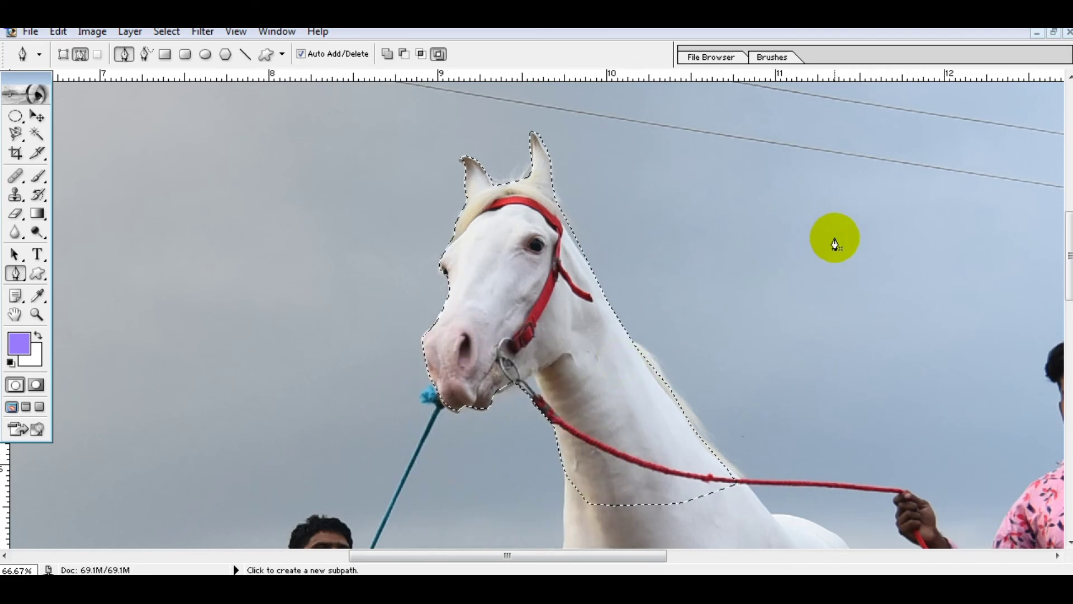
left_click(37, 115)
mouse_move(598, 363)
left_mouse_down()
mouse_move(906, 278)
mouse_move(455, 399)
mouse_move(778, 318)
mouse_move(371, 370)
mouse_move(447, 365)
left_mouse_up()
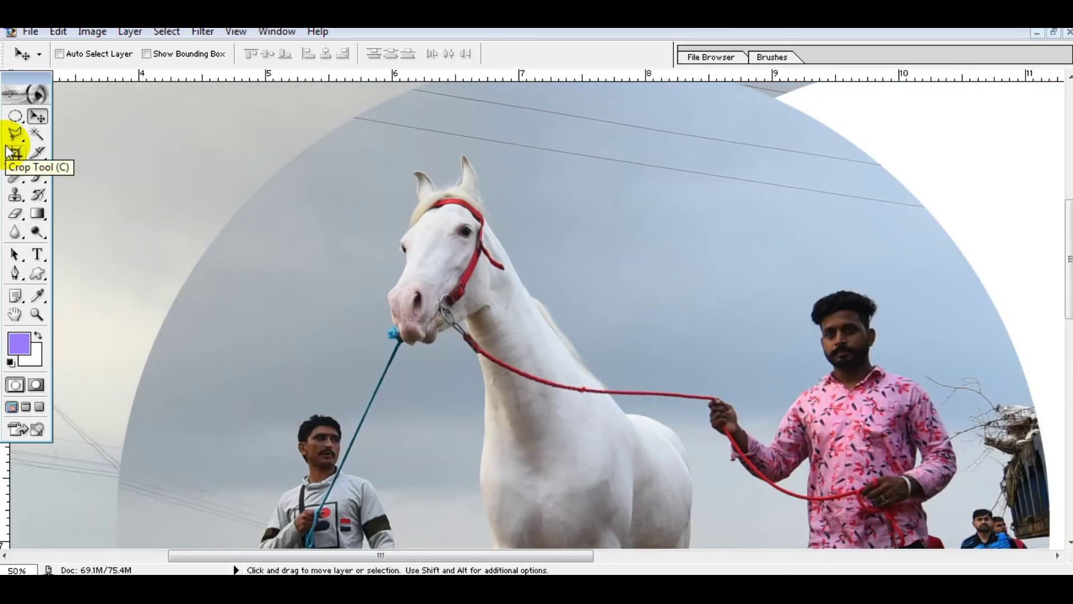
left_click(15, 133)
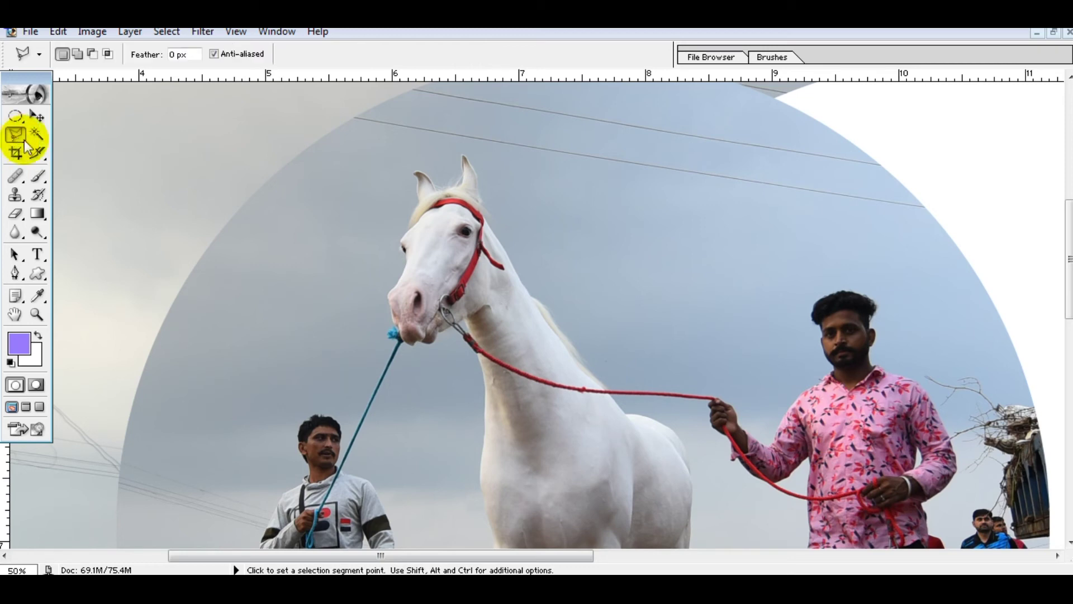
Step: Zoom in and place Polygonal Lasso points down the back and bottom of the horse's neck
left_click(479, 199)
key("ctrl+plus")
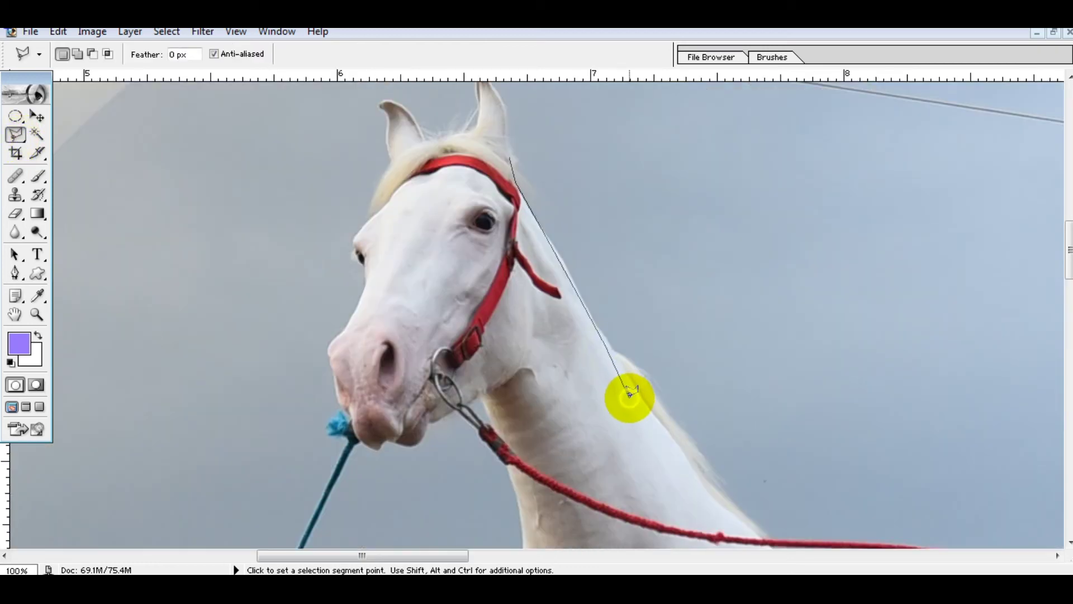
left_click(630, 395)
left_click(629, 434)
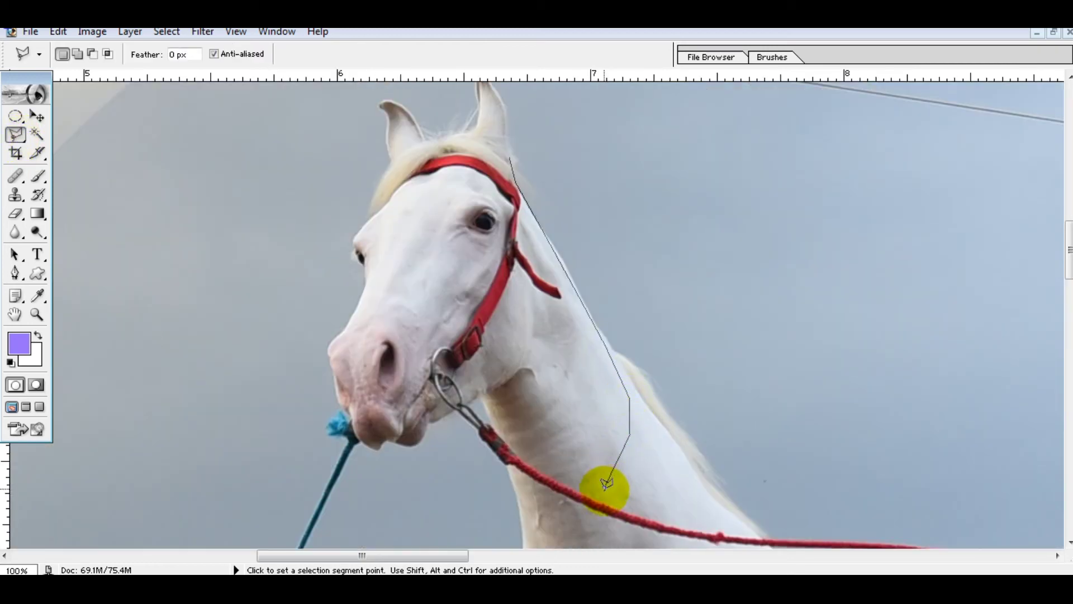
left_click(603, 490)
left_click(458, 492)
left_click(378, 479)
Step: Continue the outline up the face and over the ears, closing the head-and-upper-neck selection
left_click(302, 433)
left_click(289, 376)
left_click(307, 188)
left_click_drag(360, 102, 359, 156)
left_click(397, 118)
left_click(457, 104)
double_click(527, 114)
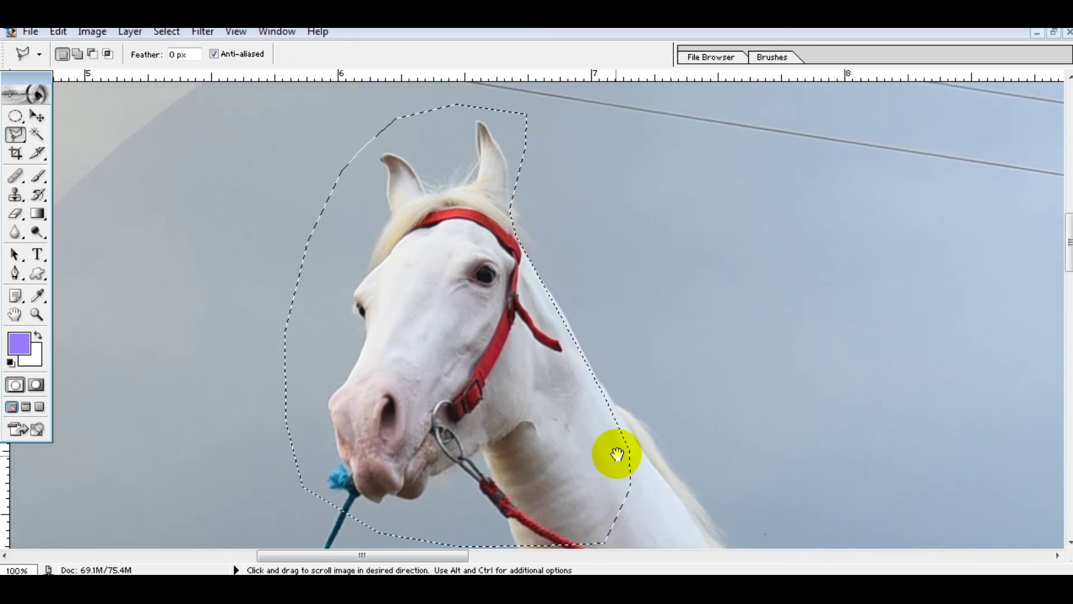
Step: Pan down to the neck and start a Shift-added outline at its back edge
left_click_drag(616, 456, 606, 256)
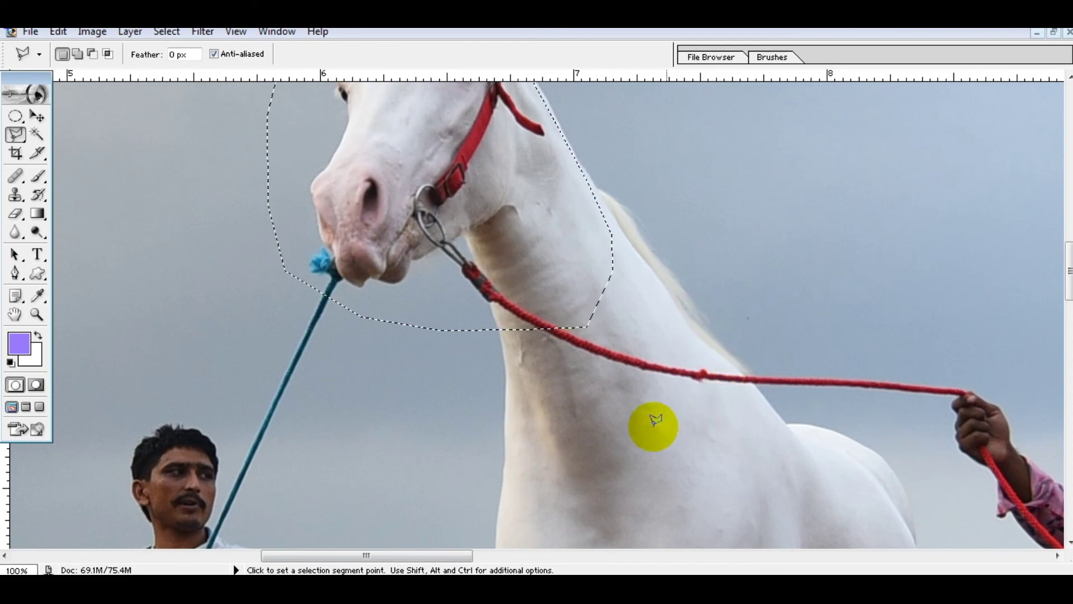
mouse_move(600, 257)
left_mouse_down()
mouse_move(599, 351)
mouse_move(534, 318)
left_mouse_up()
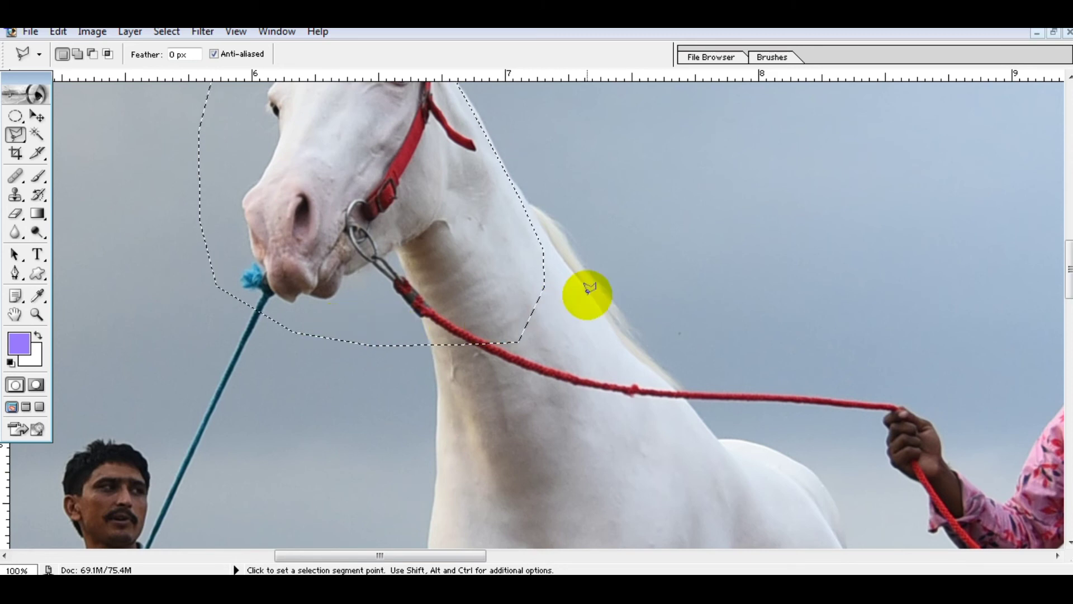
key("shift")
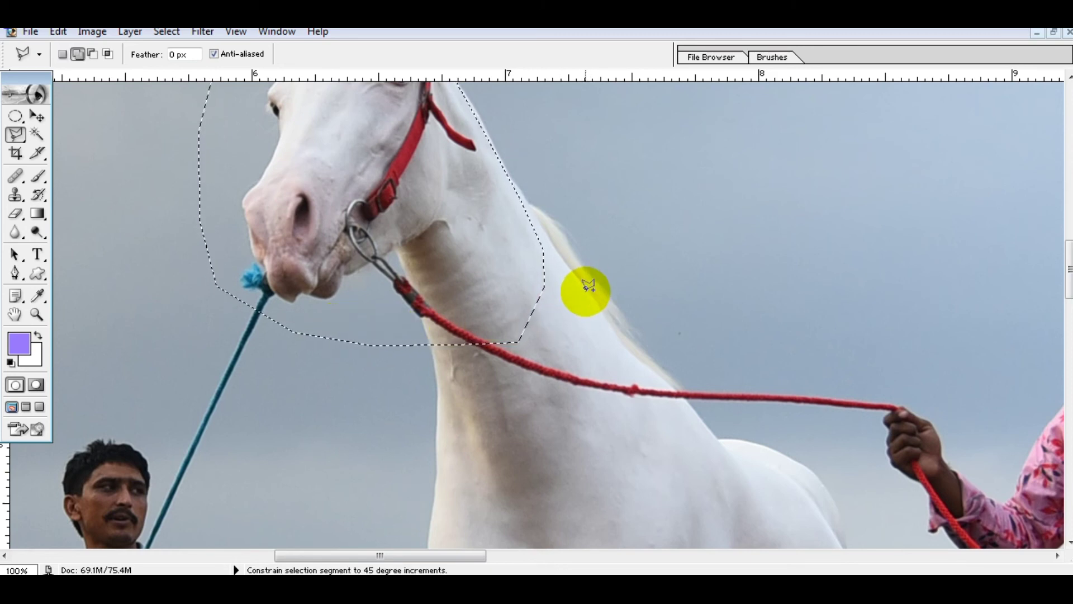
key("shift")
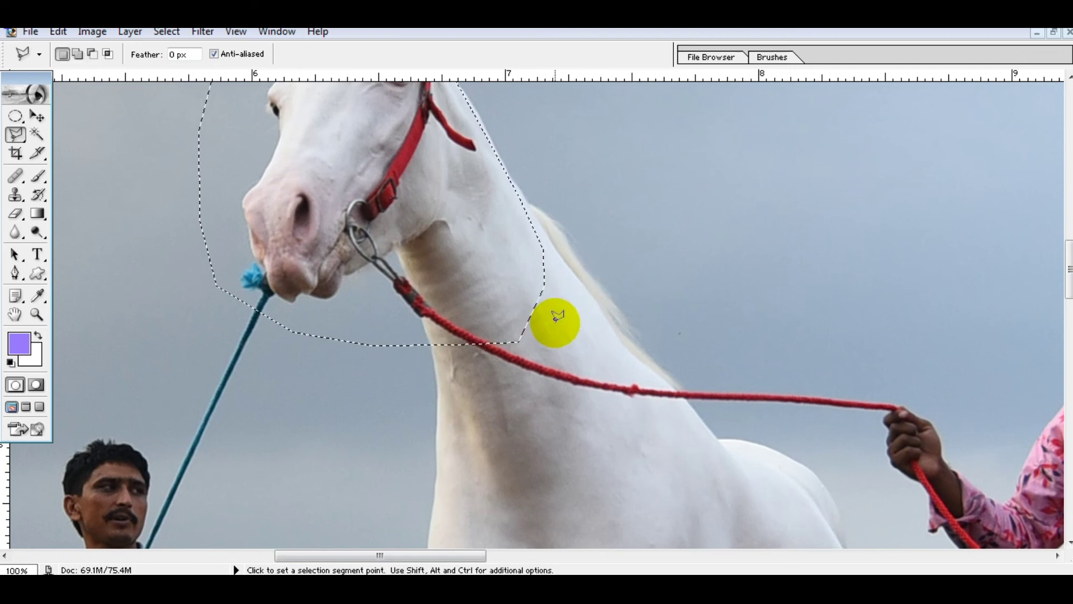
key("shift")
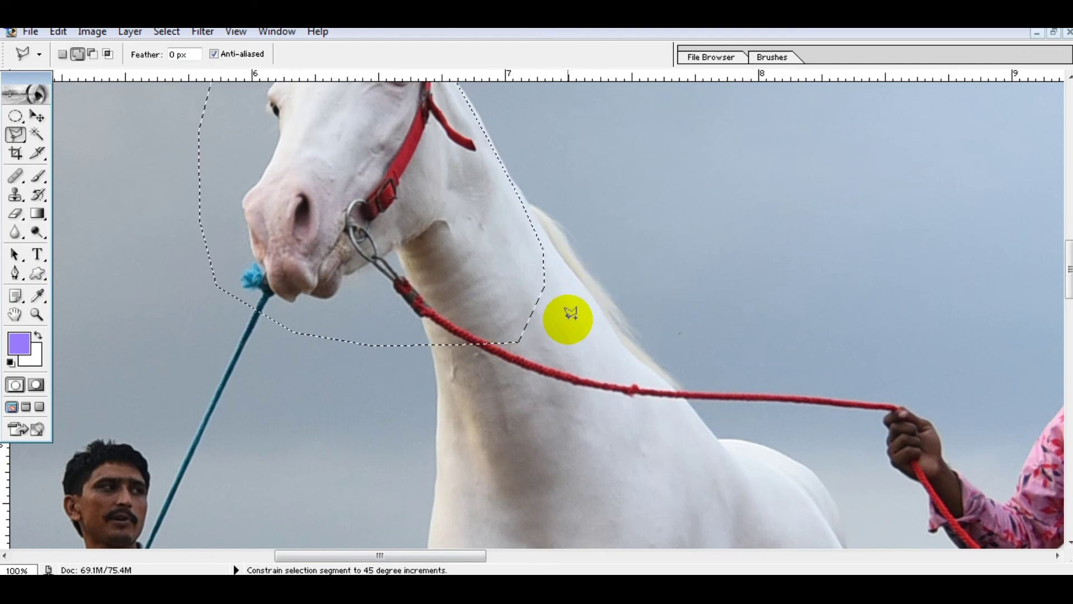
key("shift")
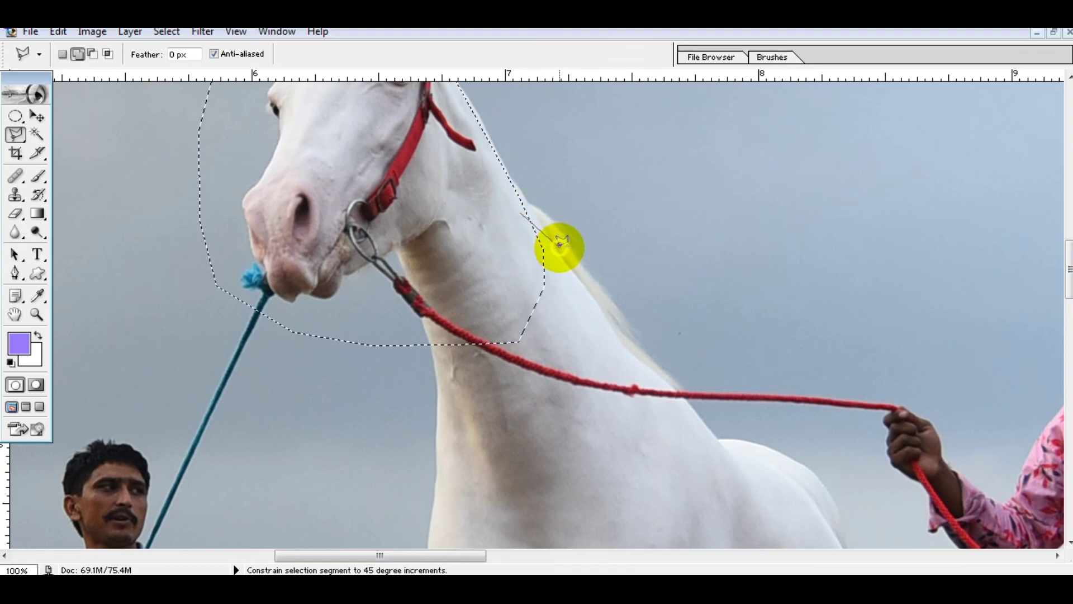
left_click(680, 394)
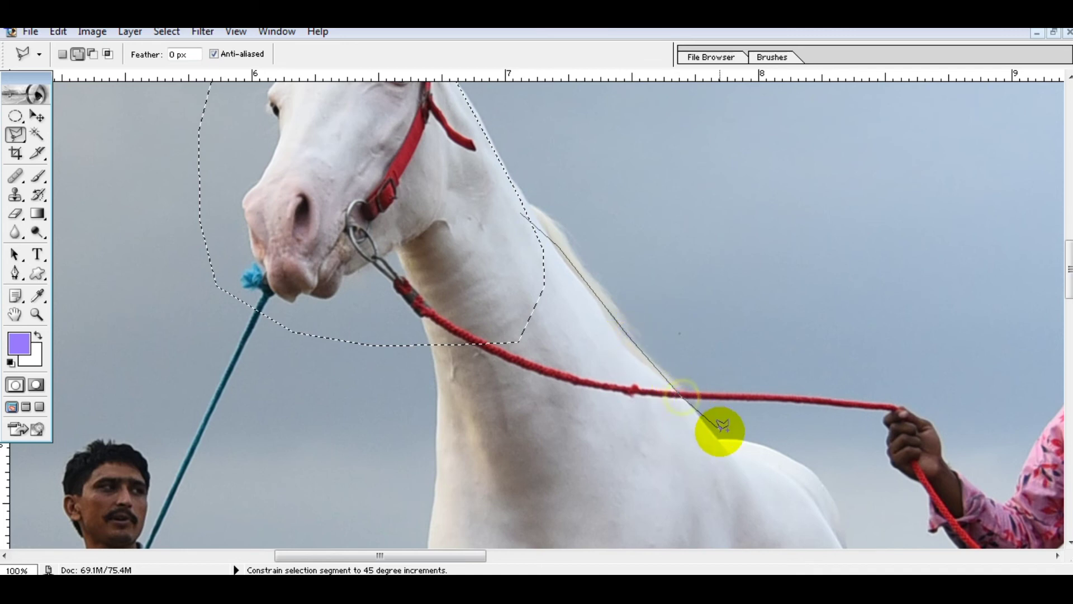
Step: Add the lower neck and chest to the selection with a Polygonal Lasso outline
left_click(722, 445)
left_click(705, 484)
left_click(603, 513)
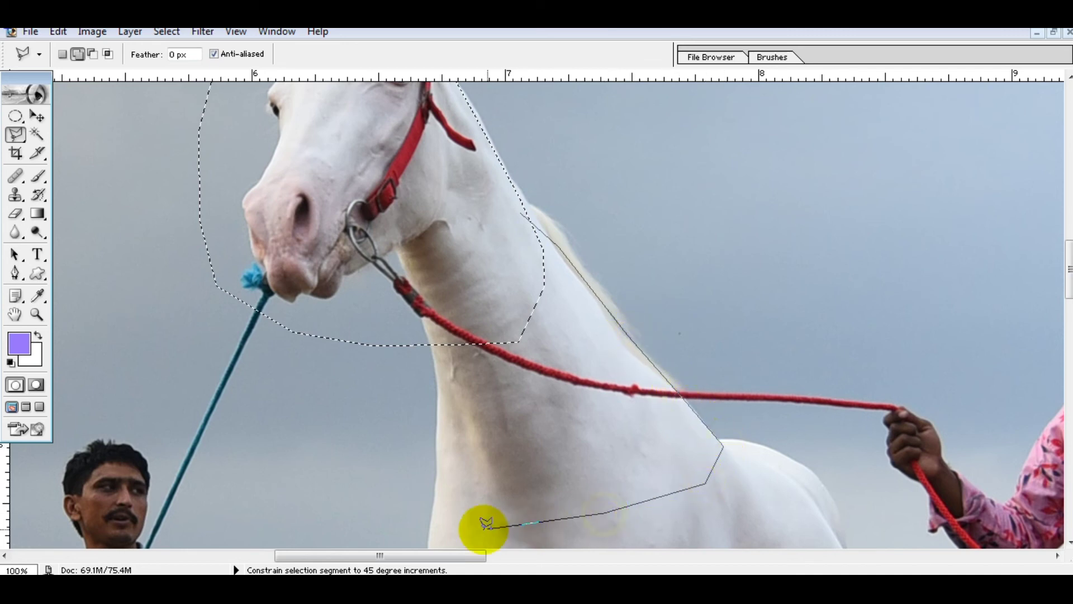
left_click(476, 528)
left_click(445, 508)
left_click(438, 478)
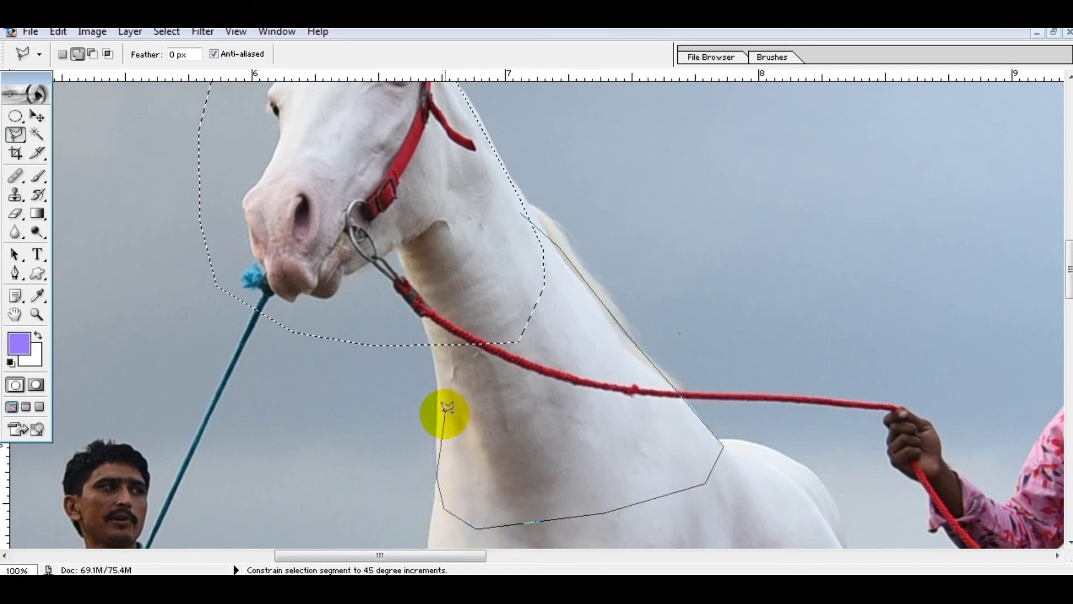
left_click(428, 320)
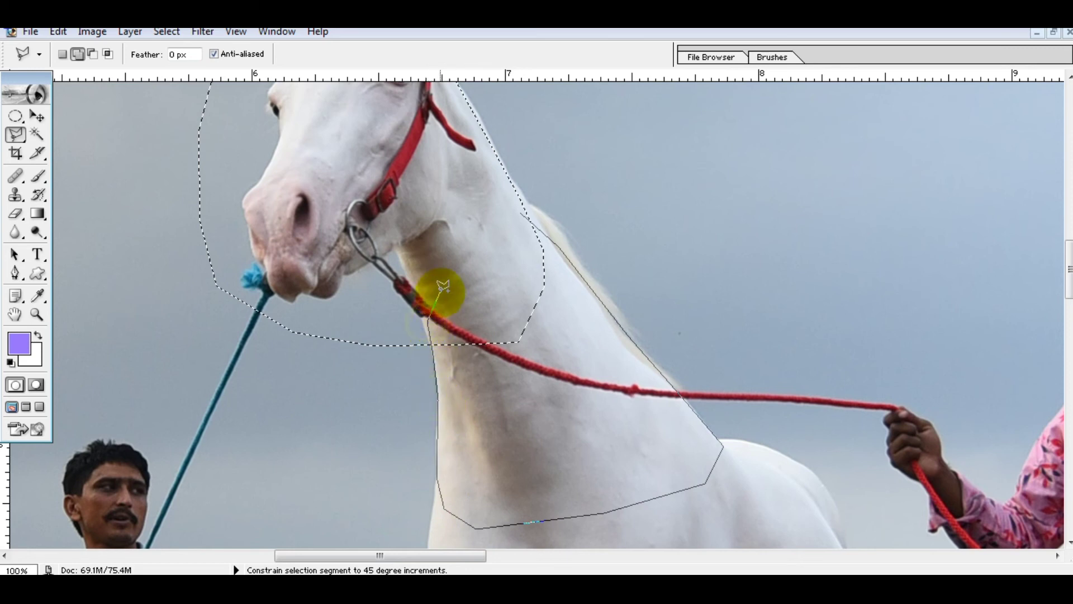
left_click(440, 293)
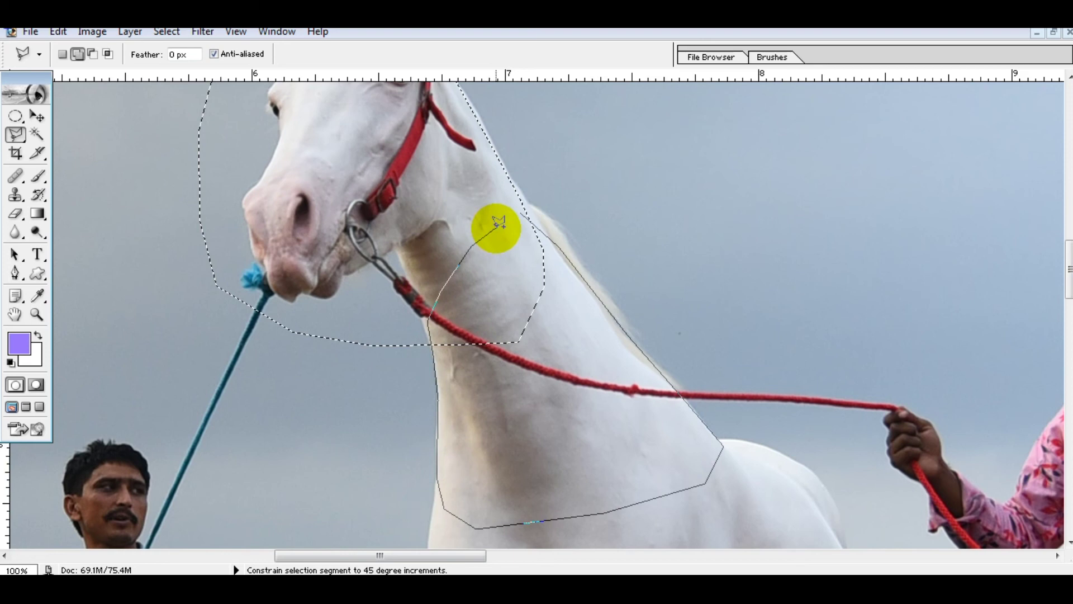
double_click(497, 225)
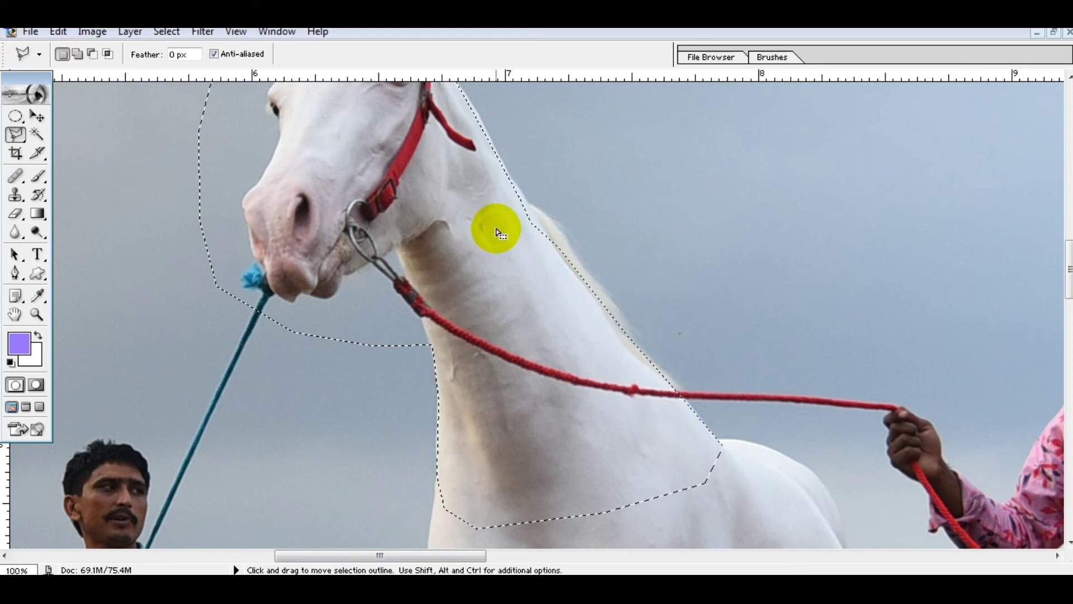
Step: Scroll and pan to the horse's chest and body, holding Shift to add more
scroll(691, 353, "down", 3)
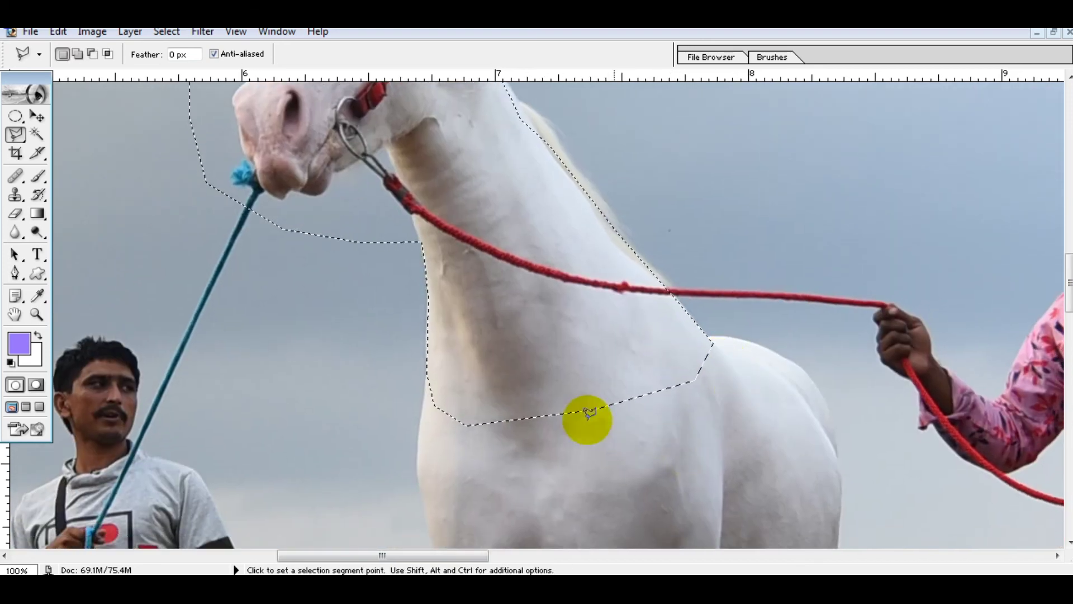
mouse_move(622, 388)
left_mouse_down()
mouse_move(541, 244)
mouse_move(535, 256)
left_mouse_up()
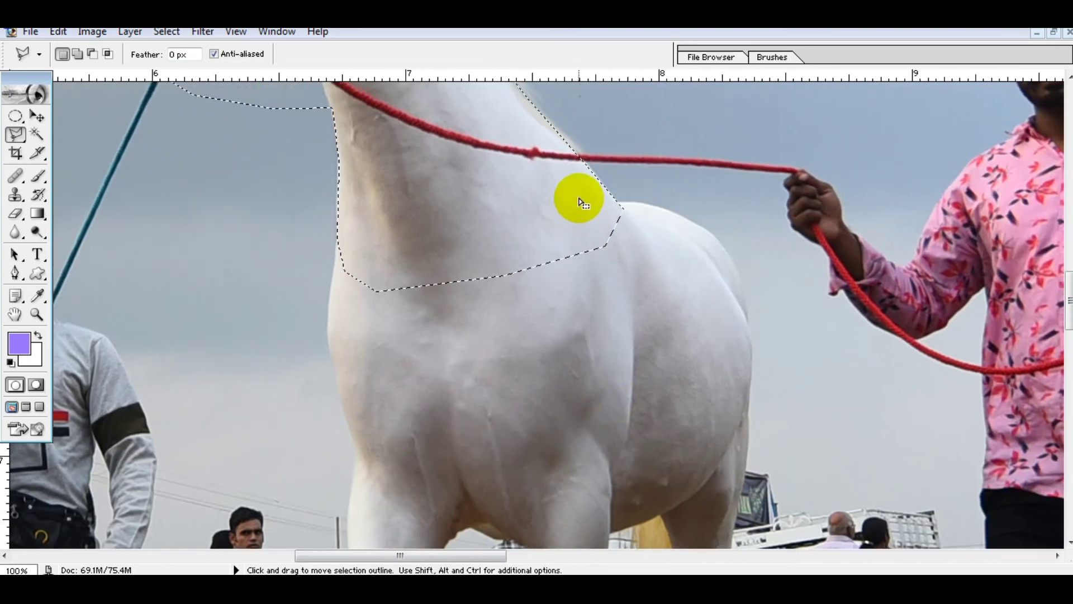
key("shift")
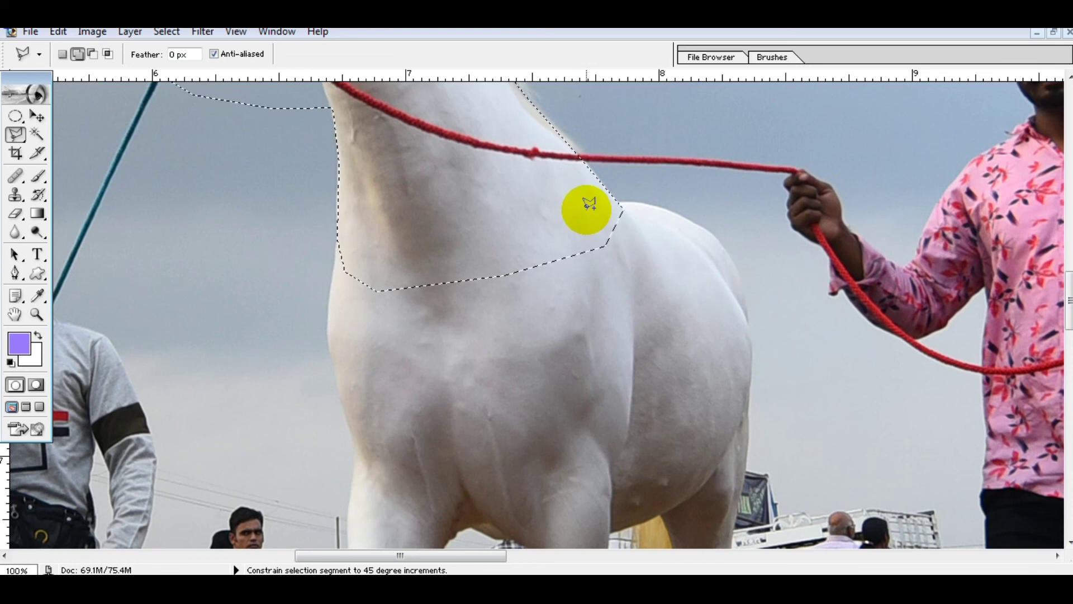
Step: Outline the horse's back and rear with Shift-added Polygonal Lasso points
left_click(623, 204)
left_click(680, 215)
left_click(725, 252)
left_click(745, 300)
left_click(753, 379)
left_click(677, 502)
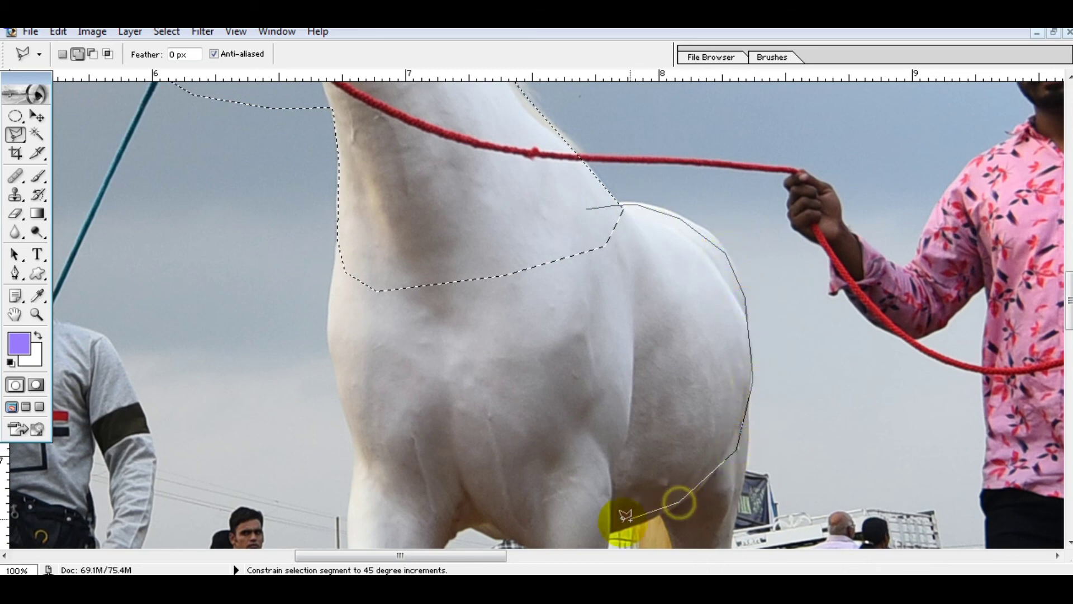
Step: Continue along the belly and up the front, closing to add the torso to the selection
left_click(610, 523)
left_click(545, 521)
left_click(436, 509)
left_click(378, 479)
left_click(327, 349)
left_click(327, 295)
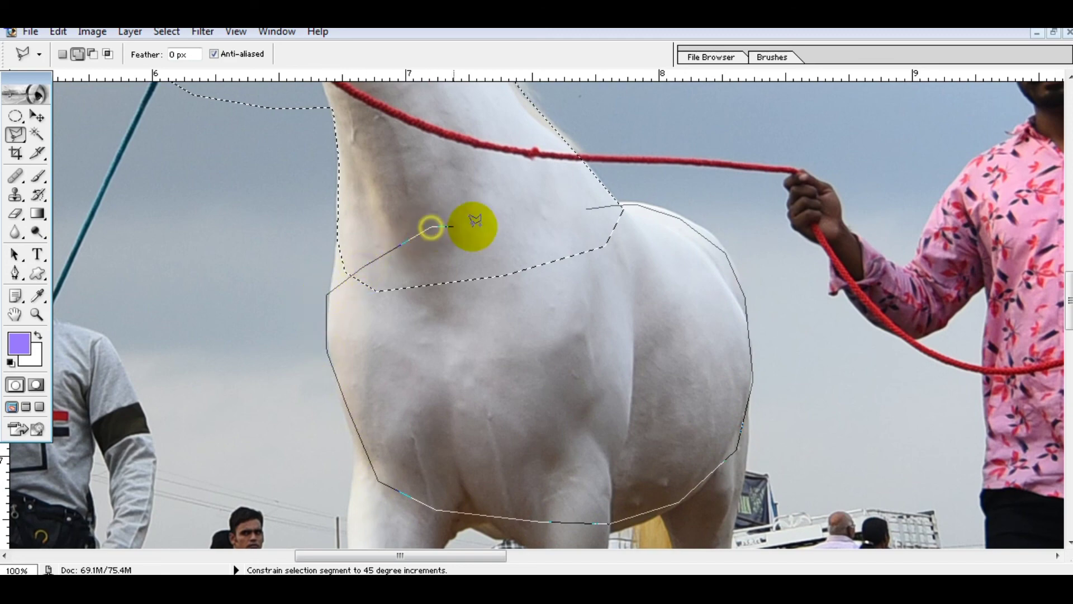
left_click(431, 226)
double_click(540, 205)
Step: Zoom out to 66.67% and pan to show the whole horse and both handlers
left_click_drag(821, 427, 756, 264)
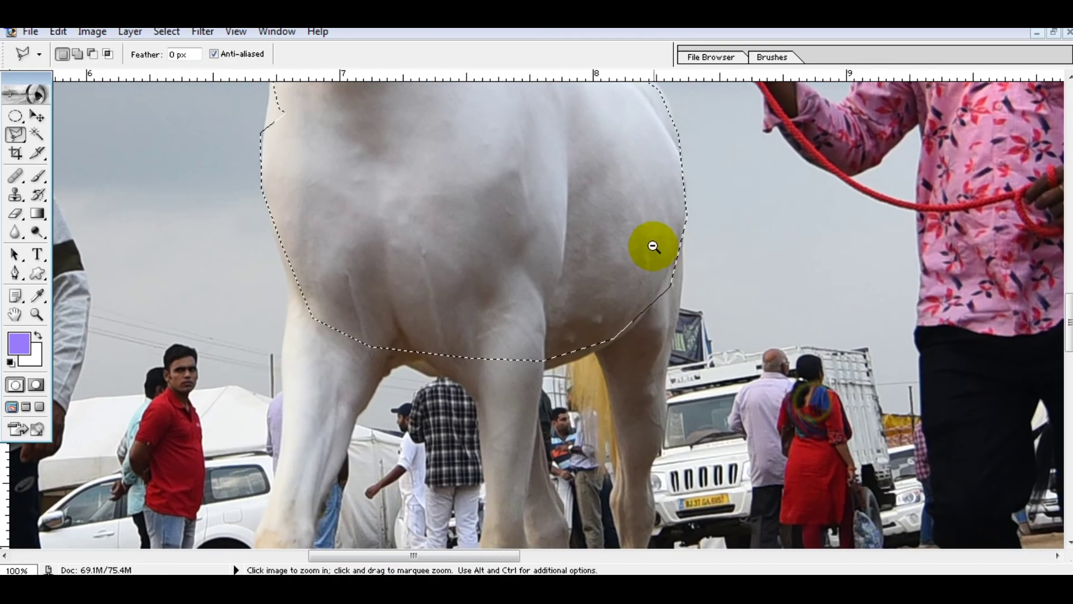
left_click(646, 239, "alt")
mouse_move(628, 204)
left_mouse_down()
mouse_move(556, 264)
mouse_move(563, 274)
mouse_move(571, 246)
left_mouse_up()
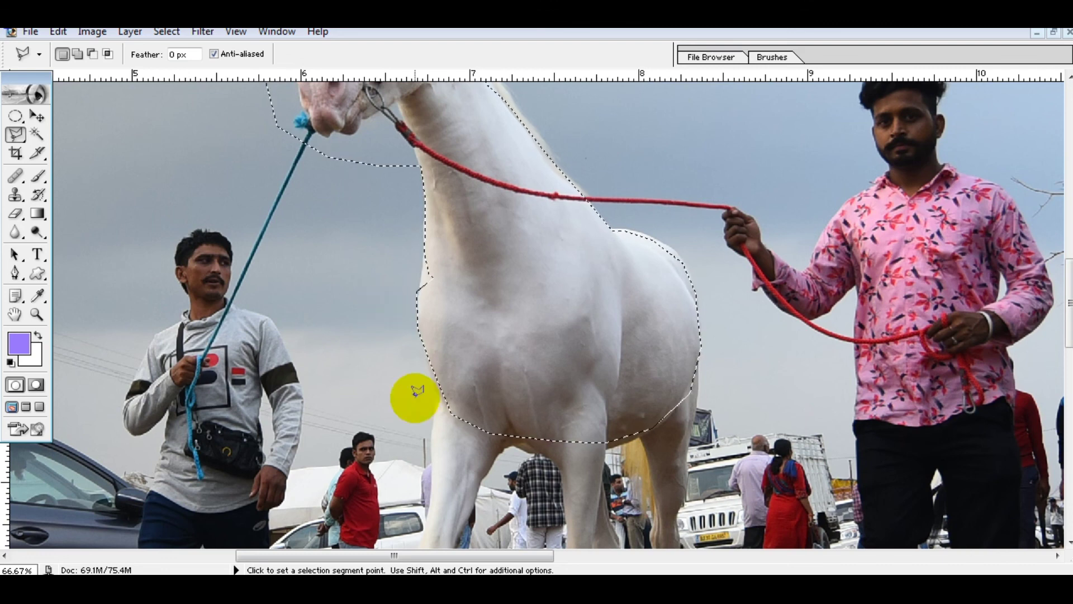
Step: Subtract the horse's body from the selection with an Alt Polygonal Lasso outline
key("alt")
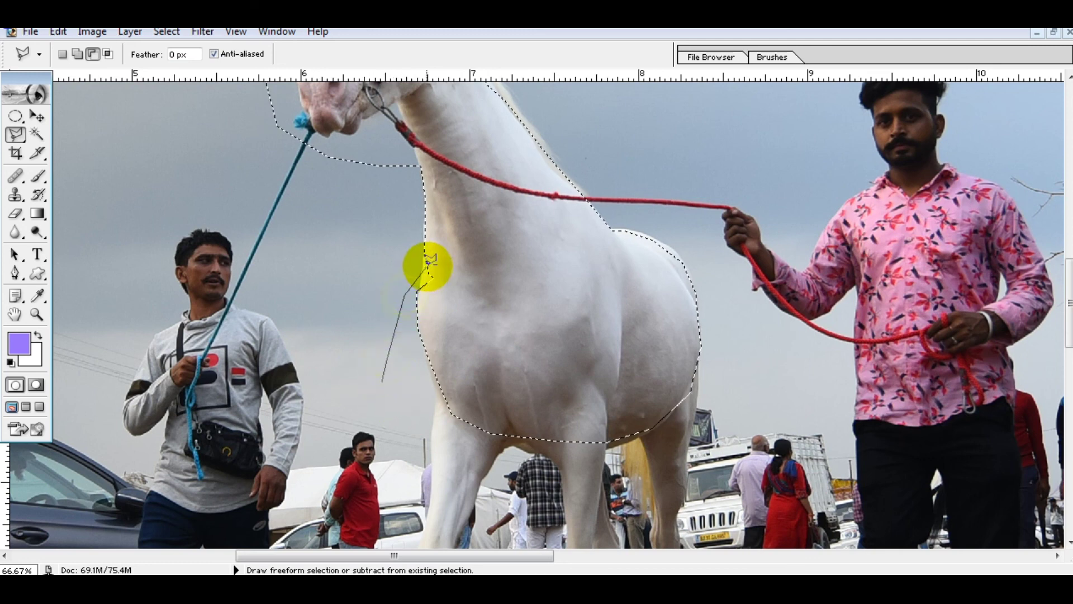
left_click(483, 221)
left_click(634, 178)
left_click(717, 185)
left_click(793, 333)
left_click(777, 430)
left_click(702, 492)
left_click(564, 490)
left_click(405, 464)
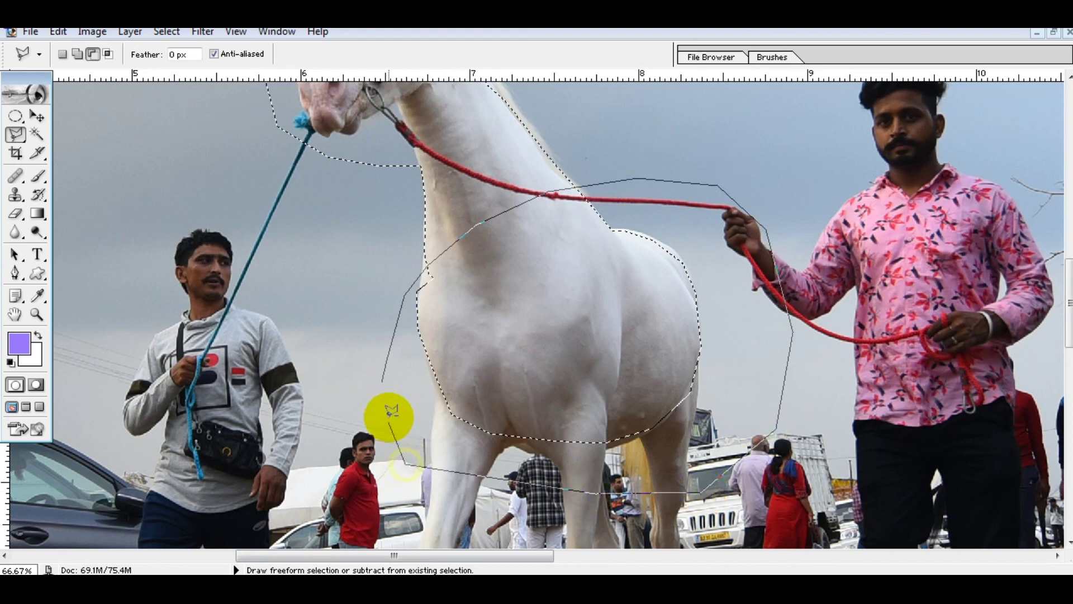
left_click(380, 372)
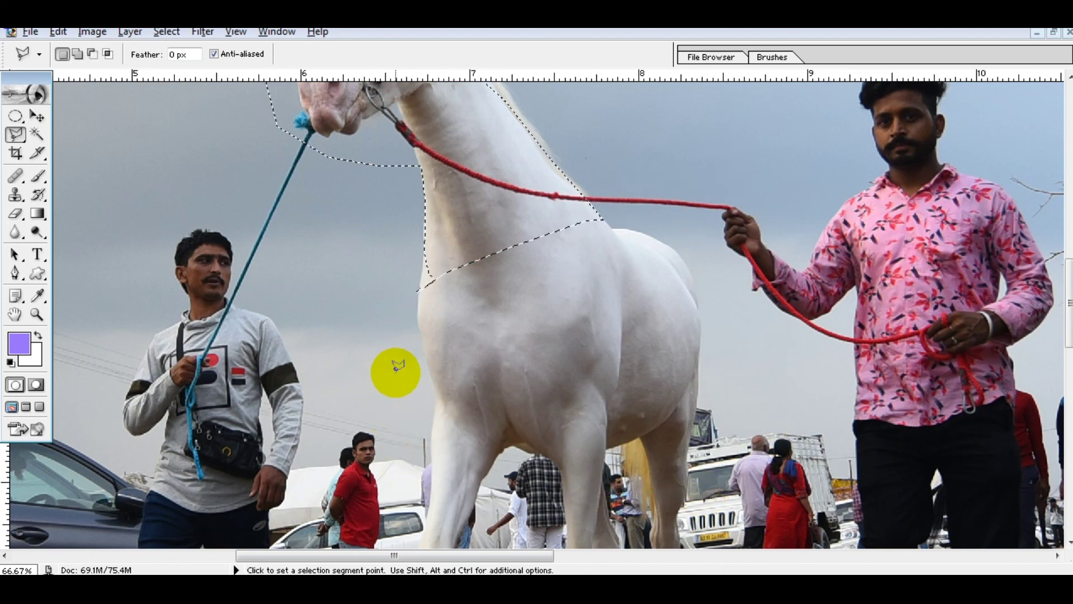
Step: Subtract the lower neck the same way, leaving only the head and upper neck selected
left_click_drag(577, 212, 585, 391)
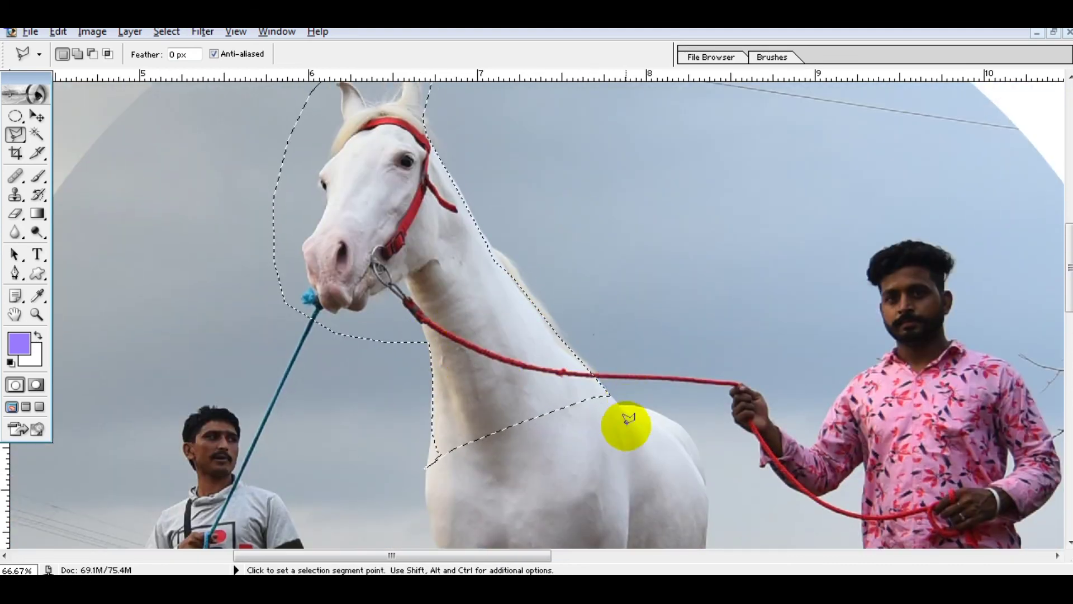
key("alt")
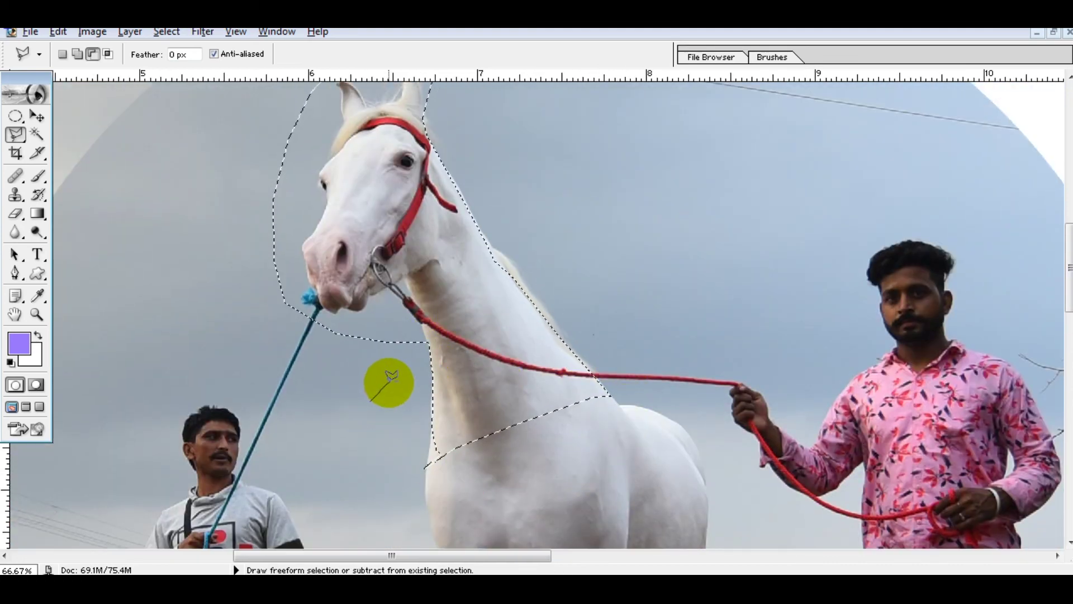
left_click(434, 340)
left_click(534, 292)
left_click(678, 431)
double_click(627, 455)
left_click_drag(673, 349, 514, 317)
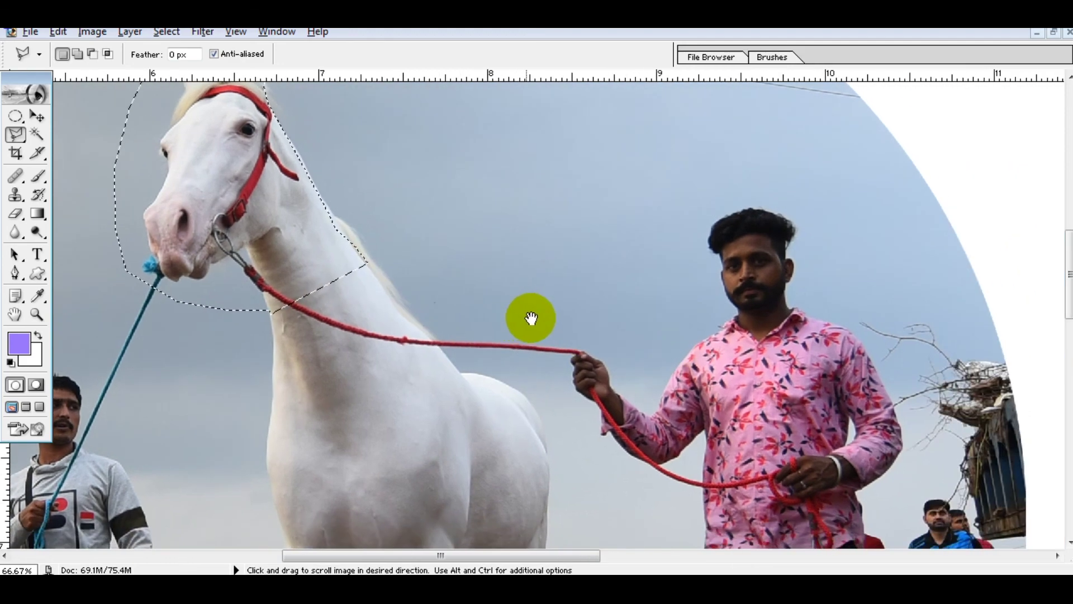